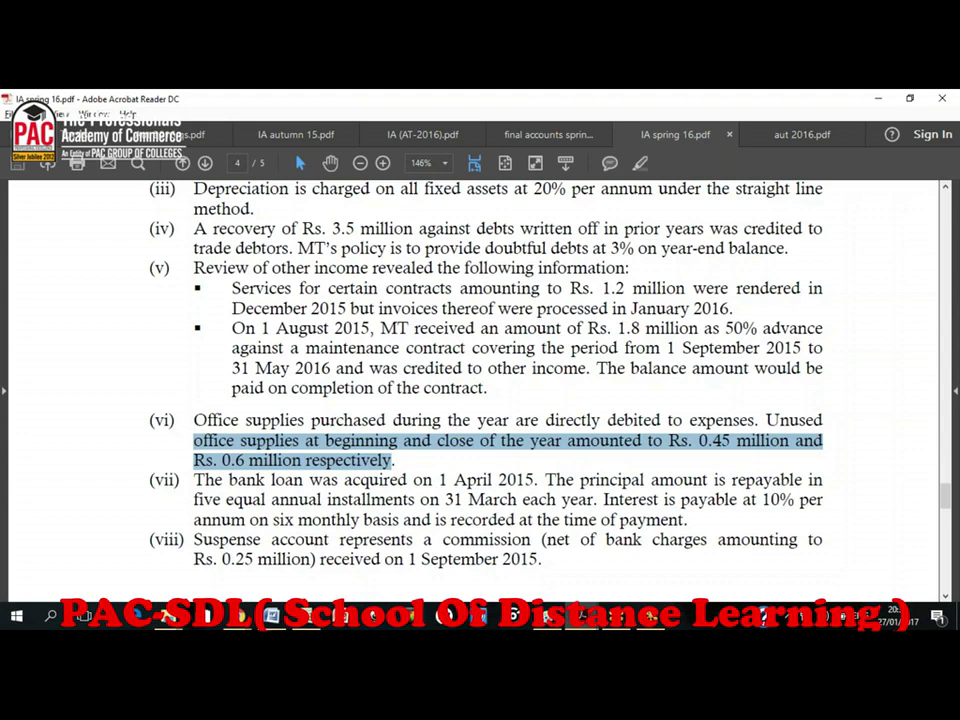
# - Switch from the exam PDF to the Excel workbook and merge and centre cells A27:F27 on Sheet3
pyautogui.doubleClick(348, 420)
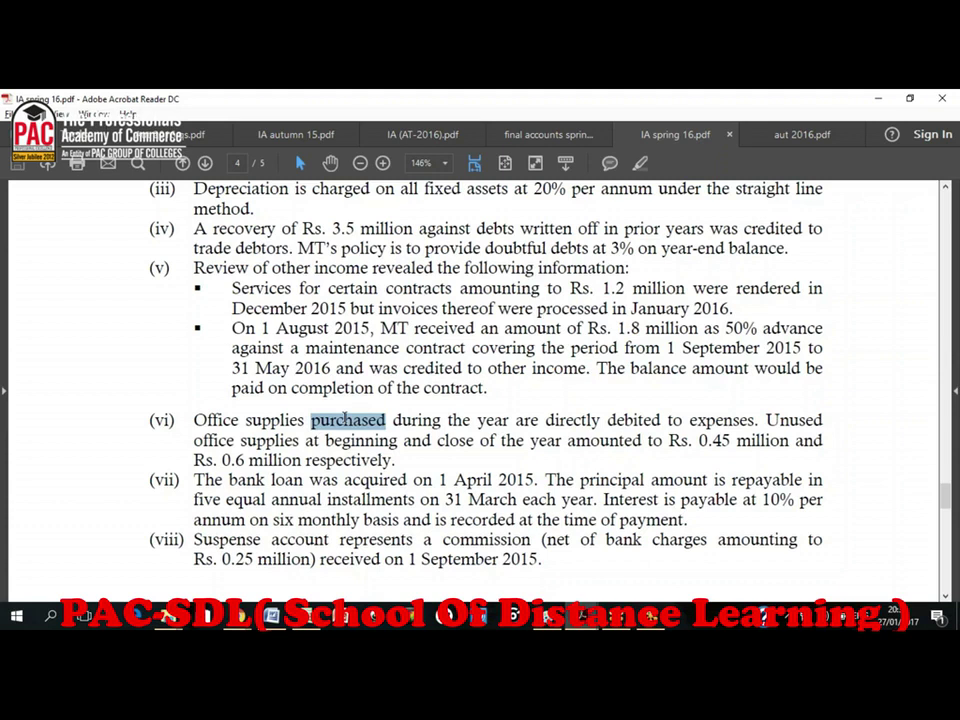
pyautogui.hotkey('alt', 'Tab')
pyautogui.press('Down')
pyautogui.press('Down')
pyautogui.press('Down')
pyautogui.press('Down')
pyautogui.press('Down')
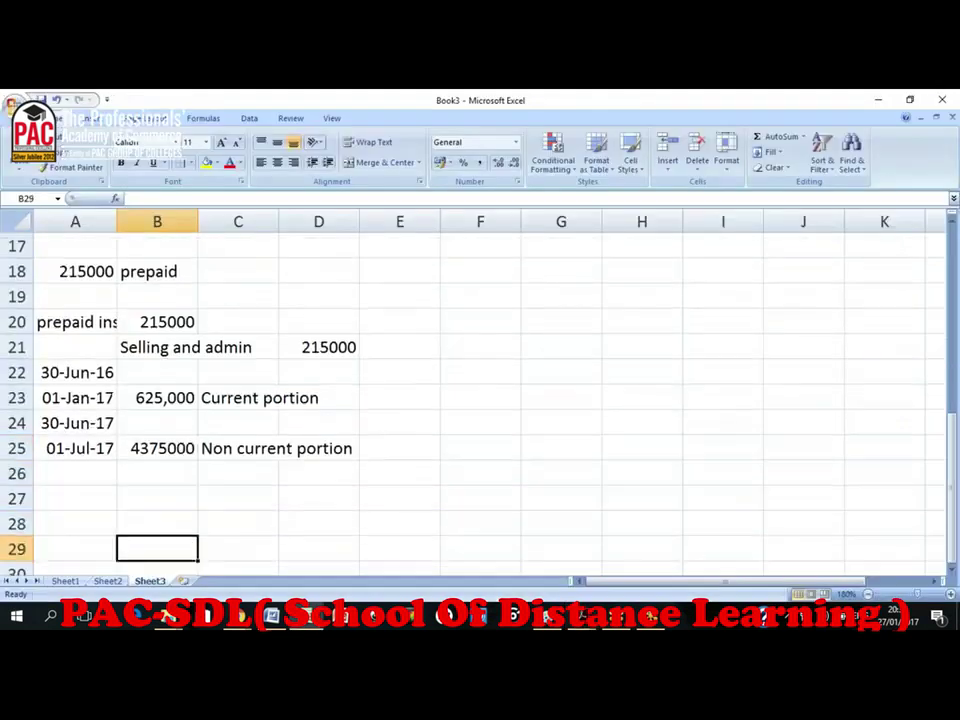
pyautogui.press('Down')
pyautogui.press('Down')
pyautogui.press('Up')
pyautogui.press('Up')
pyautogui.press('Up')
pyautogui.press('Up')
pyautogui.press('Up')
pyautogui.press('Up')
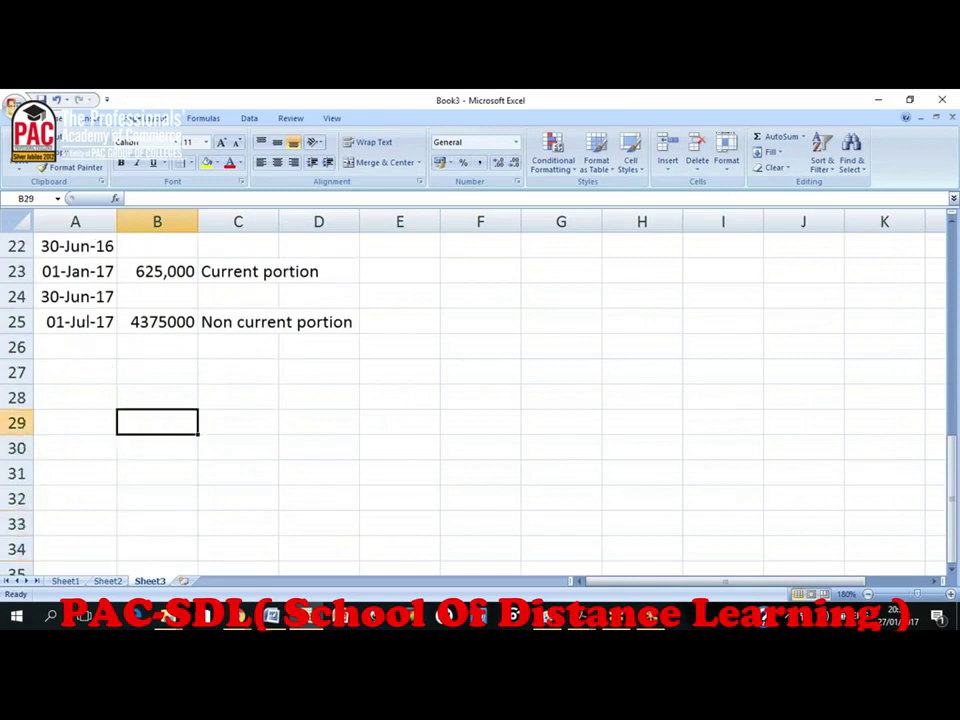
pyautogui.press('Left')
pyautogui.hotkey('shift', 'Right')
pyautogui.hotkey('shift', 'Right')
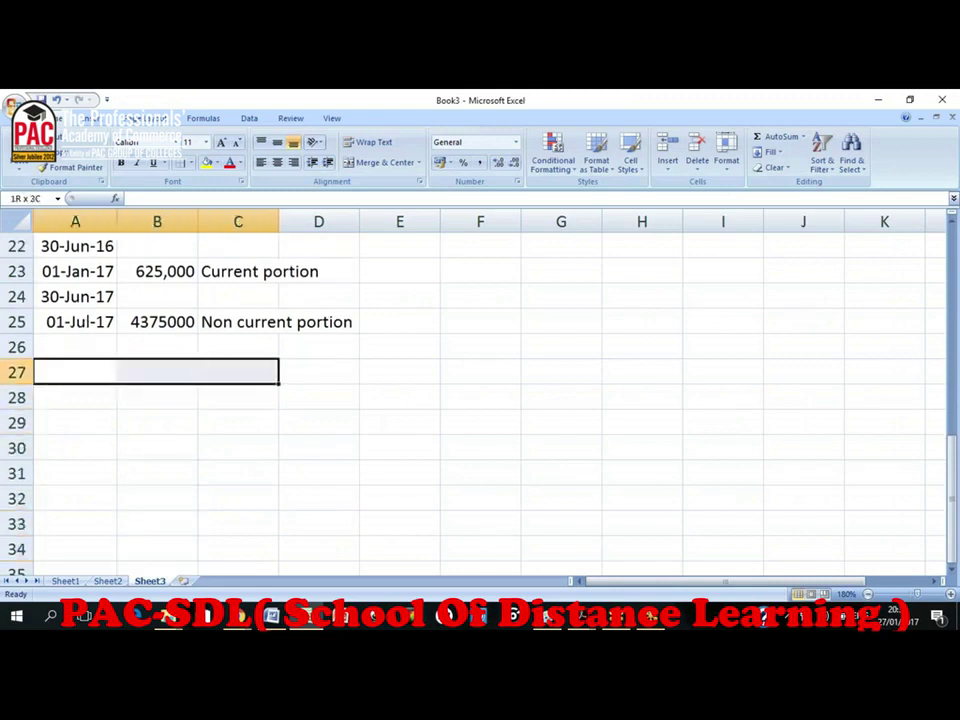
pyautogui.hotkey('shift', 'Right')
pyautogui.hotkey('shift', 'Right')
pyautogui.hotkey('shift', 'Right')
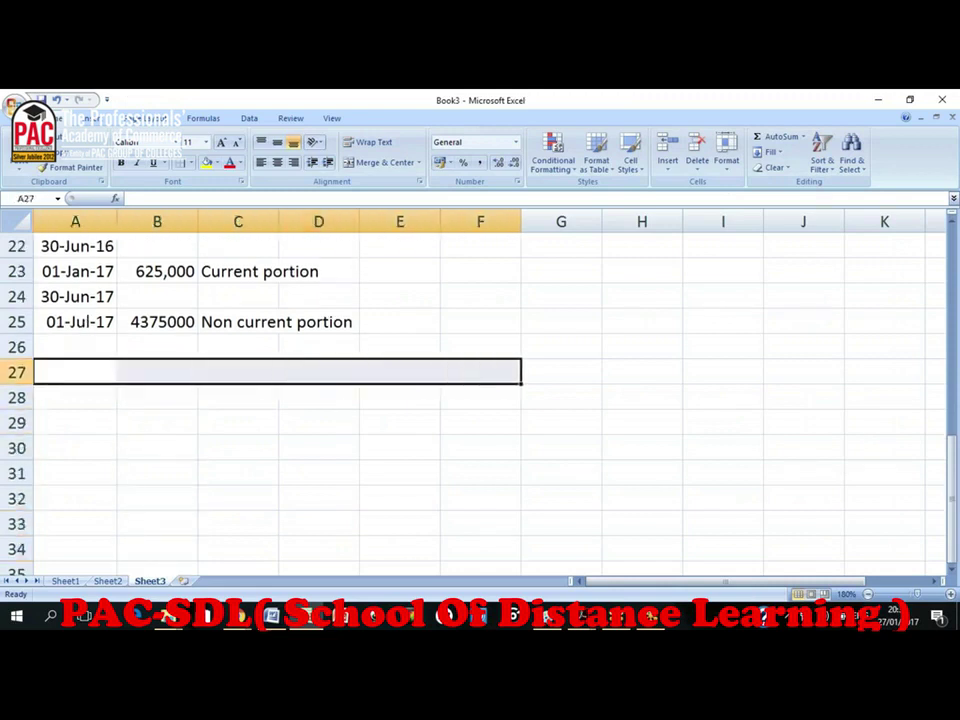
pyautogui.click(386, 162)
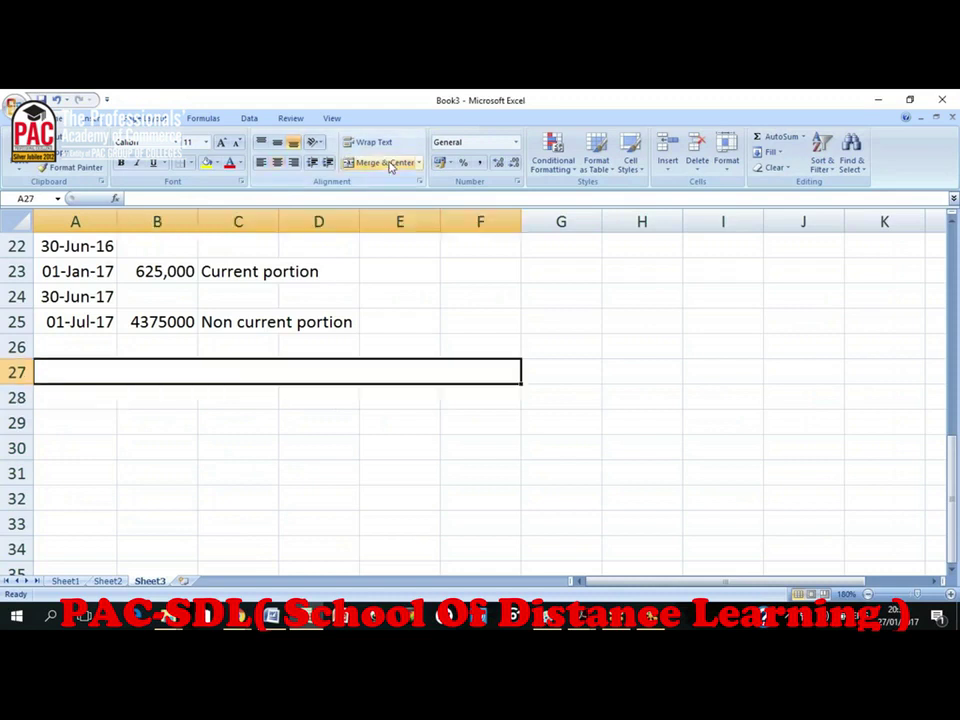
# - Enter "Office supplies" as the account heading in merged row 27
pyautogui.write('Of')
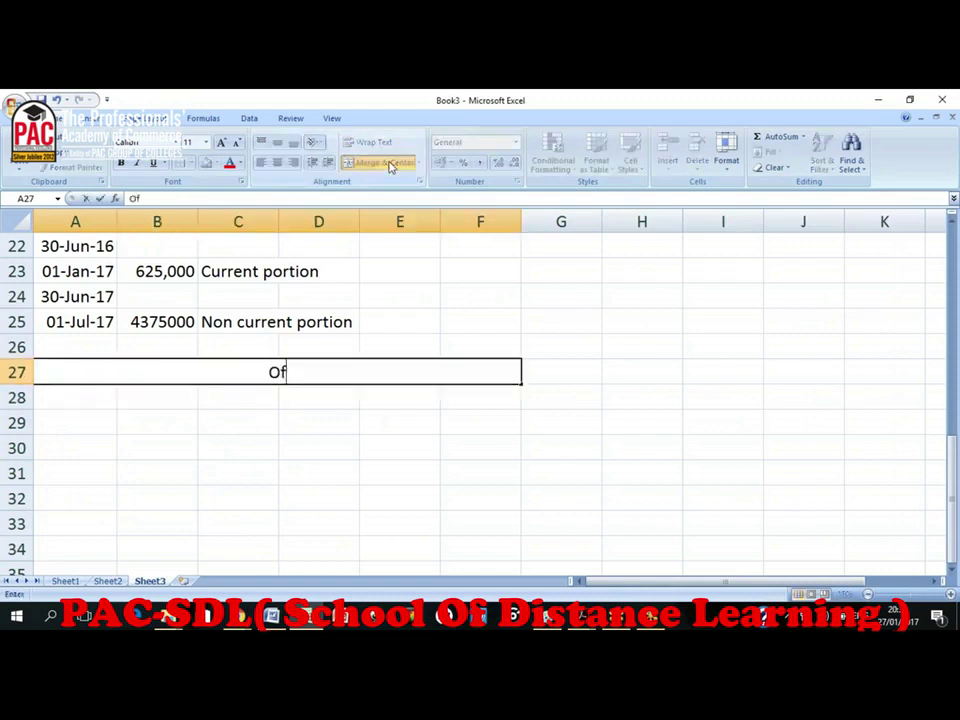
pyautogui.write('fice supplies')
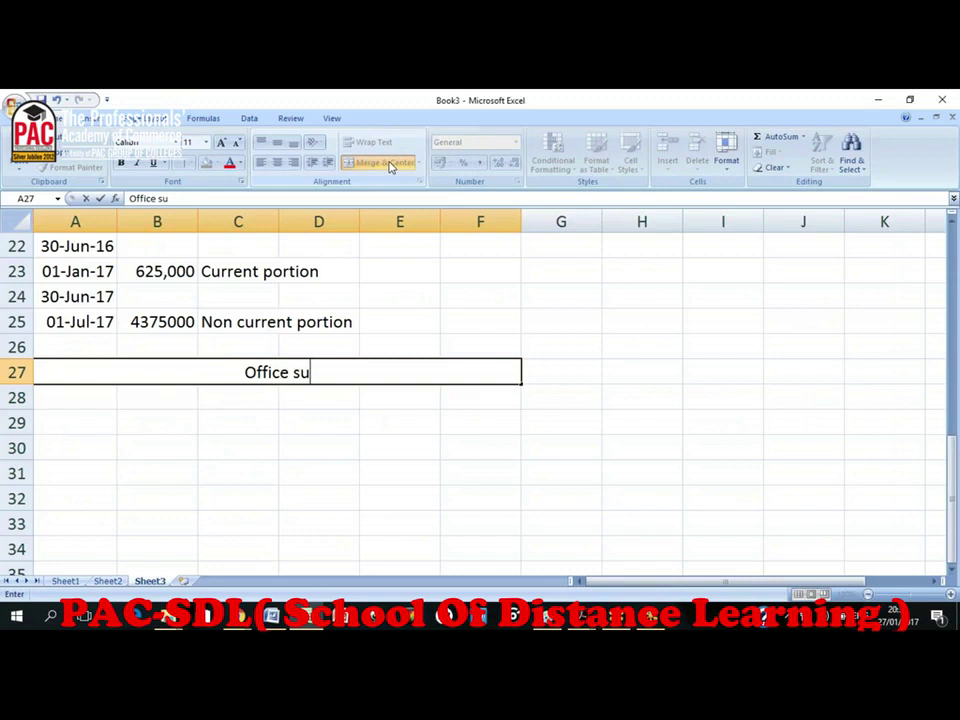
pyautogui.press('Return')
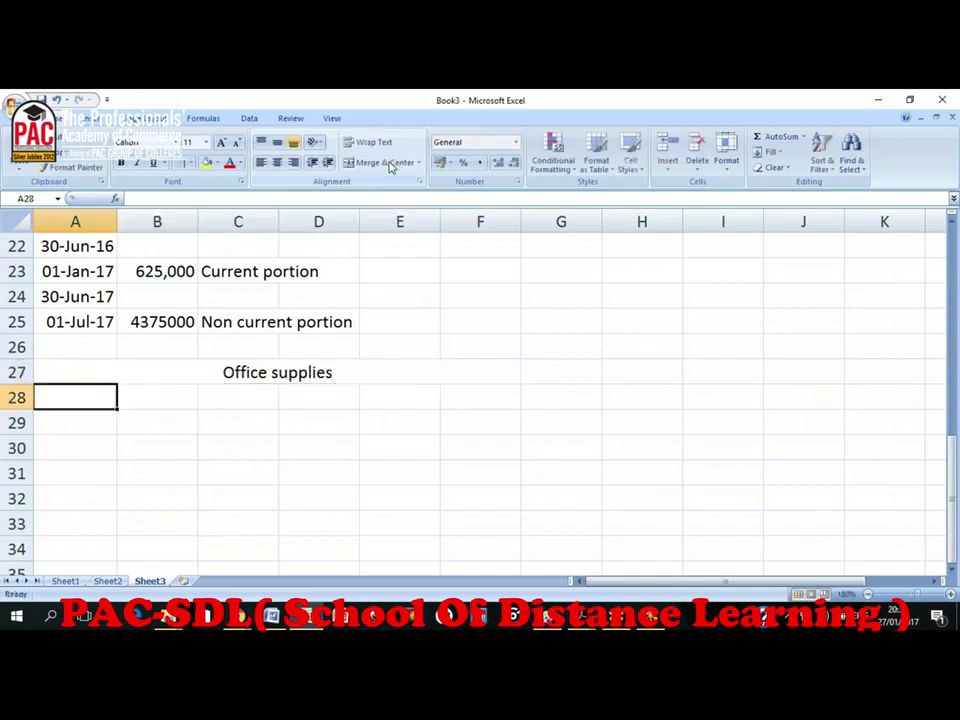
# - Form a T-account with a right border on C28:C32 and a bottom border under the Office supplies heading
pyautogui.press('Right')
pyautogui.press('Right')
pyautogui.hotkey('shift', 'Down')
pyautogui.hotkey('shift', 'Down')
pyautogui.hotkey('shift', 'Down')
pyautogui.hotkey('shift', 'Down')
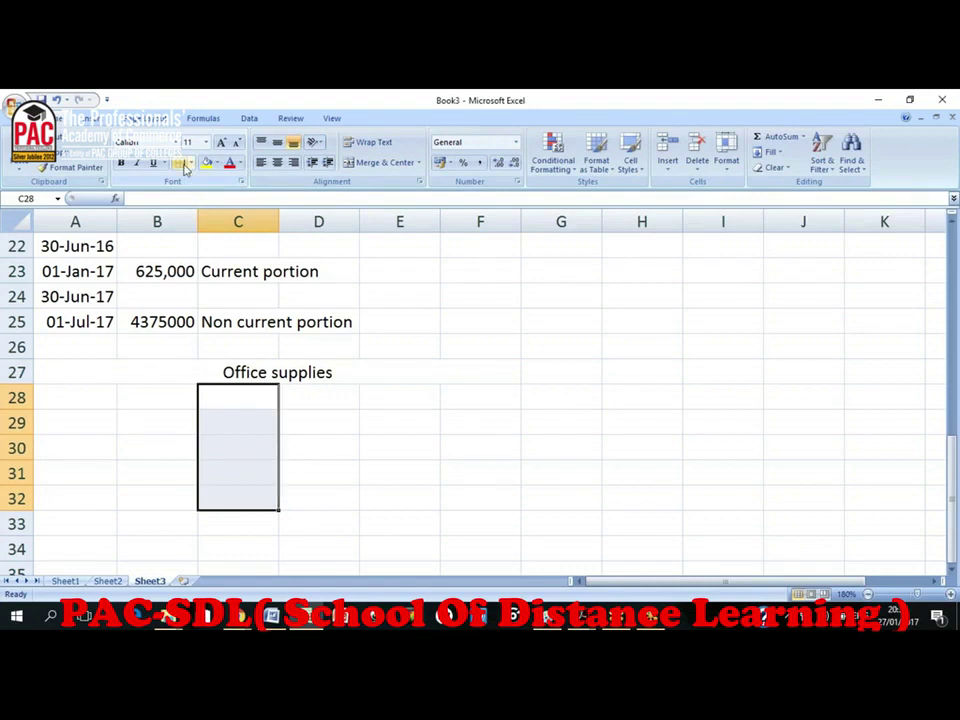
pyautogui.press('Up')
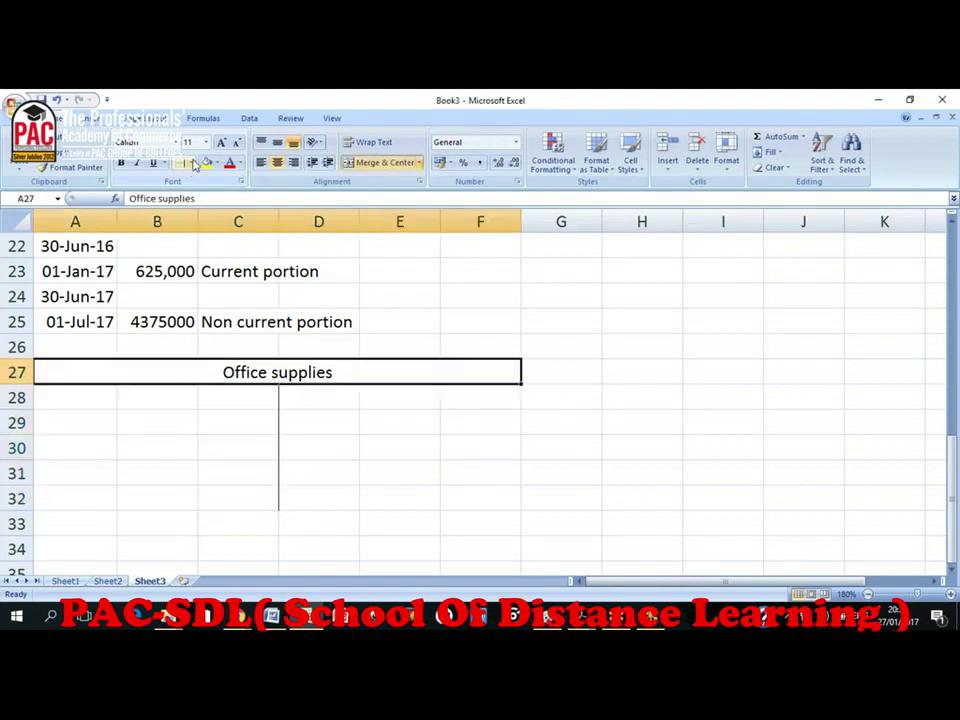
pyautogui.click(191, 164)
pyautogui.click(215, 196)
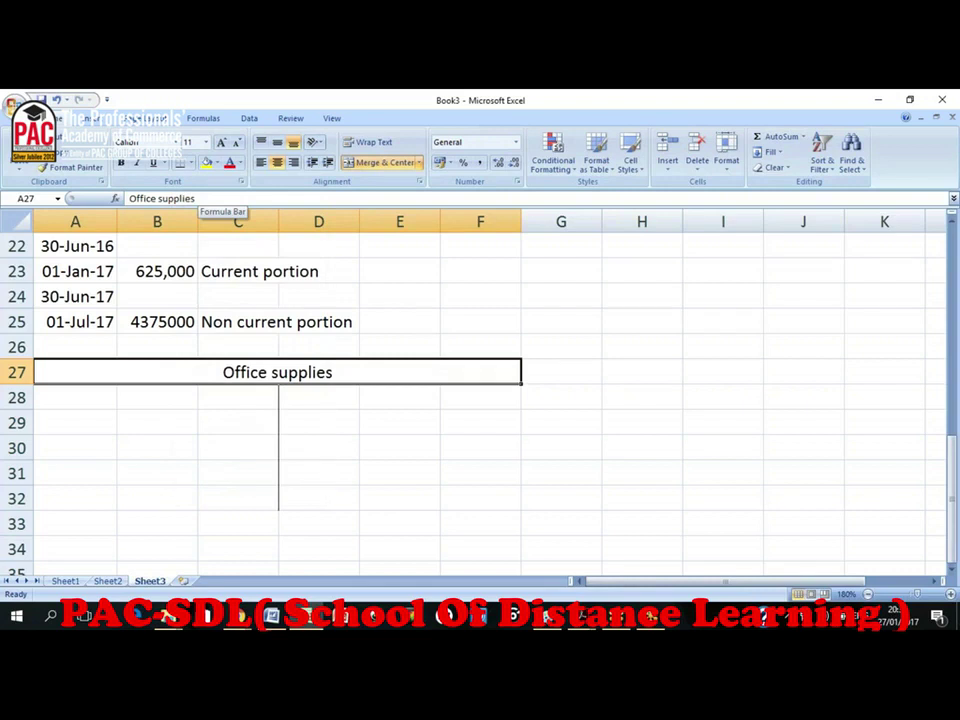
# - Enter the opening balance on the debit side: b/d in A28 and .45 in C28, taken from note (vi) of the PDF
pyautogui.press('Down')
pyautogui.press('Left')
pyautogui.press('Left')
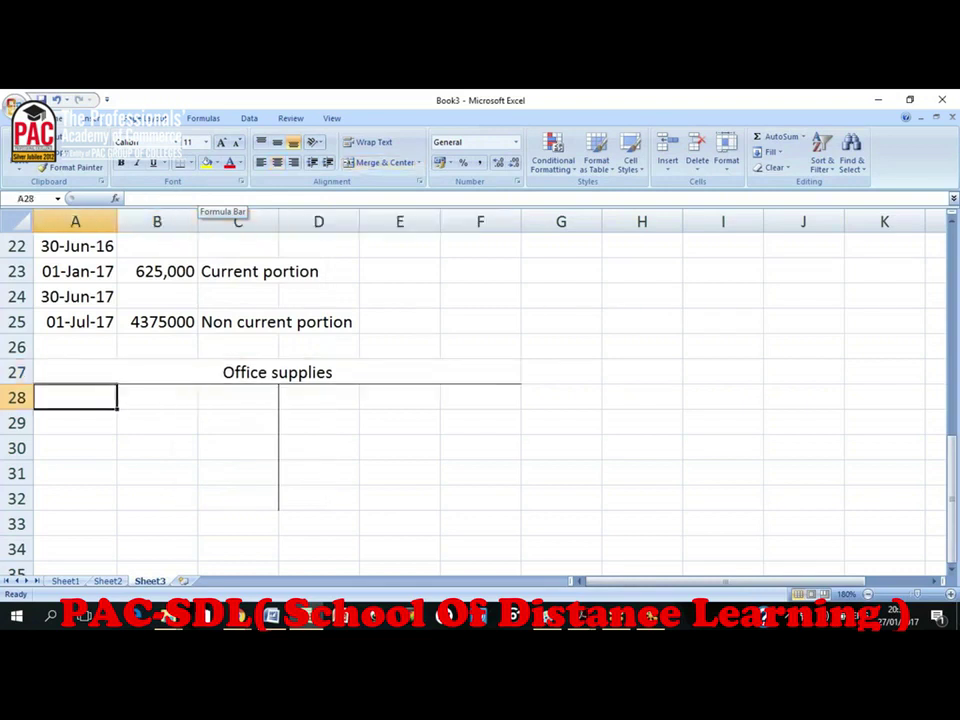
pyautogui.write('b/d')
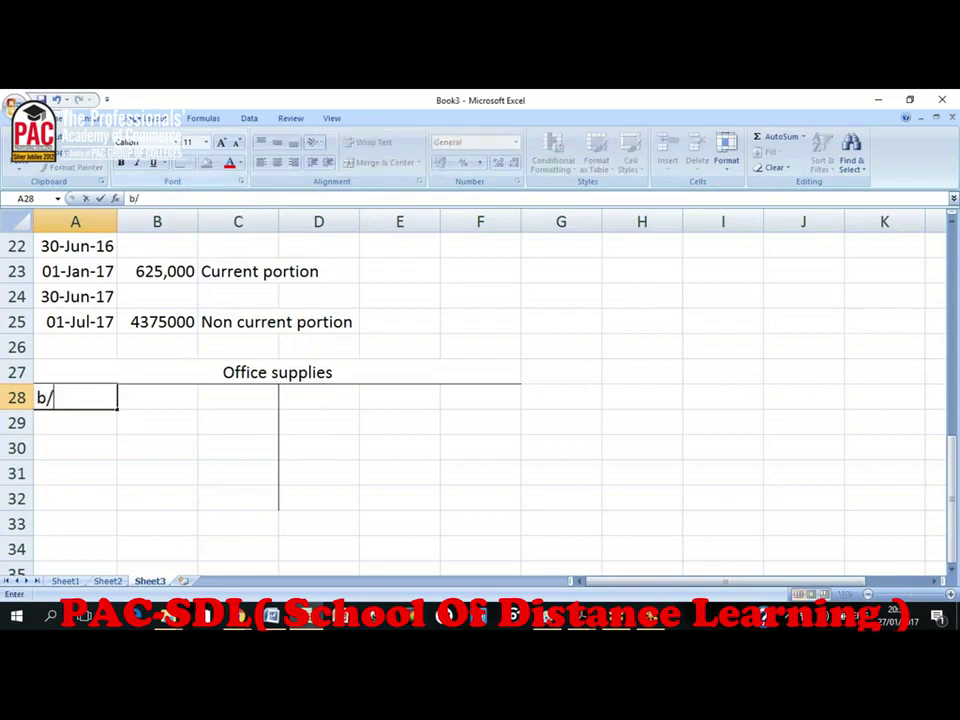
pyautogui.press('Return')
pyautogui.press('Right')
pyautogui.press('Right')
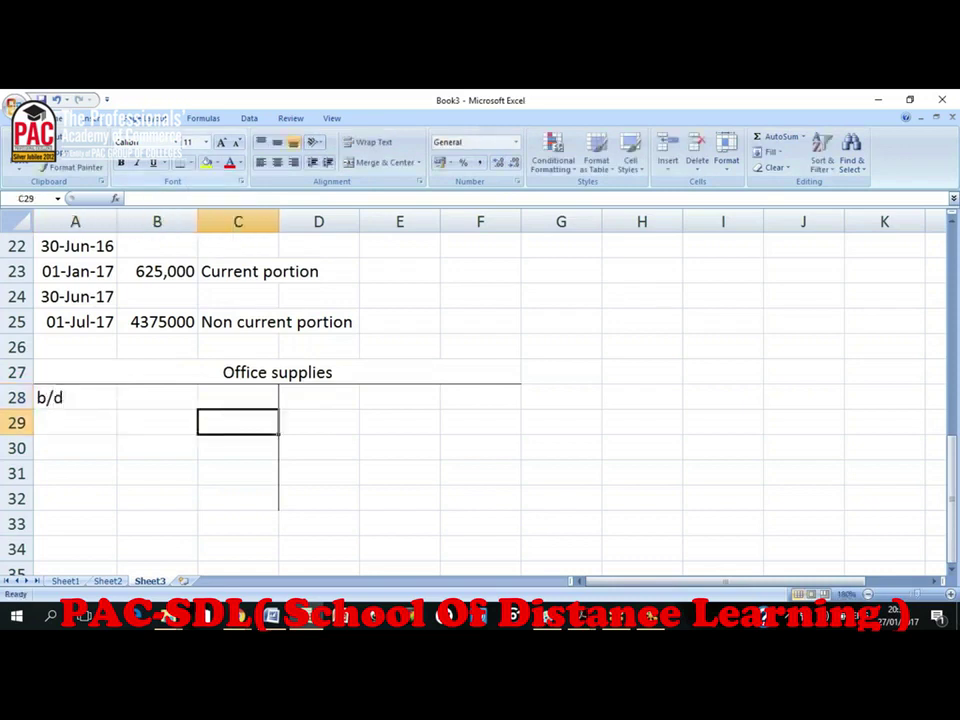
pyautogui.press('Up')
pyautogui.hotkey('alt', 'Tab')
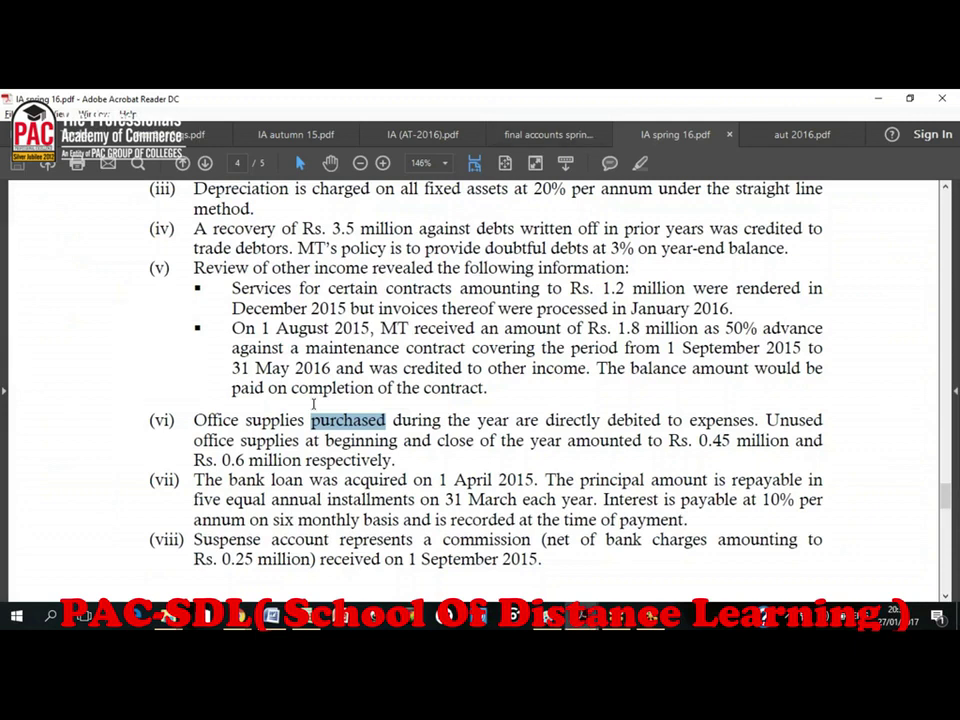
pyautogui.hotkey('alt', 'Tab')
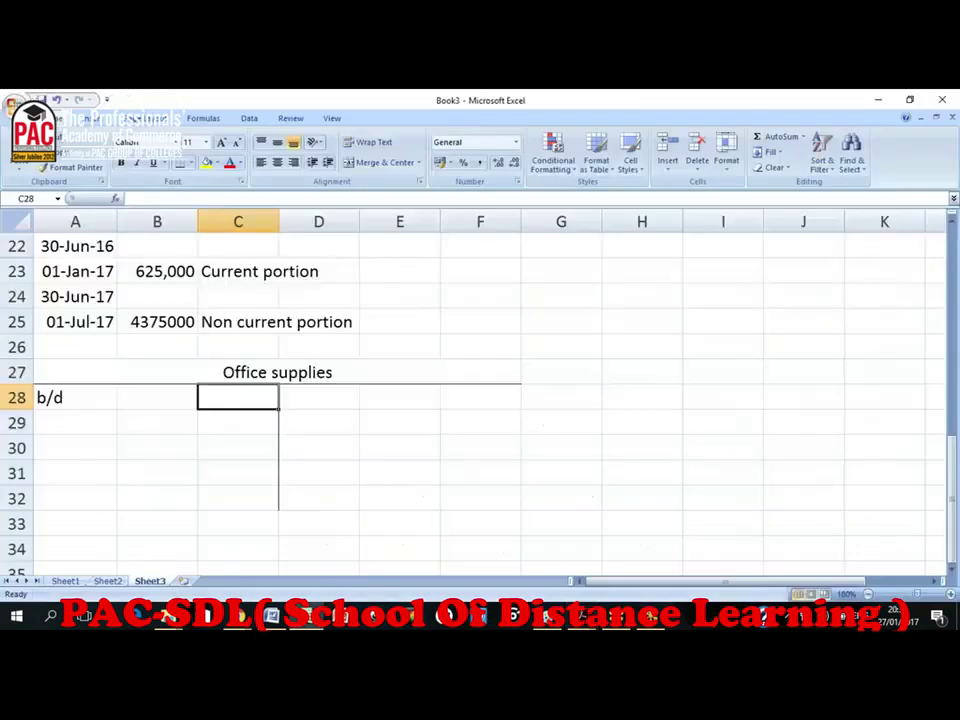
pyautogui.write('.45')
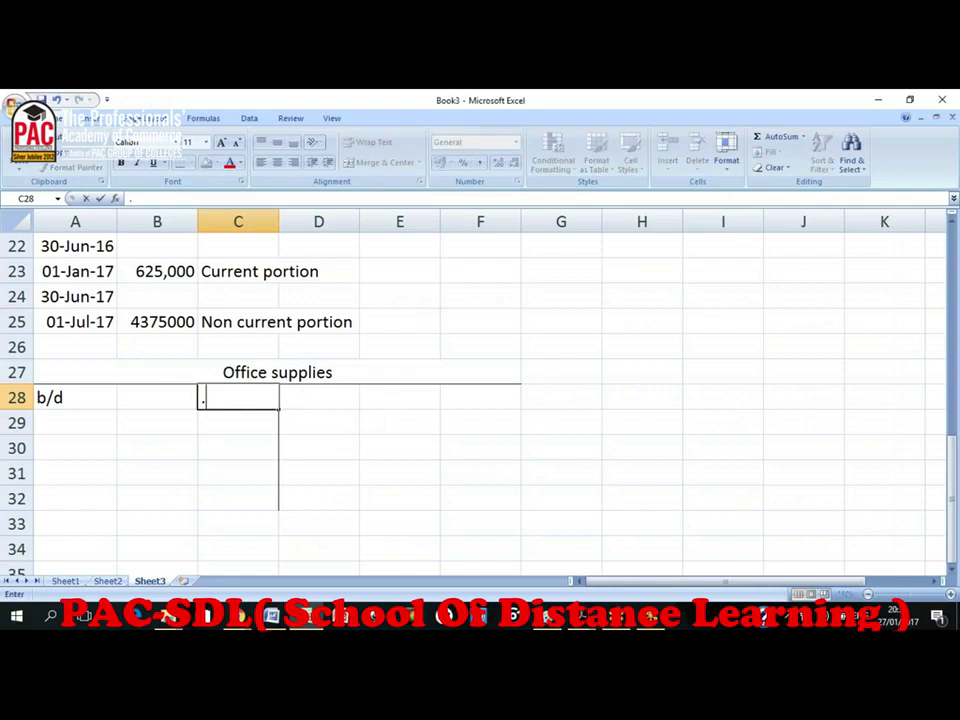
pyautogui.press('Return')
# - Enter the closing balance on the credit side: c/d in D31 and .6 in F31, taken from the PDF note
pyautogui.press('Right')
pyautogui.press('Down')
pyautogui.press('Down')
pyautogui.write('c/d')
pyautogui.press('Return')
pyautogui.press('Right')
pyautogui.press('Right')
pyautogui.press('Up')
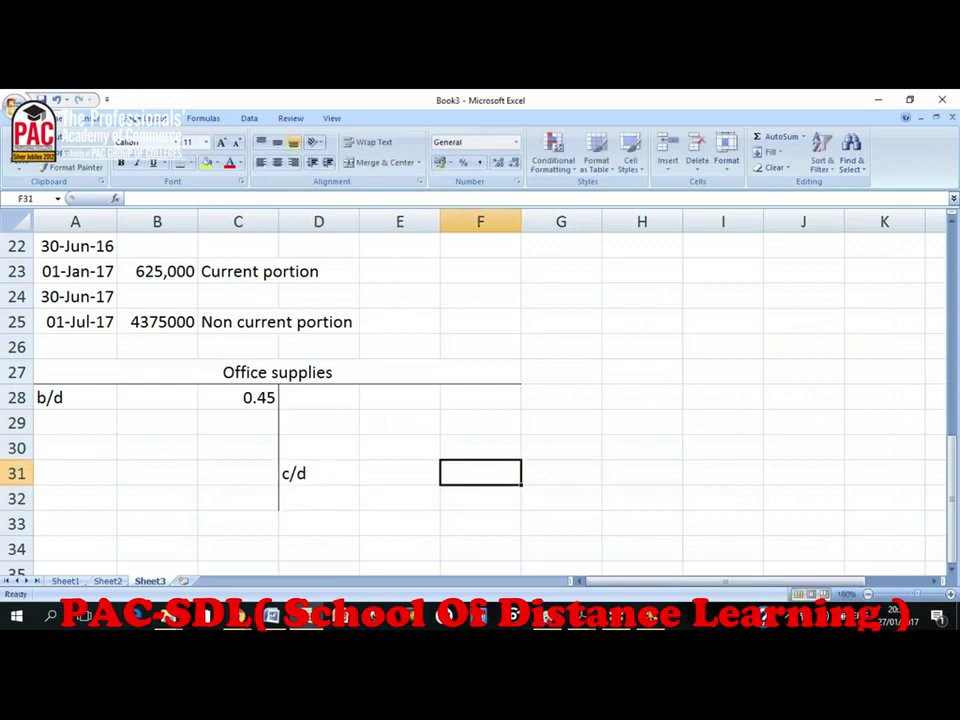
pyautogui.hotkey('alt', 'Tab')
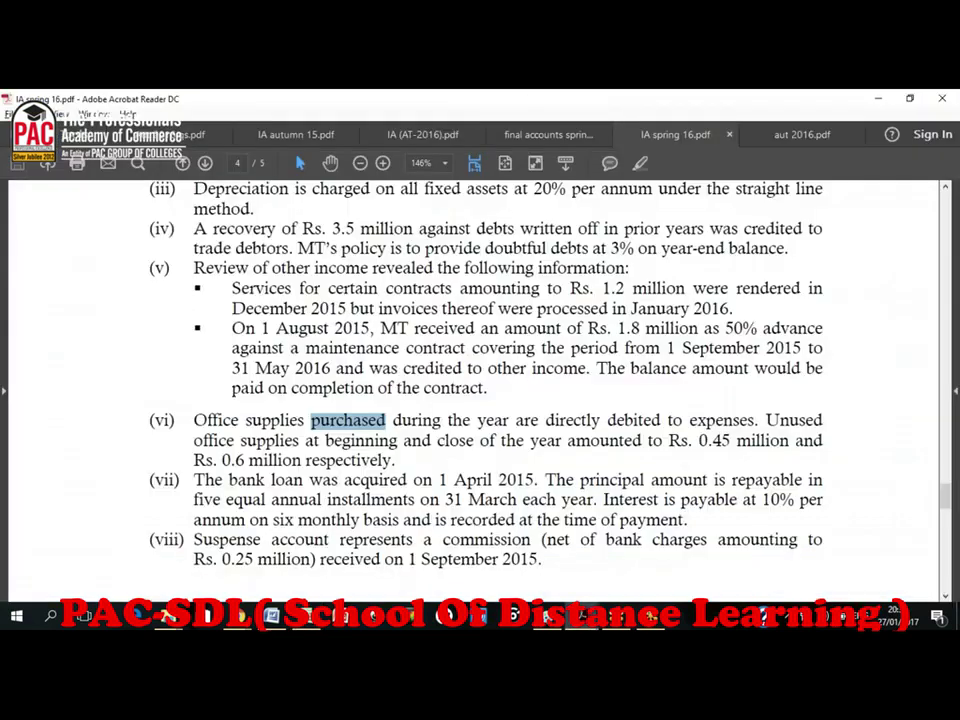
pyautogui.hotkey('alt', 'Tab')
pyautogui.write('.6')
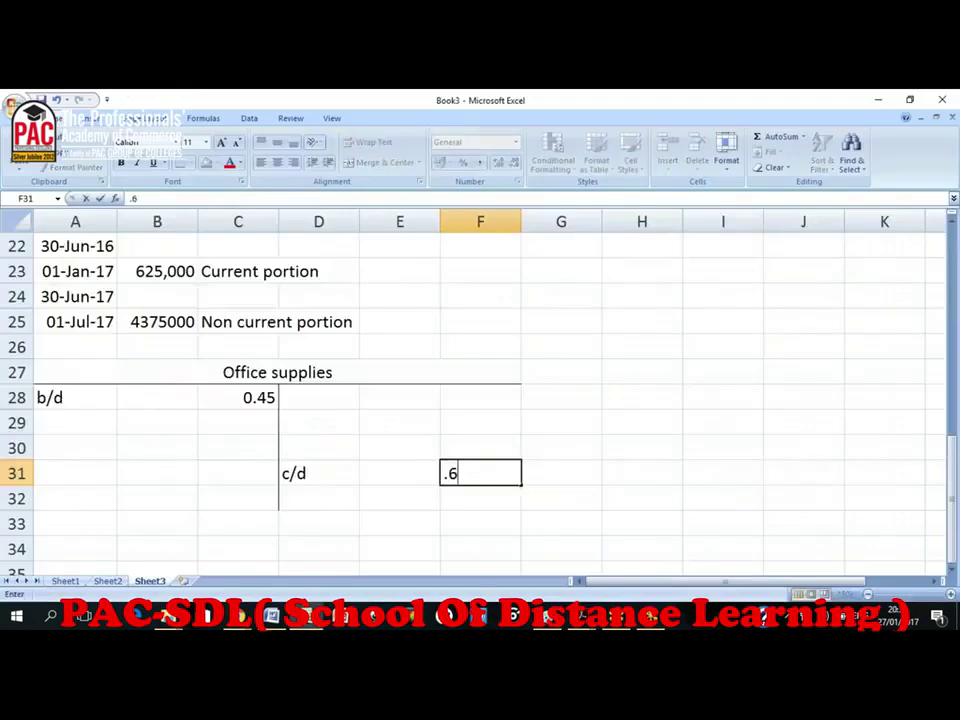
pyautogui.hotkey('ctrl', 'Return')
# - Delete one of the empty rows between the b/d and c/d lines of the Office supplies account
pyautogui.press('Left')
pyautogui.press('Left')
pyautogui.press('Up')
pyautogui.press('Up')
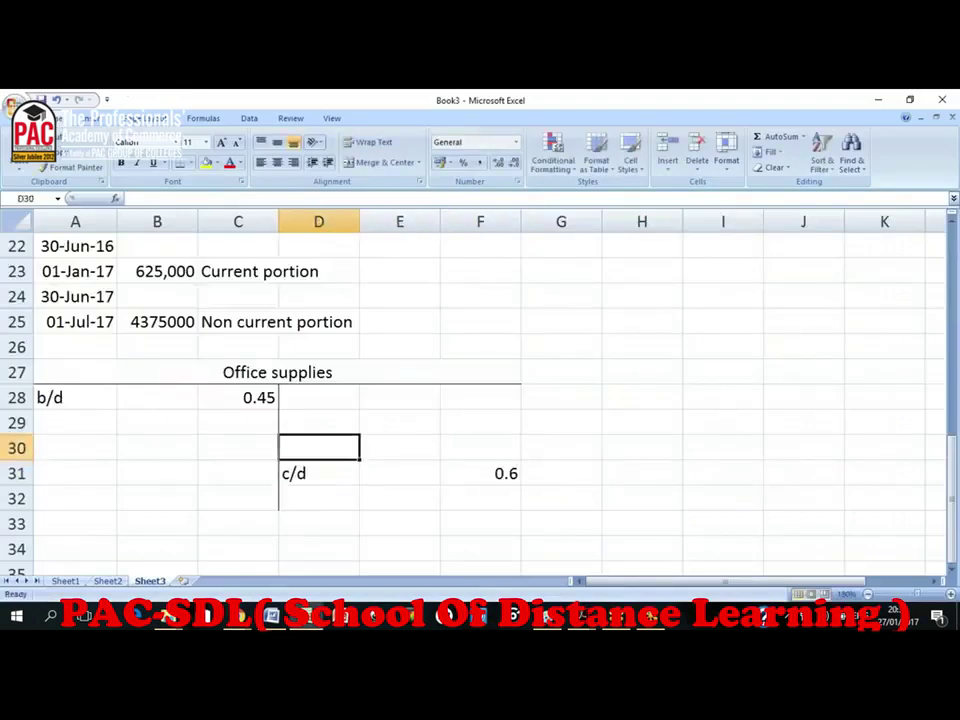
pyautogui.hotkey('shift', 'space')
pyautogui.hotkey('ctrl', '-')
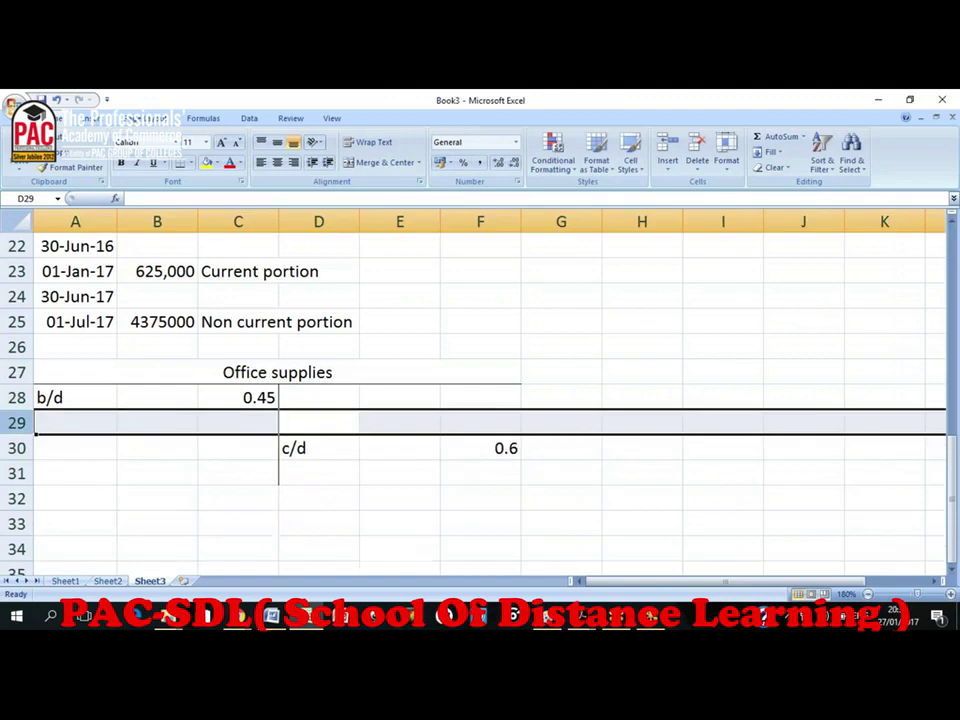
# - Review note (vi) on office supplies purchases in the Acrobat Reader PDF and return to the Excel sheet
pyautogui.press('Right')
pyautogui.press('Right')
pyautogui.press('Down')
pyautogui.press('Down')
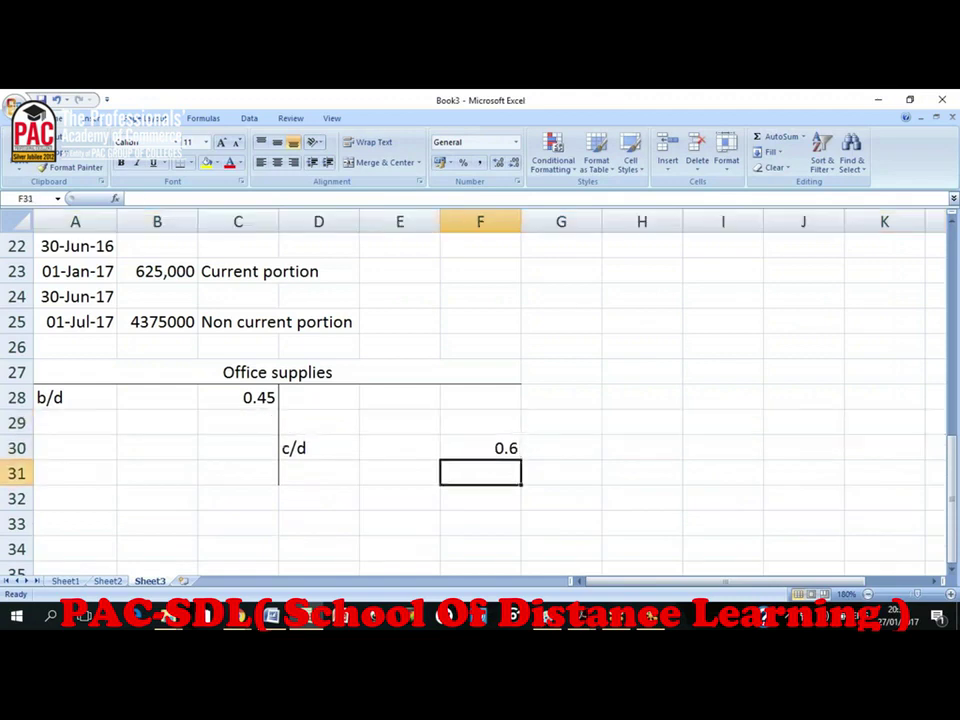
pyautogui.click(318, 448)
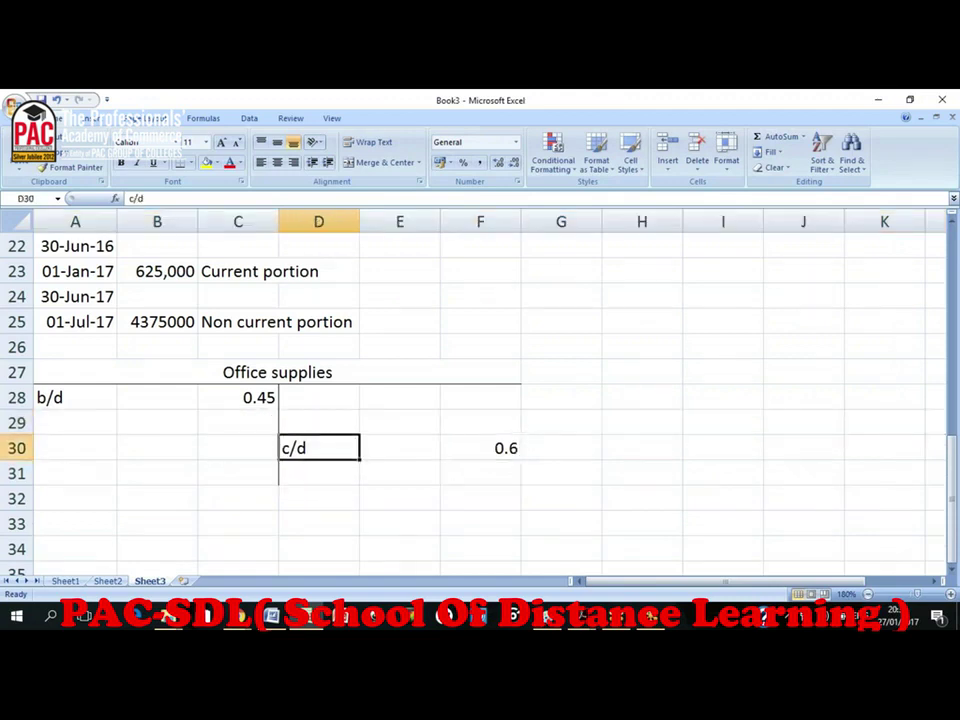
pyautogui.hotkey('alt', 'Tab')
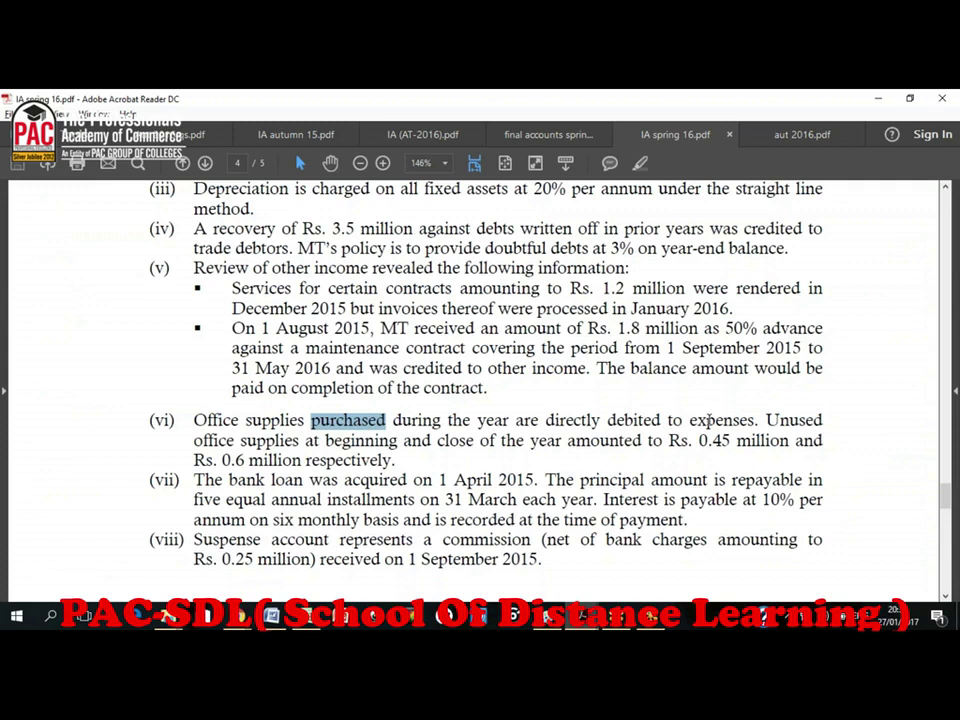
pyautogui.hotkey('alt', 'Tab')
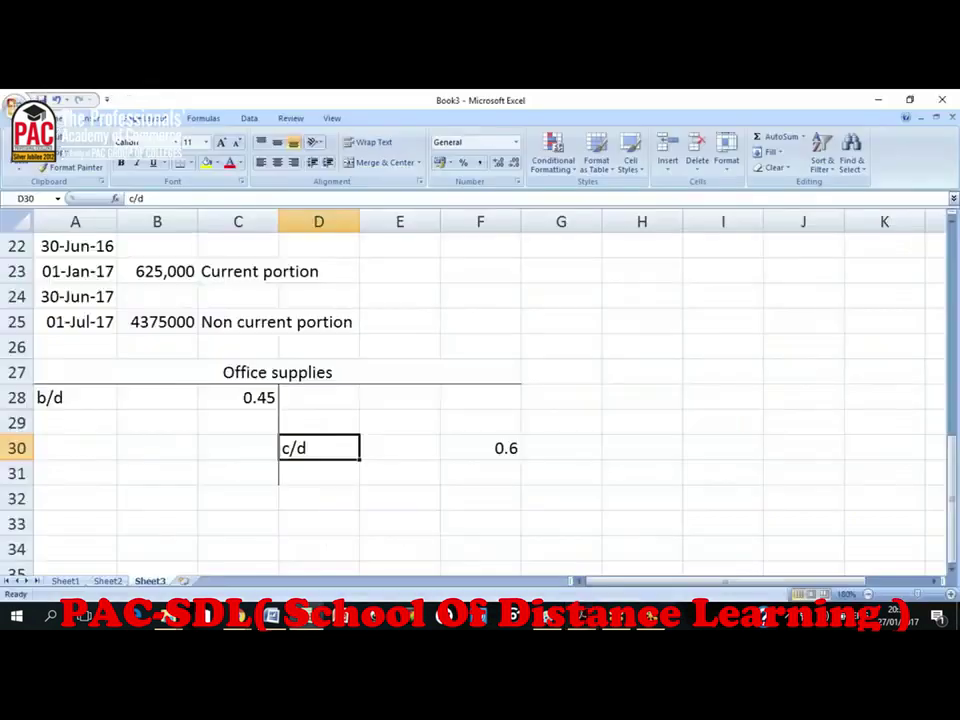
# - Enter the assumption "Assume, purchase of office supplies Rs. 2 m" in A33 below the T-account
pyautogui.press('Down')
pyautogui.press('Down')
pyautogui.press('Down')
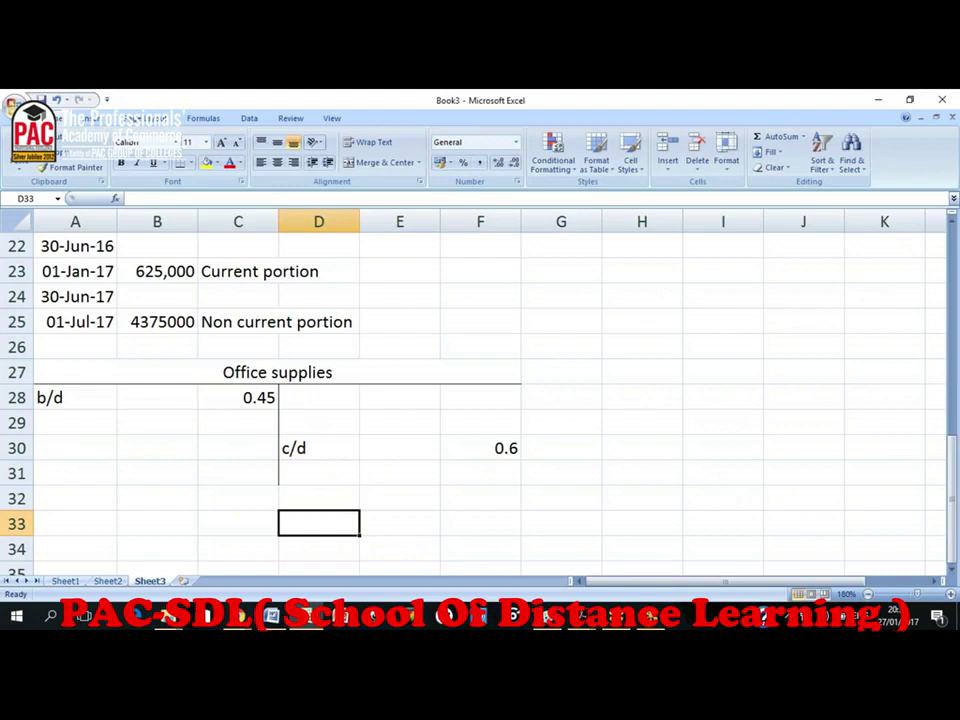
pyautogui.press('Left')
pyautogui.press('Left')
pyautogui.press('Left')
pyautogui.write('Assu')
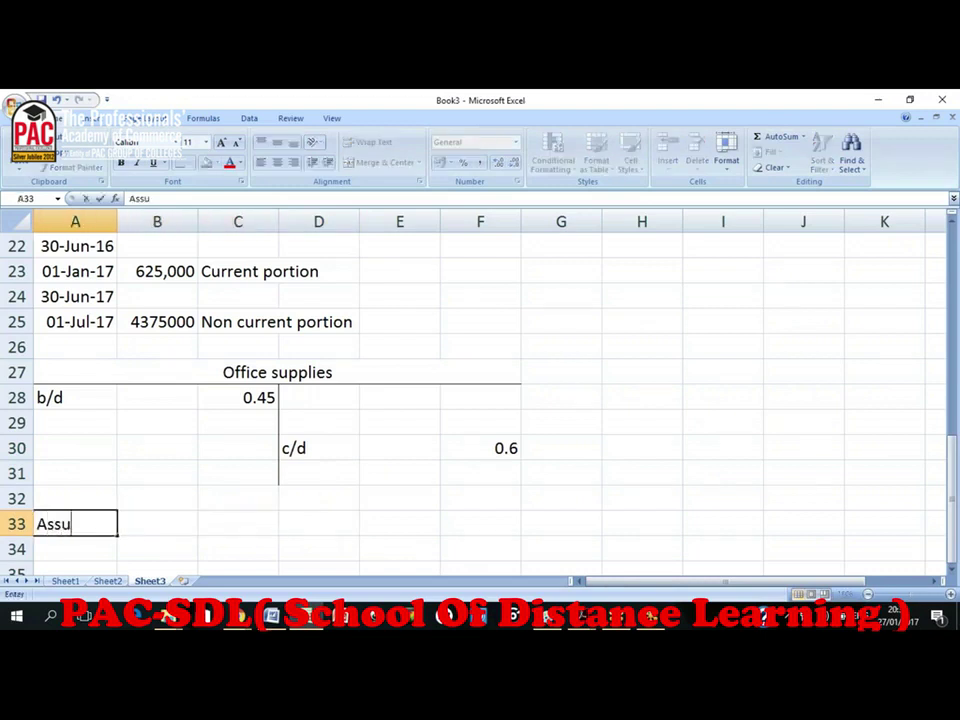
pyautogui.write('me, purchases')
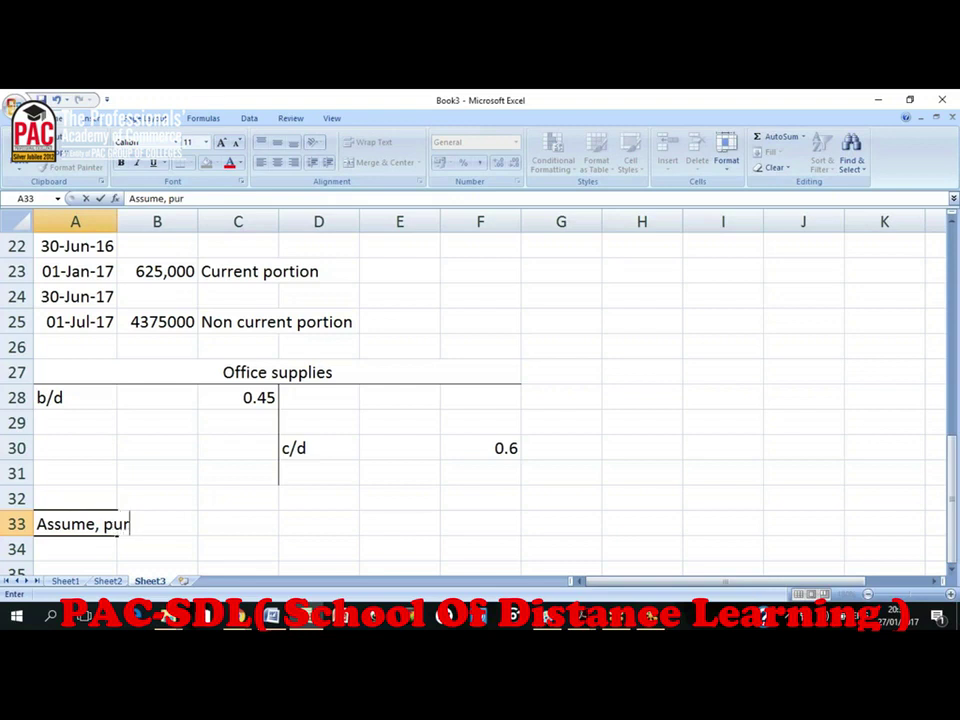
pyautogui.press('BackSpace')
pyautogui.press('BackSpace')
pyautogui.write('of o')
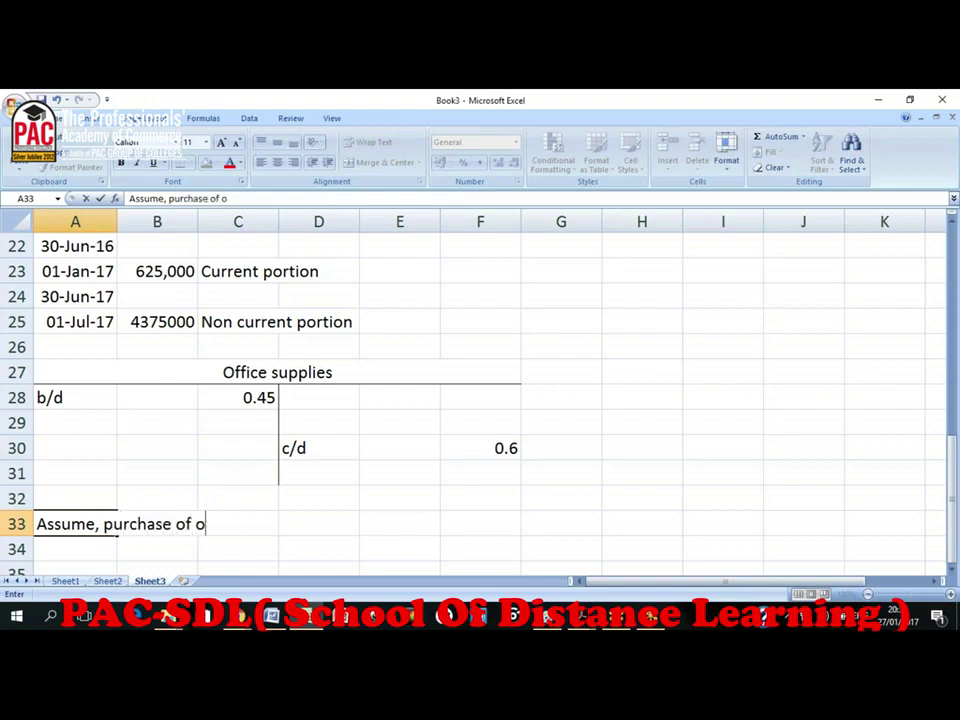
pyautogui.write('ffice supplies Rs. 2 m')
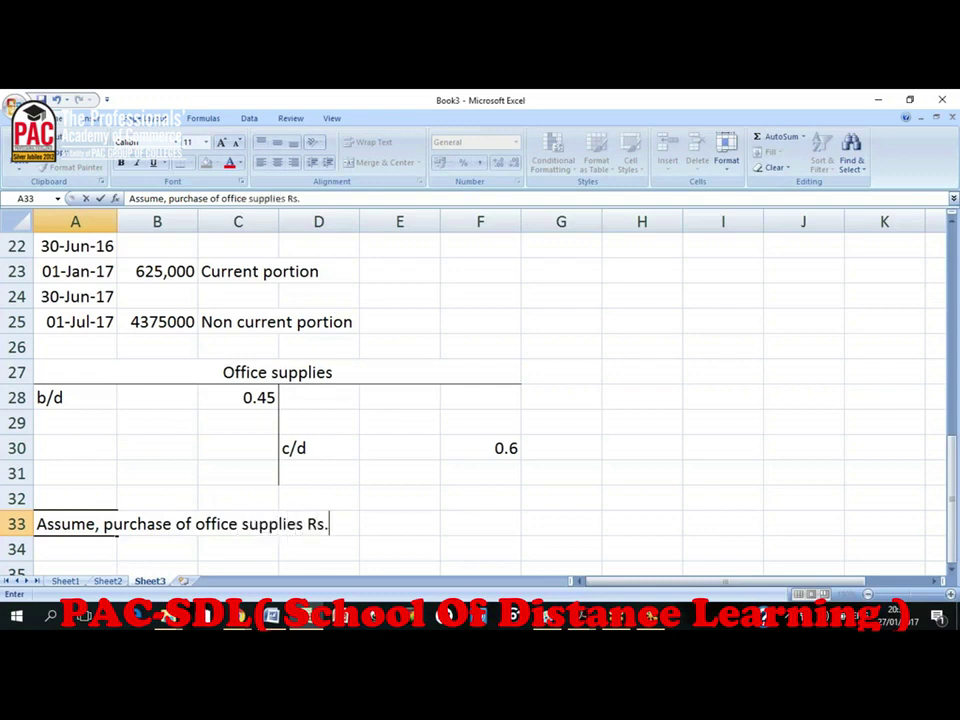
pyautogui.press('Return')
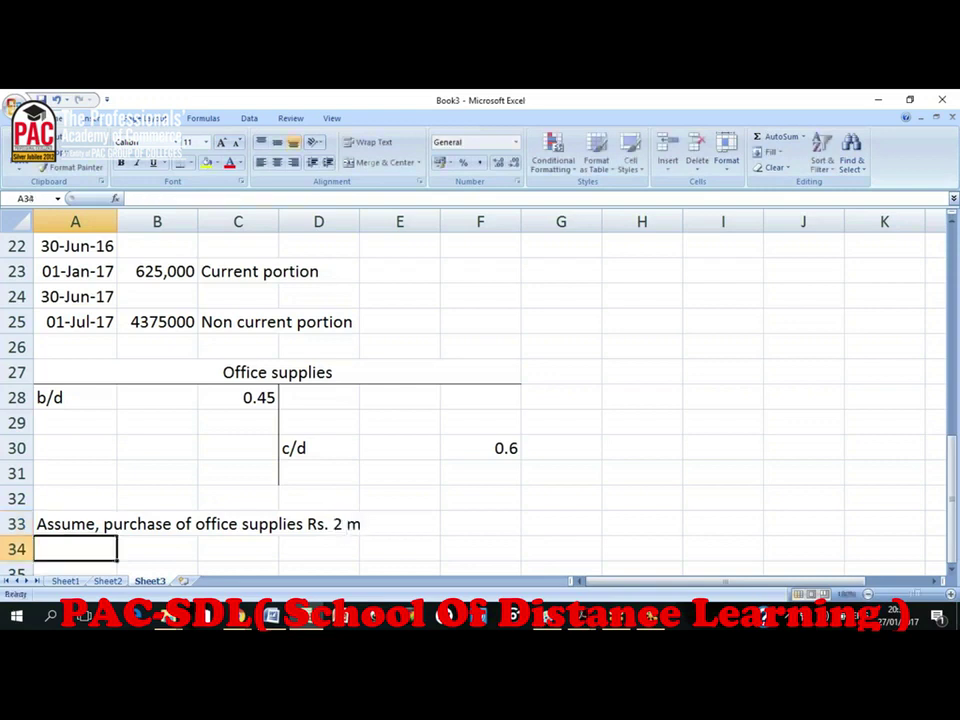
pyautogui.click(75, 523)
pyautogui.click(157, 523)
pyautogui.click(319, 523)
pyautogui.click(238, 523)
pyautogui.click(157, 523)
pyautogui.click(75, 523)
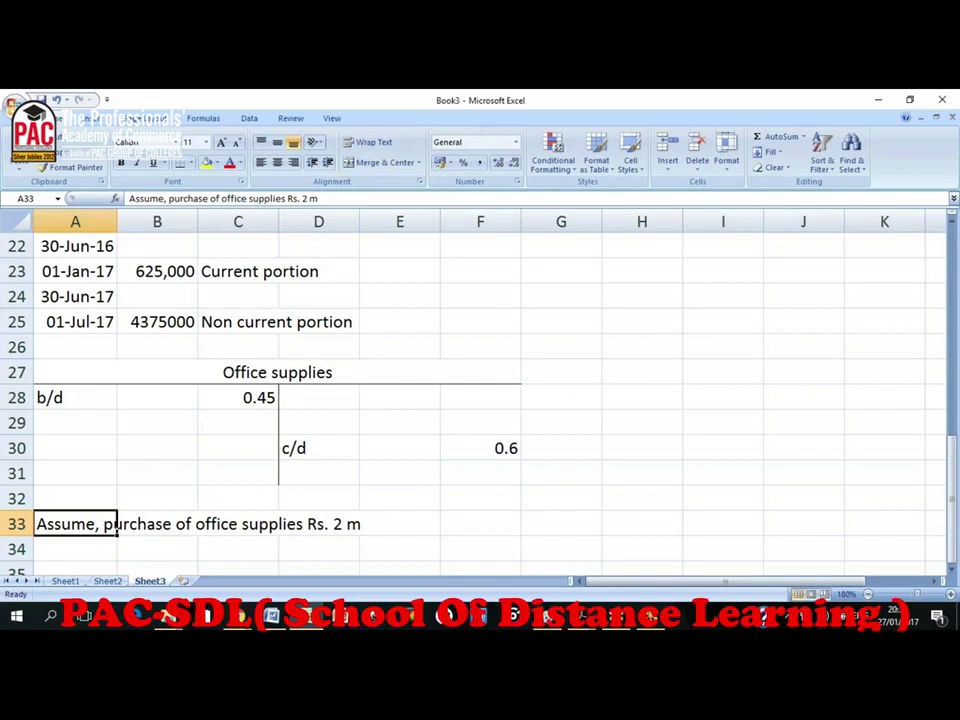
pyautogui.press('Down')
pyautogui.press('Down')
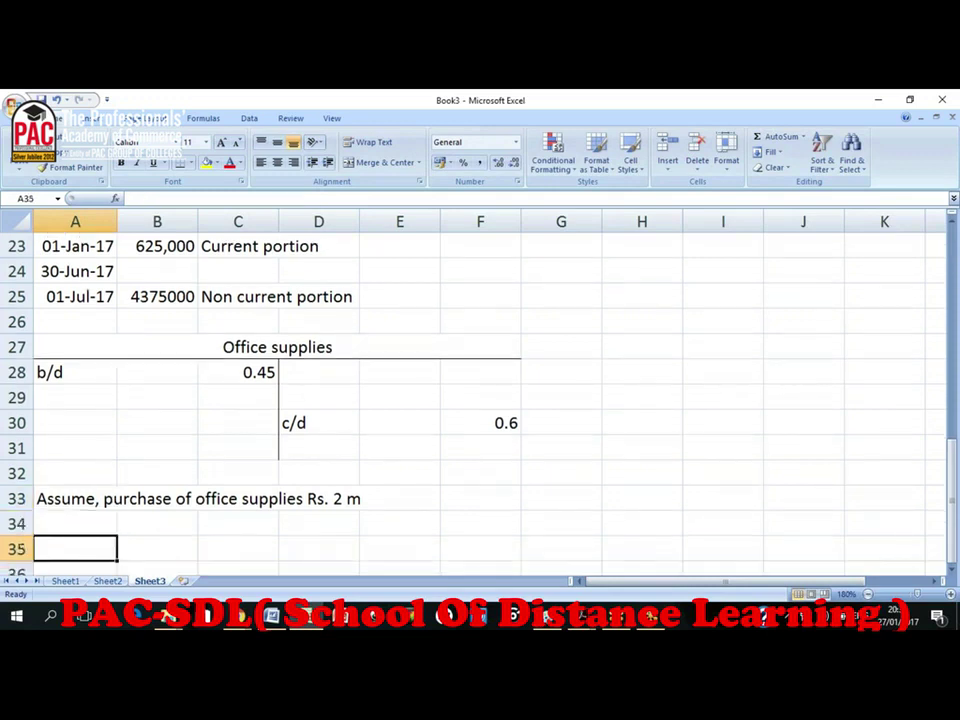
# - Enter the debit line of the purchase journal entry: "Office supplied" in A35 and 2m in C35
pyautogui.write('Office suppli')
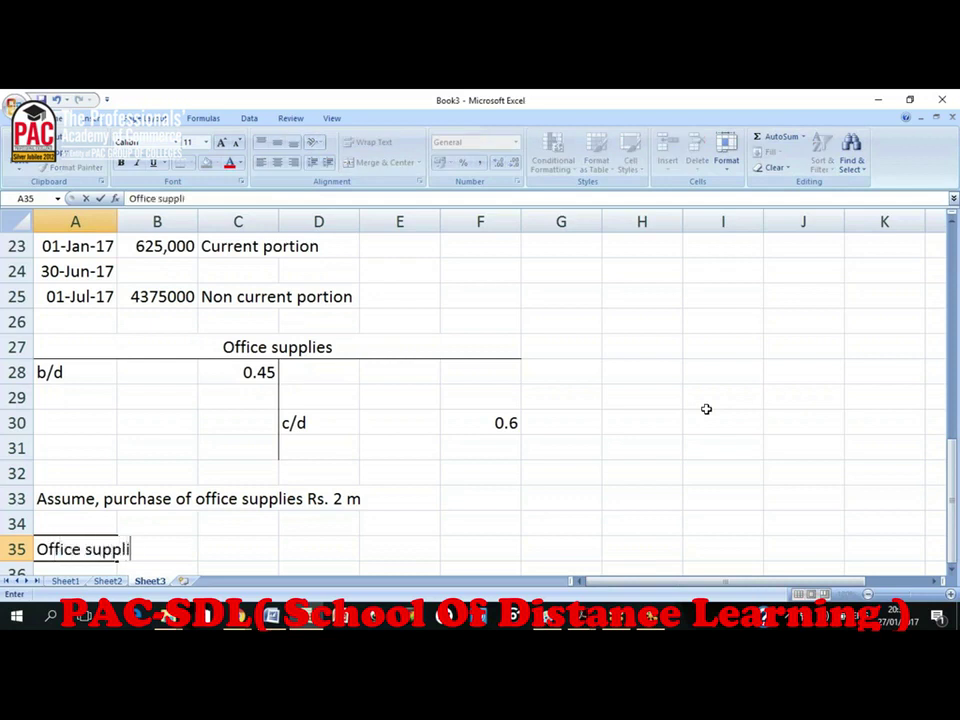
pyautogui.write('ed')
pyautogui.press('Return')
pyautogui.press('Right')
pyautogui.press('Up')
pyautogui.press('Right')
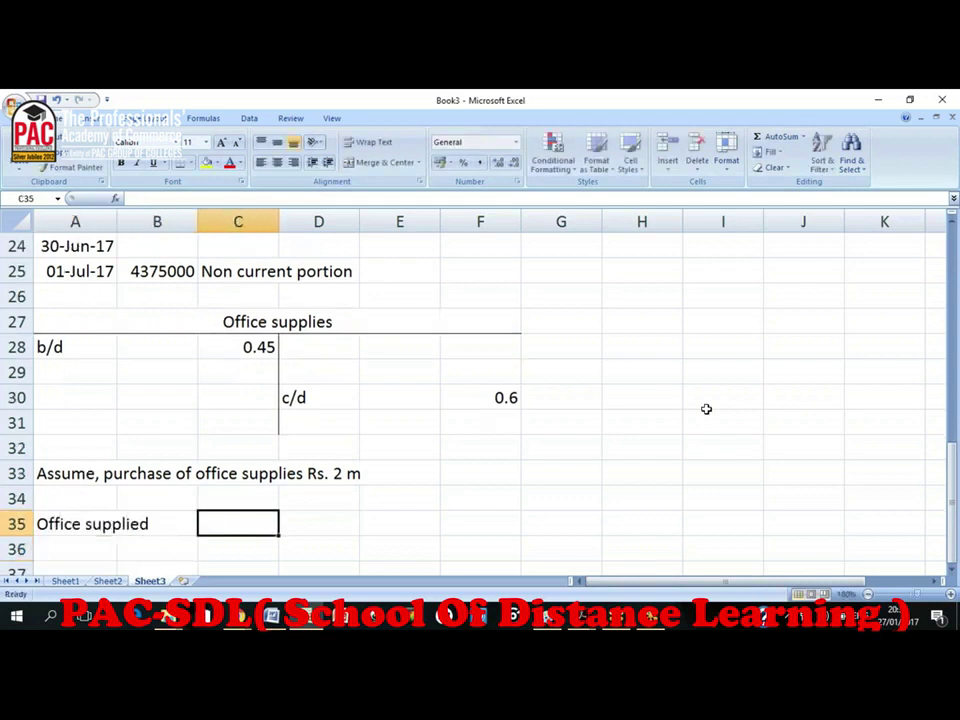
pyautogui.write('2m')
pyautogui.press('Return')
# - Enter the credit line of the purchase journal entry: "Bank/cash" in C36 and 2m in D36
pyautogui.write('Bank/')
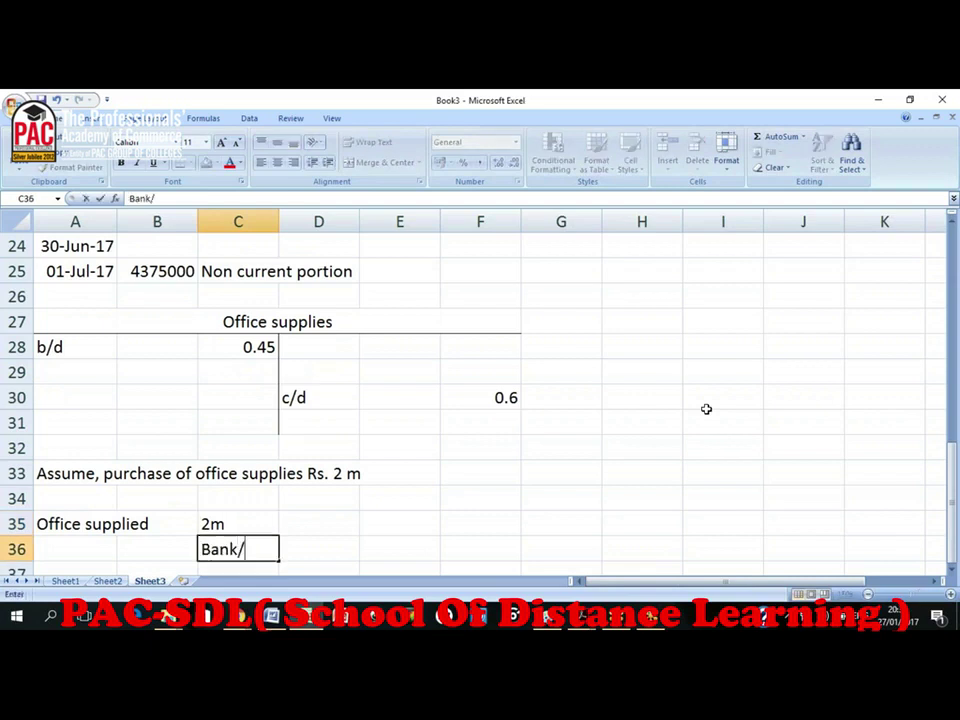
pyautogui.write('cash')
pyautogui.press('Return')
pyautogui.press('Up')
pyautogui.press('Right')
pyautogui.press('Right')
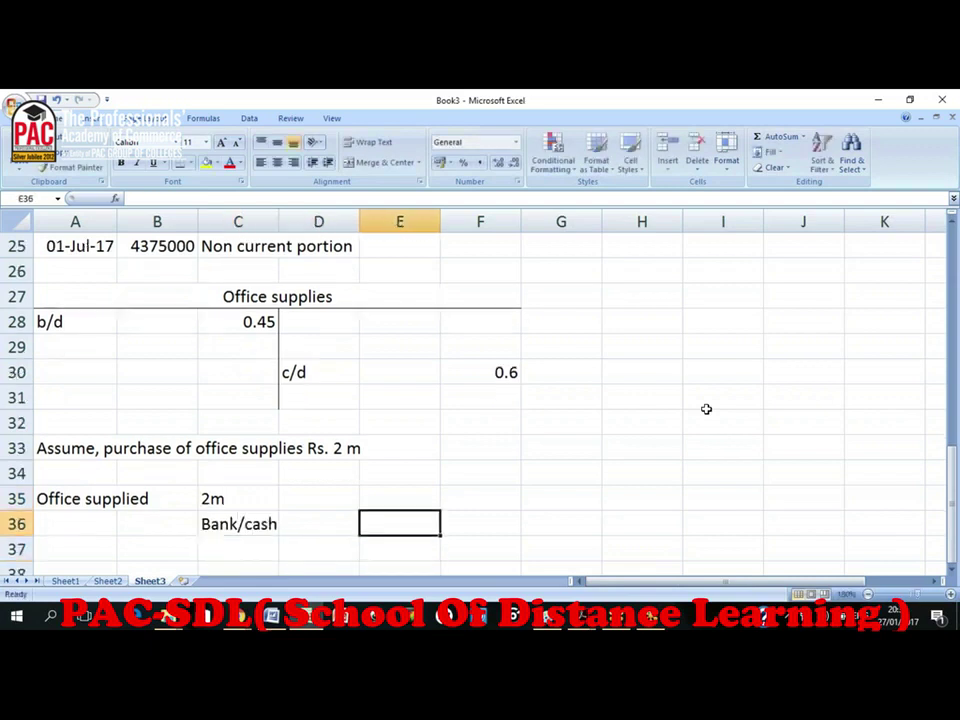
pyautogui.press('Left')
pyautogui.write('2m')
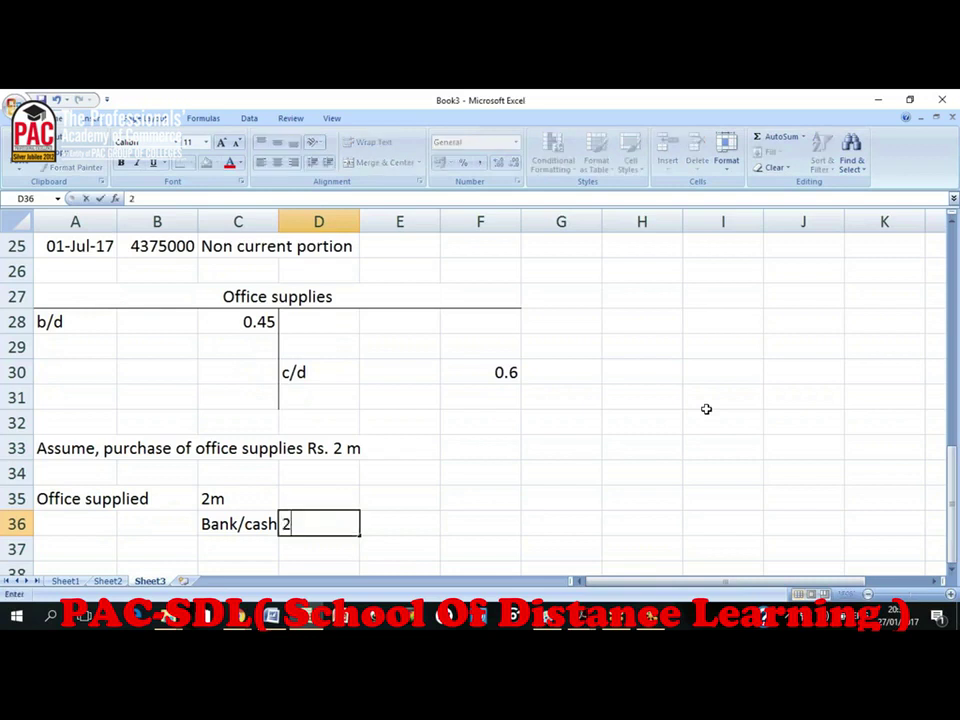
pyautogui.press('Return')
# - Start the alternative journal entry with "Admin and selling exp" in A38 and 2m in C38
pyautogui.press('Return')
pyautogui.press('Home')
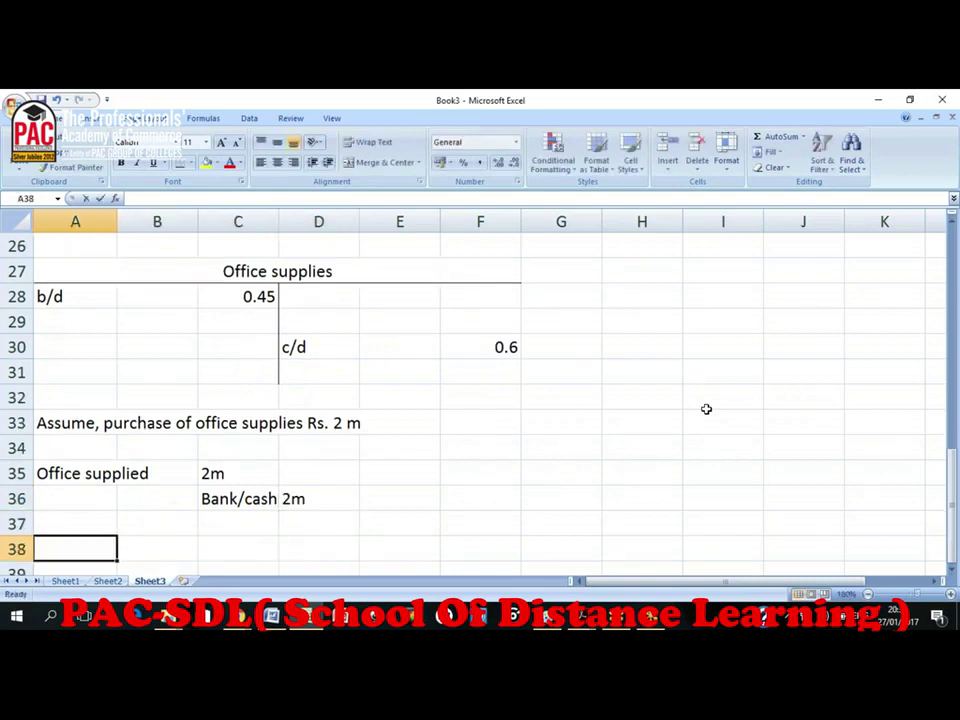
pyautogui.write('Admin and selling ec')
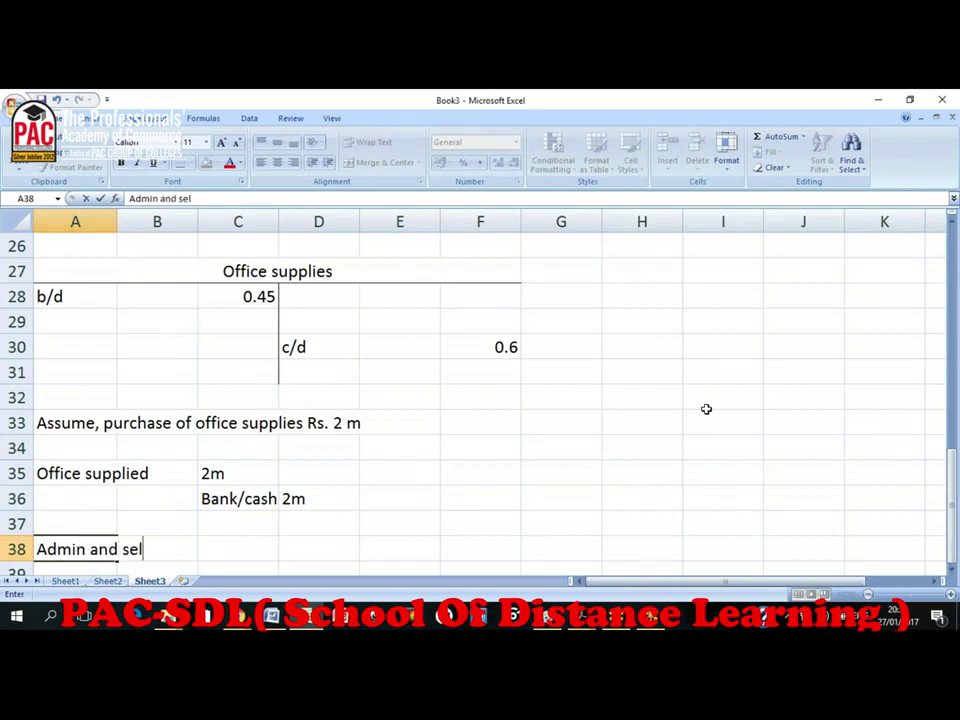
pyautogui.press('BackSpace')
pyautogui.write('xp')
pyautogui.press('Return')
pyautogui.press('Up')
pyautogui.press('Right')
pyautogui.press('Right')
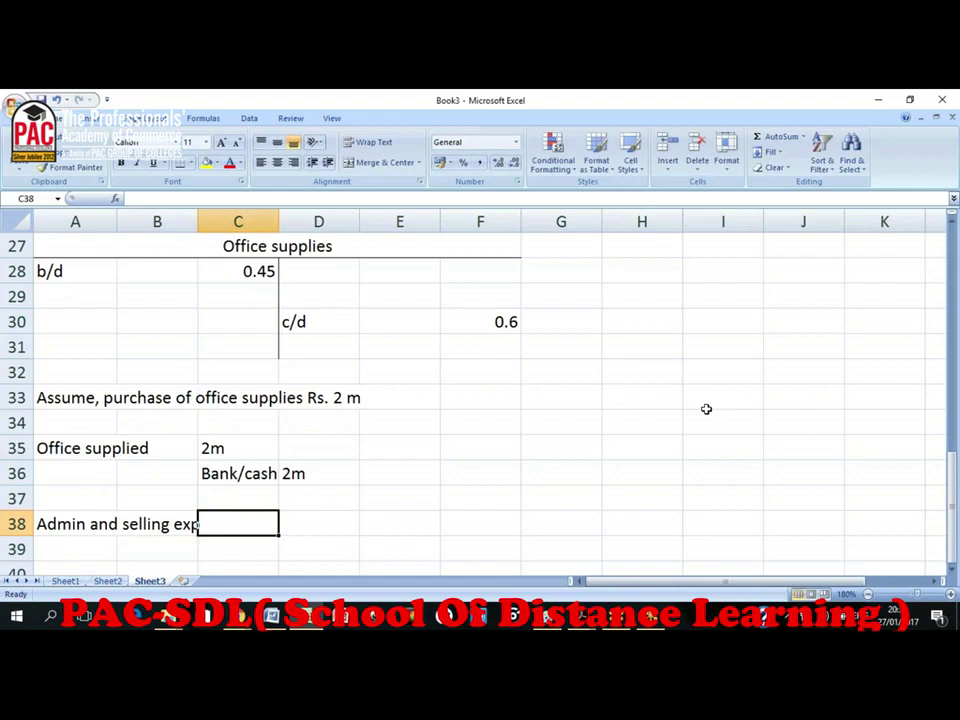
pyautogui.write('2m')
pyautogui.press('Return')
# - Copy the Bank/cash credit line from C36:D36 into row 39 under the Admin and selling exp entry
pyautogui.press('Up')
pyautogui.press('Up')
pyautogui.press('Up')
pyautogui.hotkey('shift', 'Right')
pyautogui.hotkey('ctrl', 'c')
pyautogui.press('Down')
pyautogui.press('Down')
pyautogui.press('Down')
pyautogui.press('Return')
# - Post the purchase on the debit side of the Office supplies account: "Cash.bank" in A29 and 2 in C29
pyautogui.press('Up')
pyautogui.press('Up')
pyautogui.press('Up')
pyautogui.press('Up')
pyautogui.press('Up')
pyautogui.press('Up')
pyautogui.press('Up')
pyautogui.press('Up')
pyautogui.press('Up')
pyautogui.press('Up')
pyautogui.press('Up')
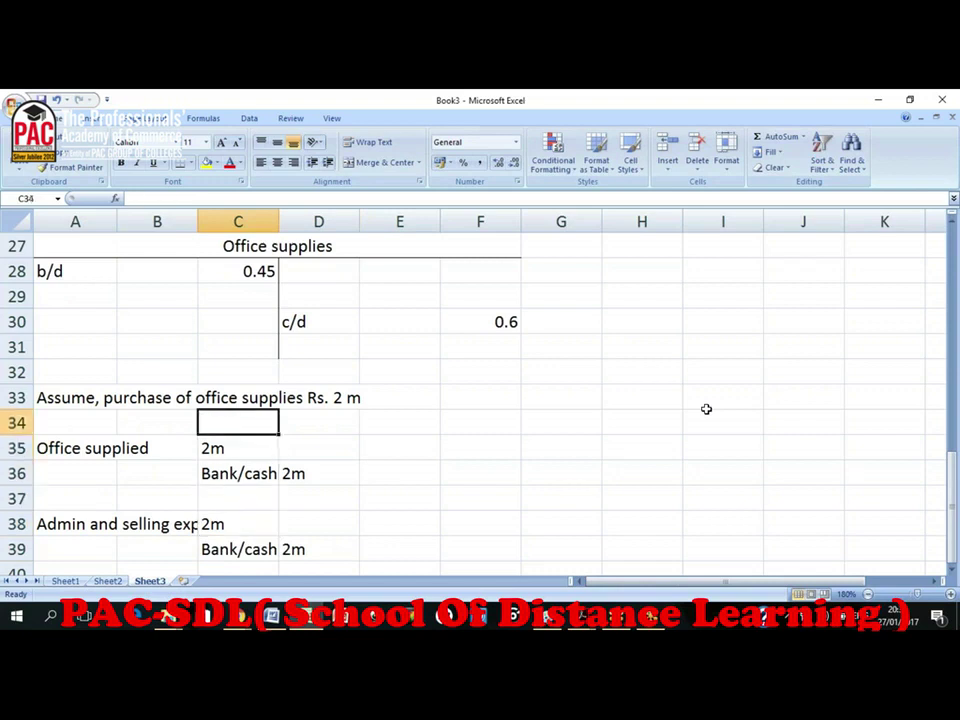
pyautogui.press('Up')
pyautogui.press('Up')
pyautogui.press('Up')
pyautogui.press('Up')
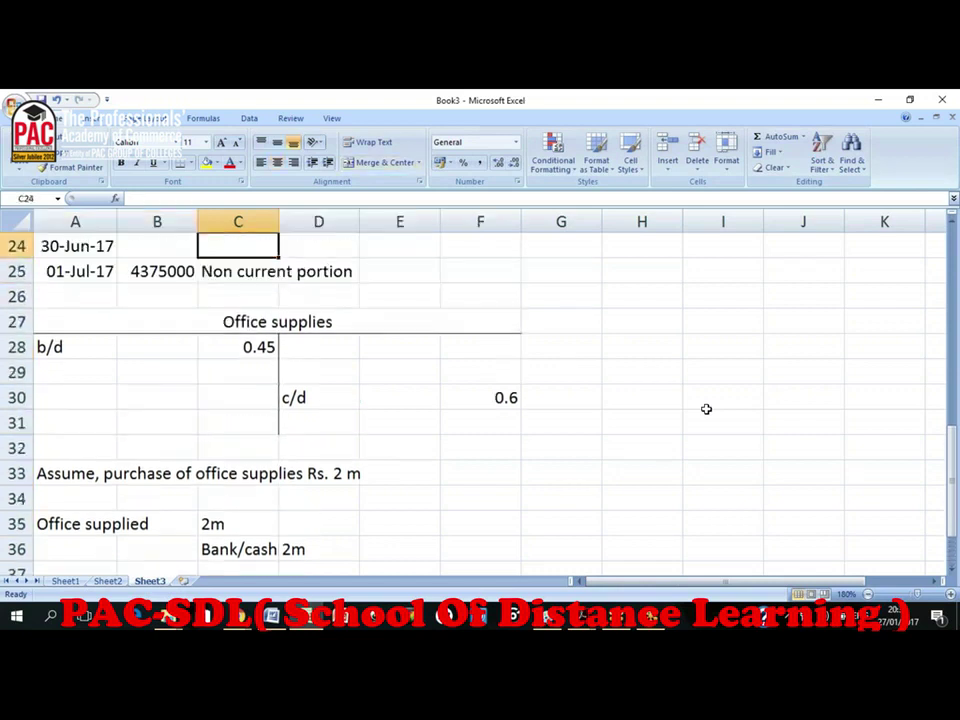
pyautogui.press('Down')
pyautogui.press('Down')
pyautogui.press('Down')
pyautogui.press('Down')
pyautogui.press('Down')
pyautogui.press('Down')
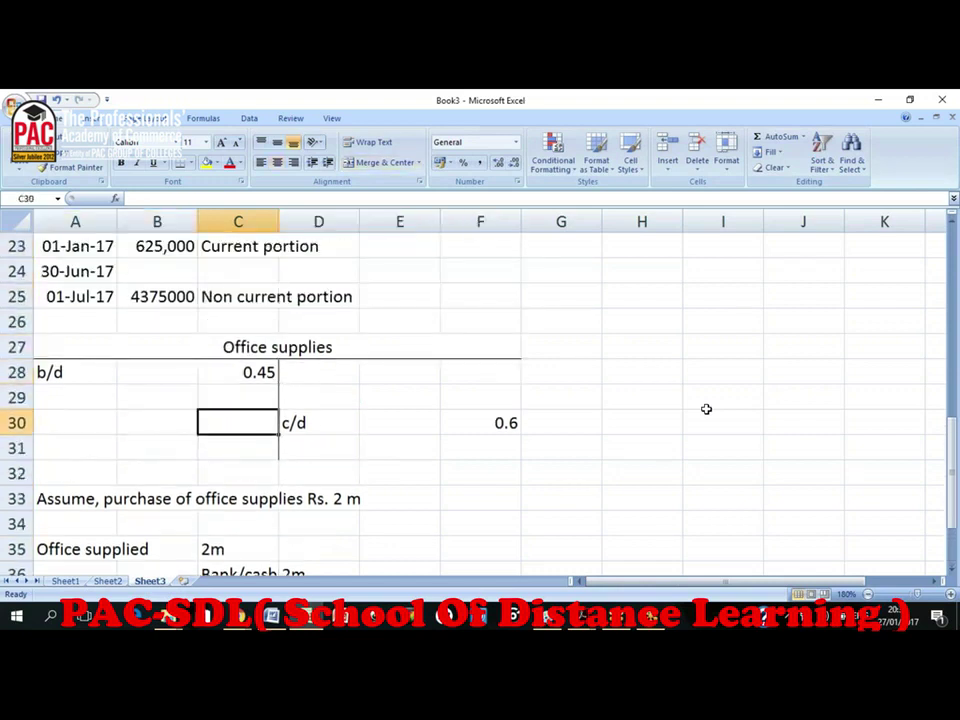
pyautogui.press('Up')
pyautogui.press('Up')
pyautogui.press('Up')
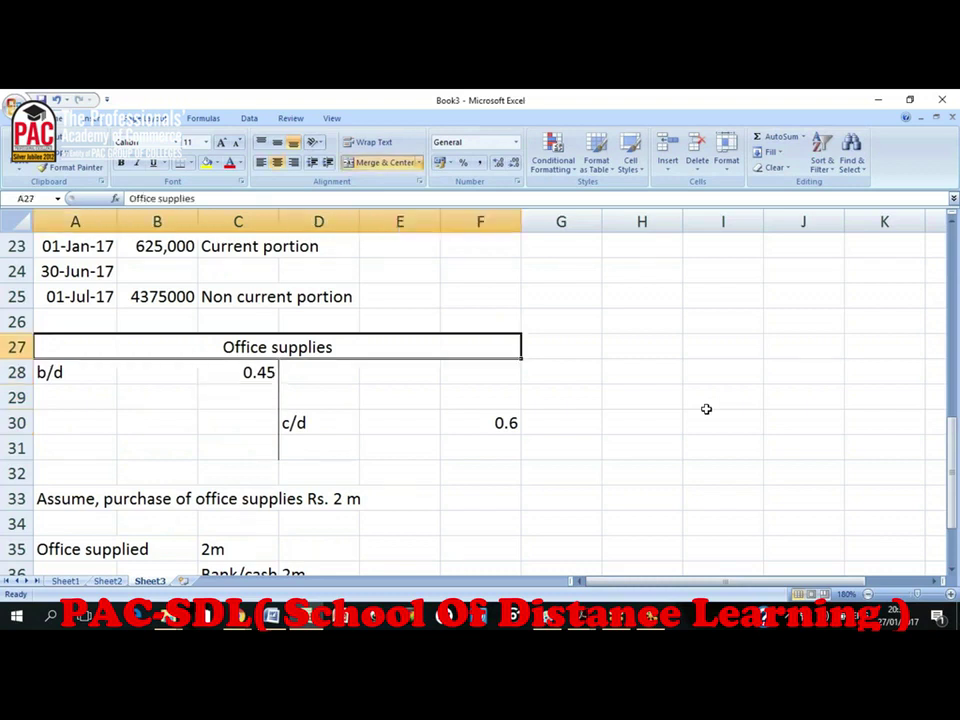
pyautogui.press('Down')
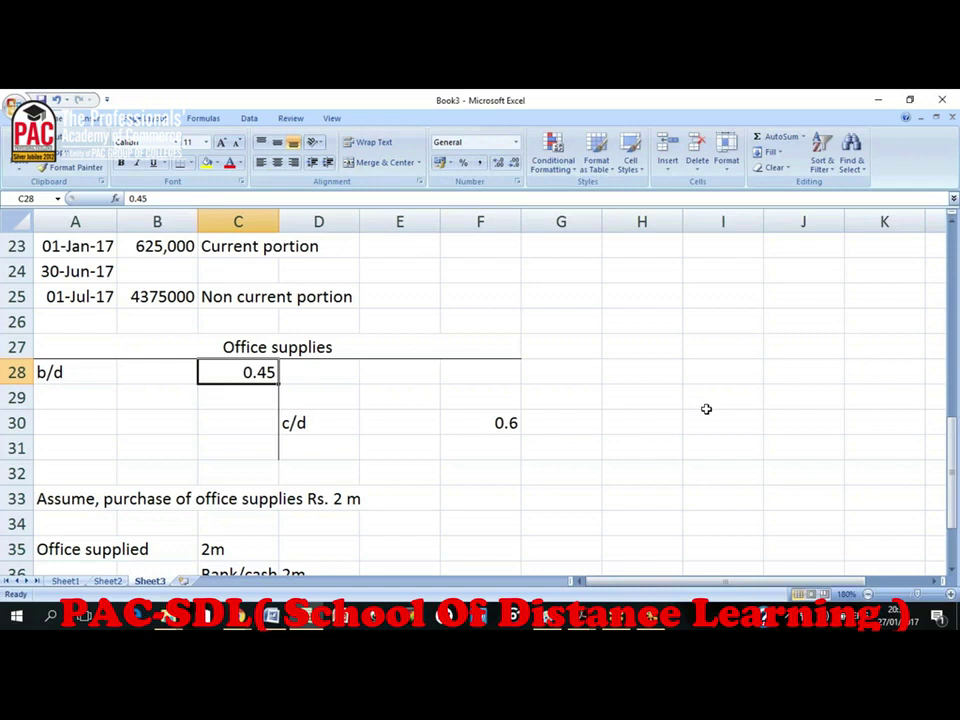
pyautogui.press('Down')
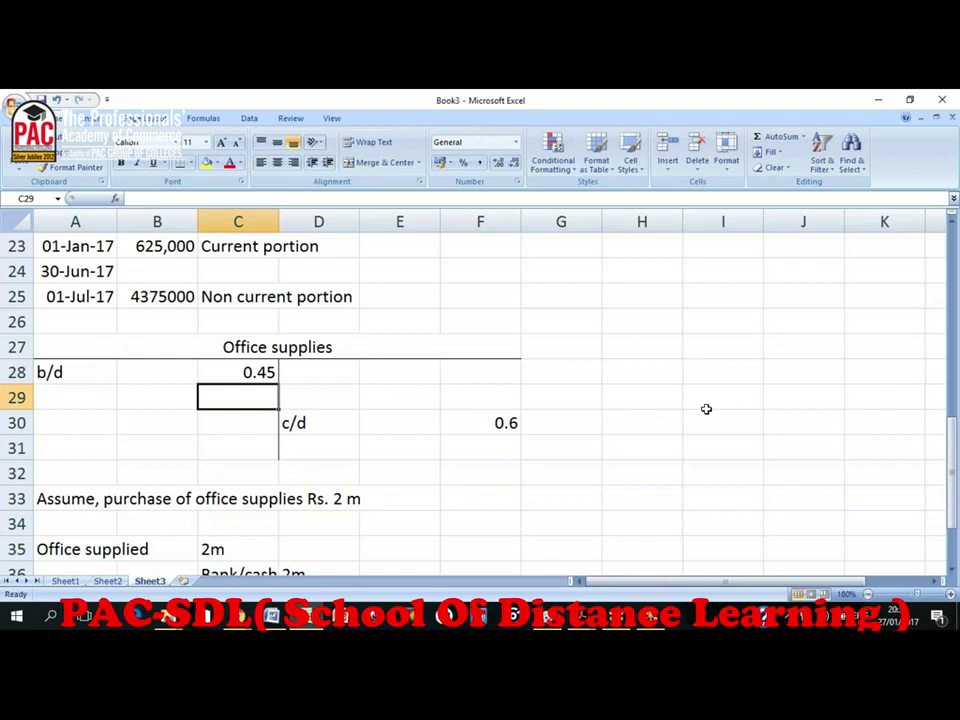
pyautogui.write('2')
pyautogui.press('Left')
pyautogui.press('Left')
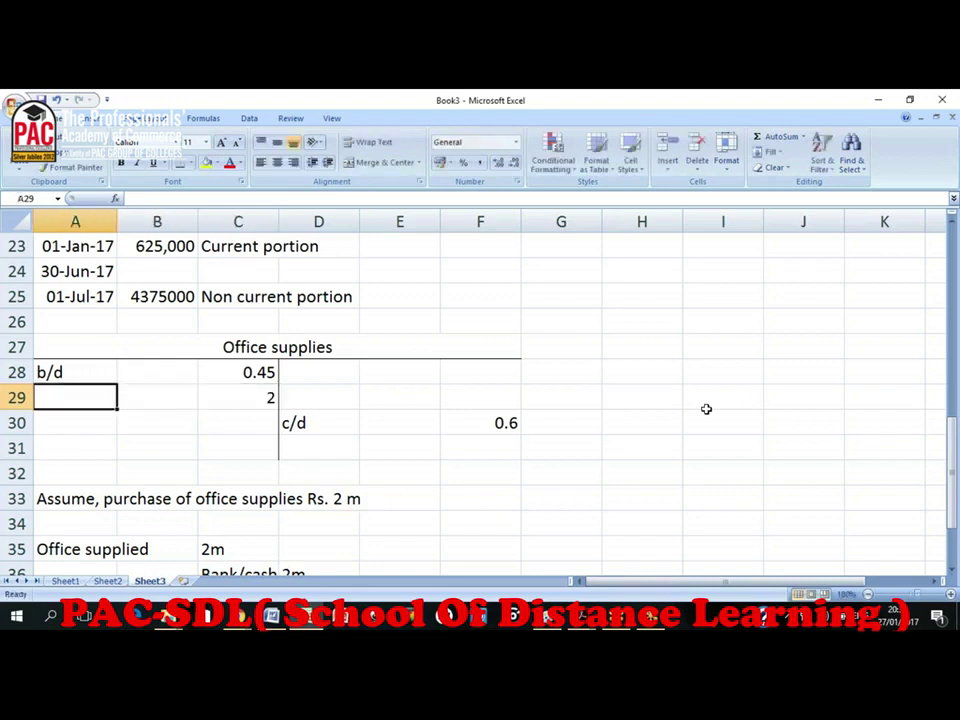
pyautogui.write('Casg')
pyautogui.press('BackSpace')
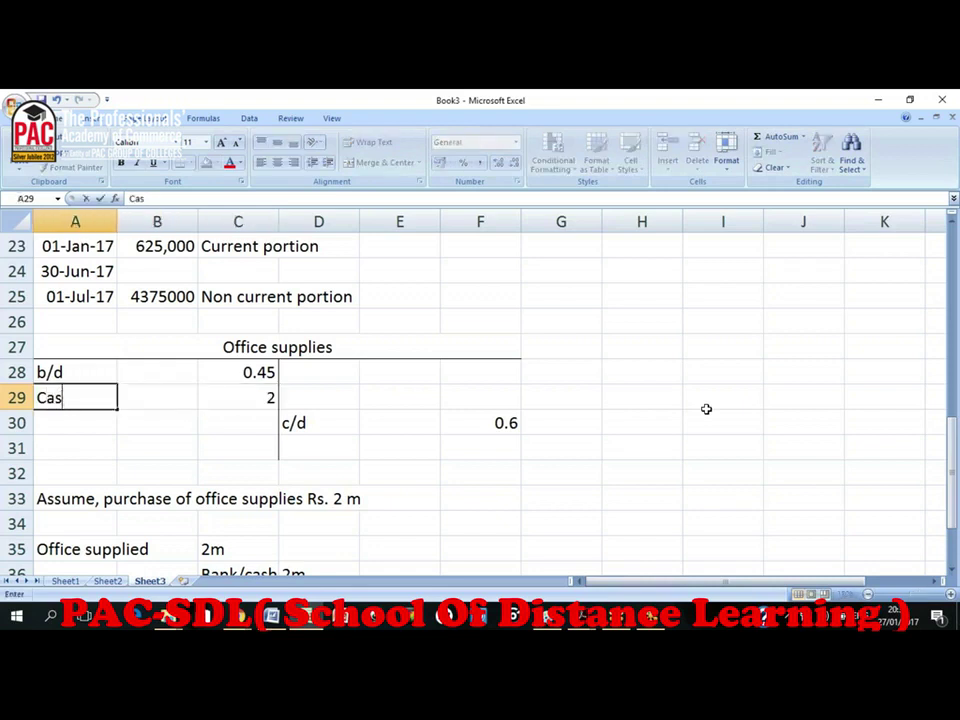
pyautogui.write('h.bank')
pyautogui.press('Return')
# - Examine the credit side of the Office supplies account, including the c/d closing balance line
pyautogui.press('Right')
pyautogui.press('Right')
pyautogui.press('Up')
pyautogui.press('Right')
pyautogui.press('Down')
pyautogui.press('Right')
pyautogui.press('Left')
pyautogui.hotkey('shift', 'Right')
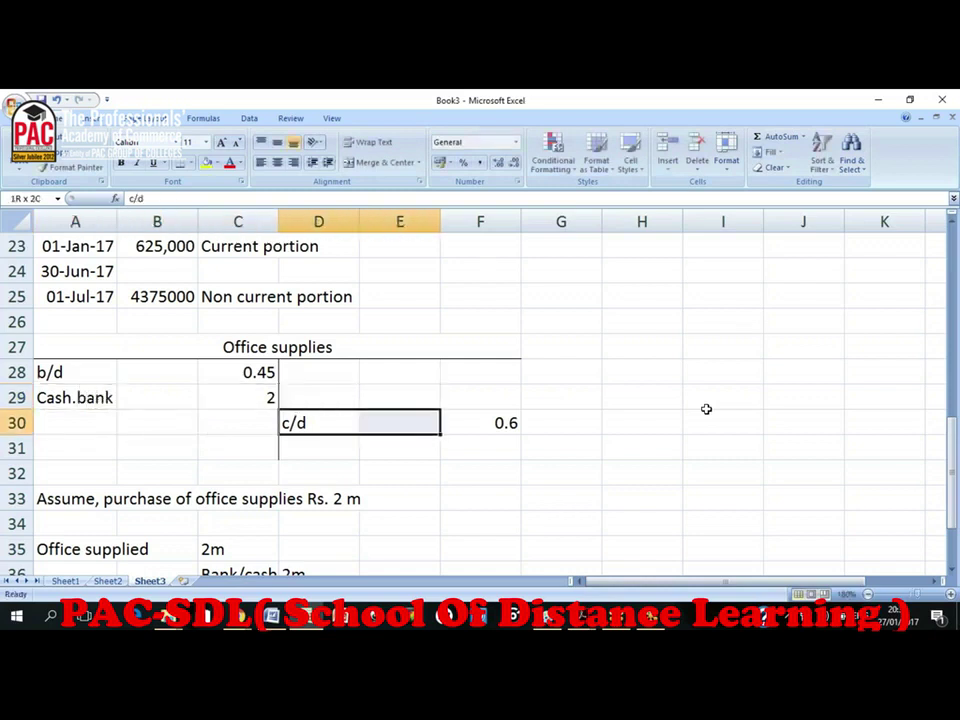
pyautogui.hotkey('shift', 'Right')
pyautogui.press('Right')
pyautogui.press('Right')
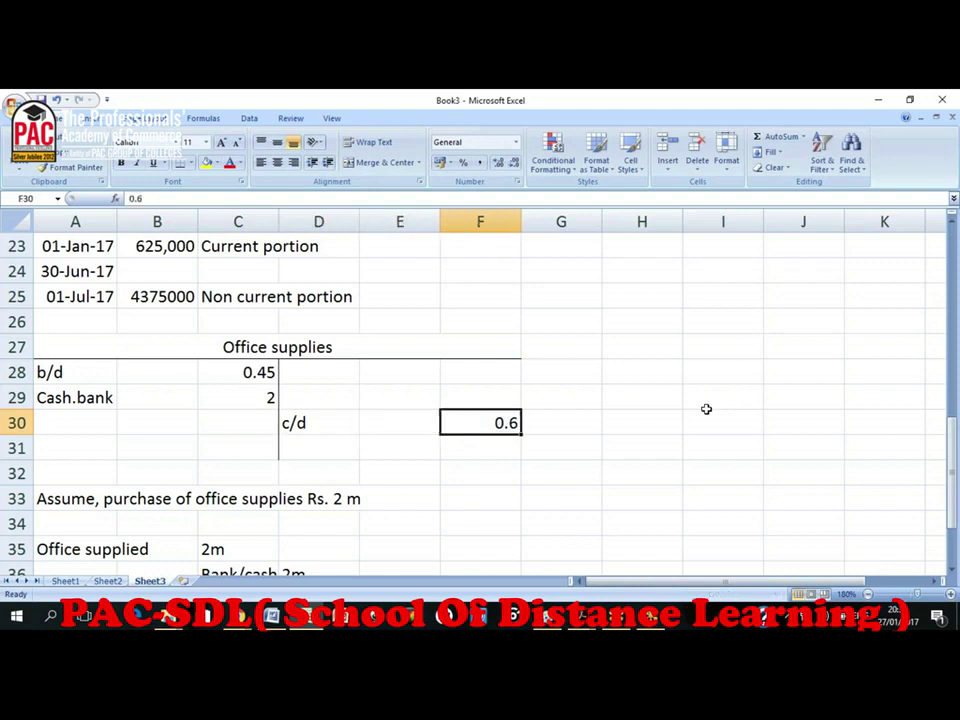
pyautogui.press('Up')
pyautogui.press('Up')
pyautogui.press('Down')
pyautogui.press('Down')
pyautogui.press('Down')
# - Total the debit side of the account in C31 with =SUM(C28:C30), closing the Research pane
pyautogui.press('Left')
pyautogui.press('Left')
pyautogui.press('Left')
pyautogui.click(706, 408)
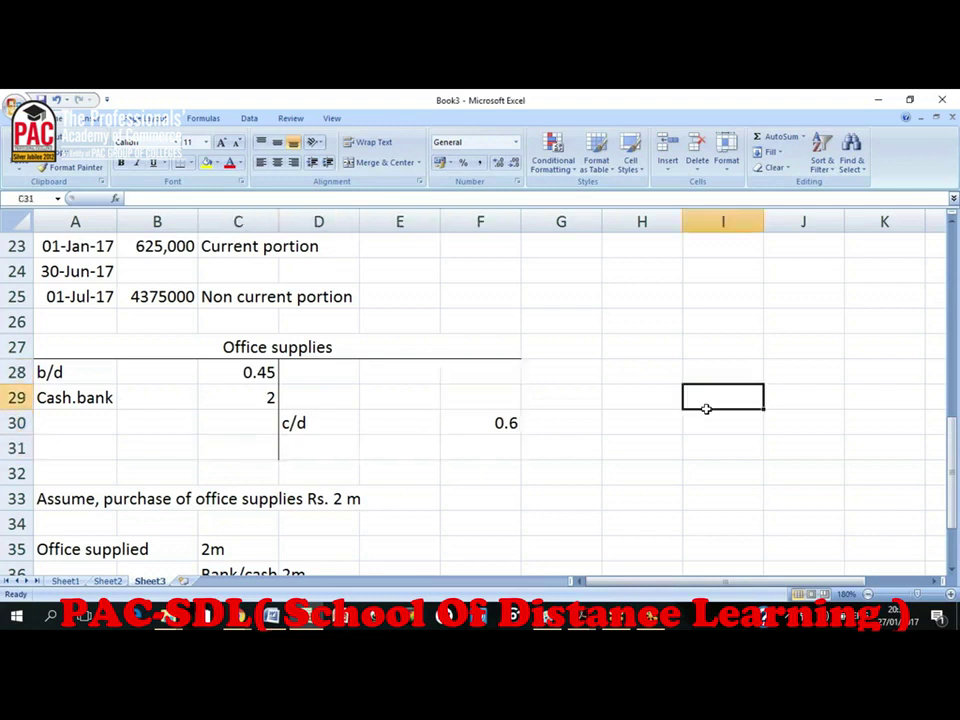
pyautogui.keyDown('alt'); pyautogui.click(256, 452); pyautogui.keyUp('alt')
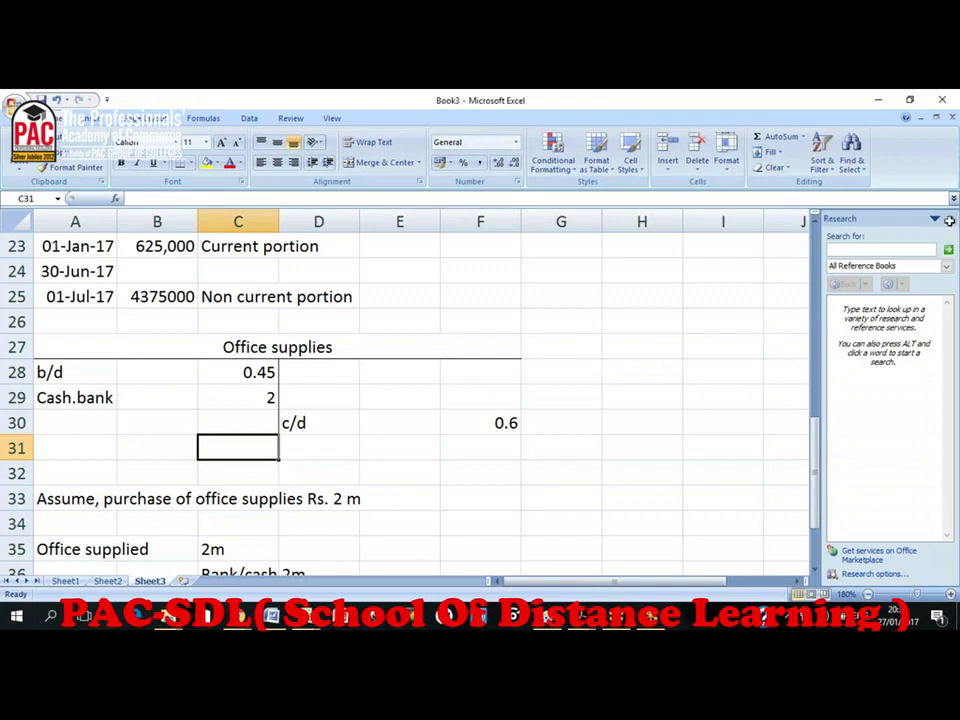
pyautogui.hotkey('alt', '=')
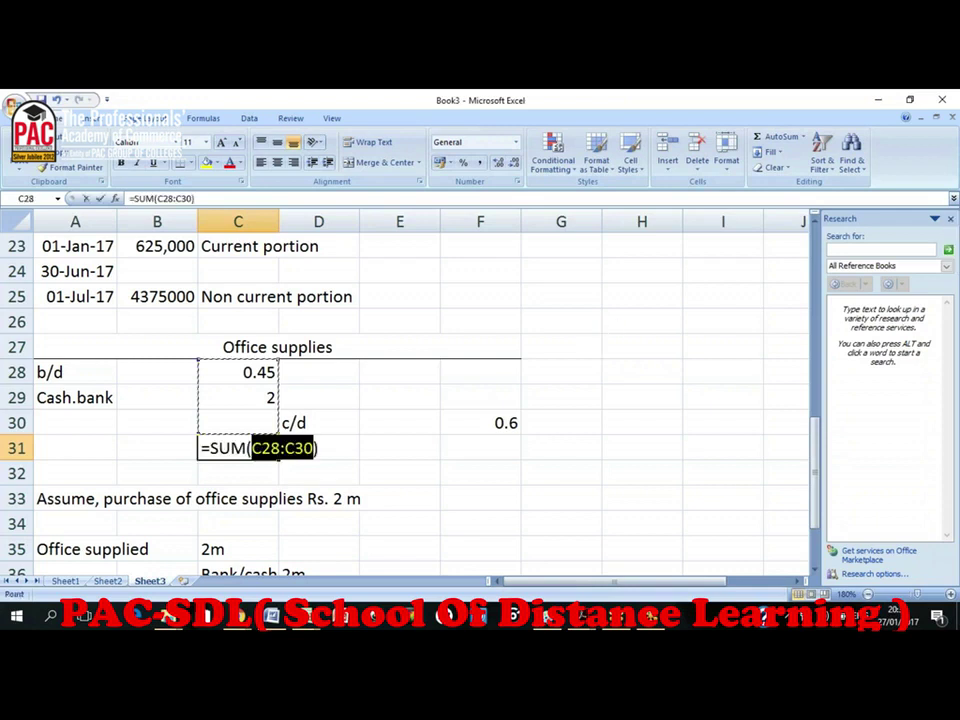
pyautogui.click(953, 218)
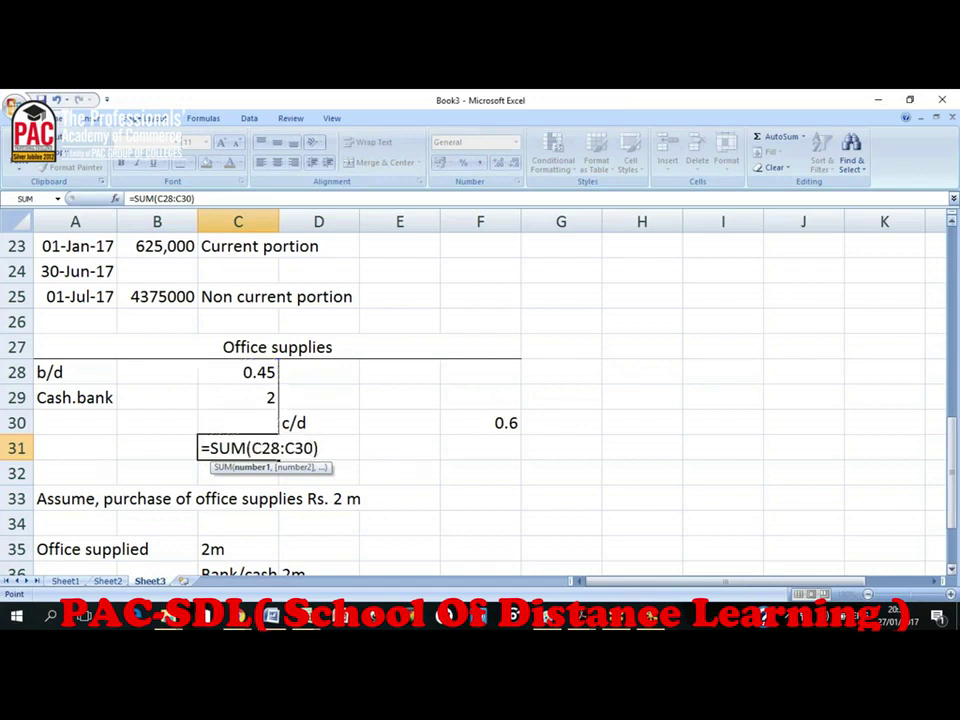
pyautogui.press('Return')
# - Total the credit side of the account in F31 with a sum covering F28 to F30
pyautogui.press('Up')
pyautogui.press('Right')
pyautogui.press('Right')
pyautogui.press('Right')
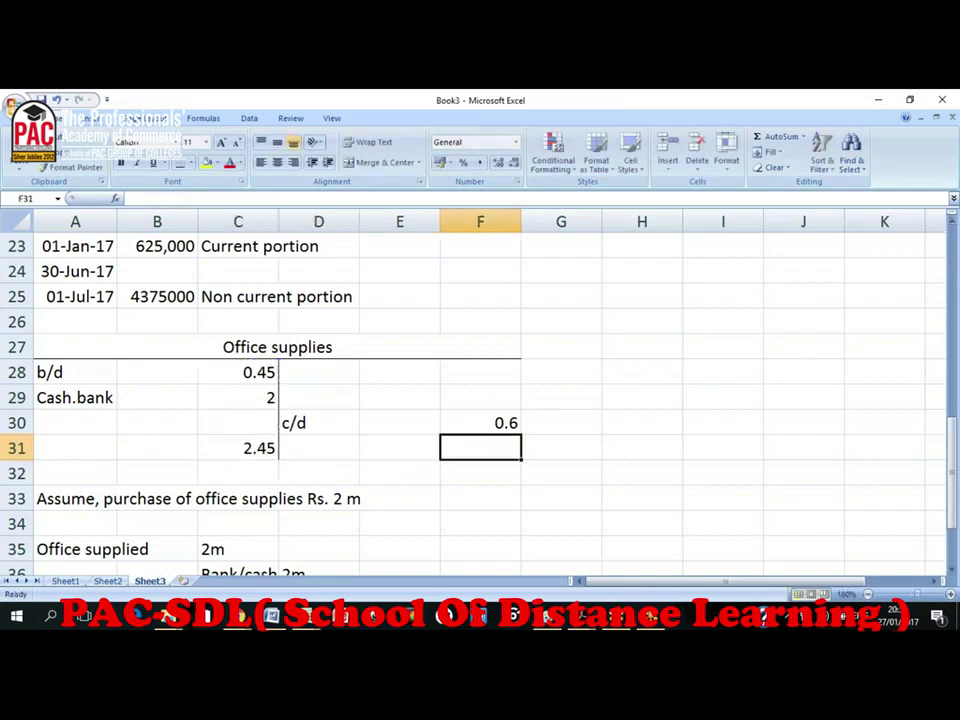
pyautogui.press('alt')
pyautogui.hotkey('alt', '=')
pyautogui.press('Up')
pyautogui.press('Up')
pyautogui.hotkey('shift', 'Down')
pyautogui.hotkey('shift', 'Down')
pyautogui.press('Return')
# - Calculate the difference between the debit and credit totals in G31 as C31 minus F31
pyautogui.press('Right')
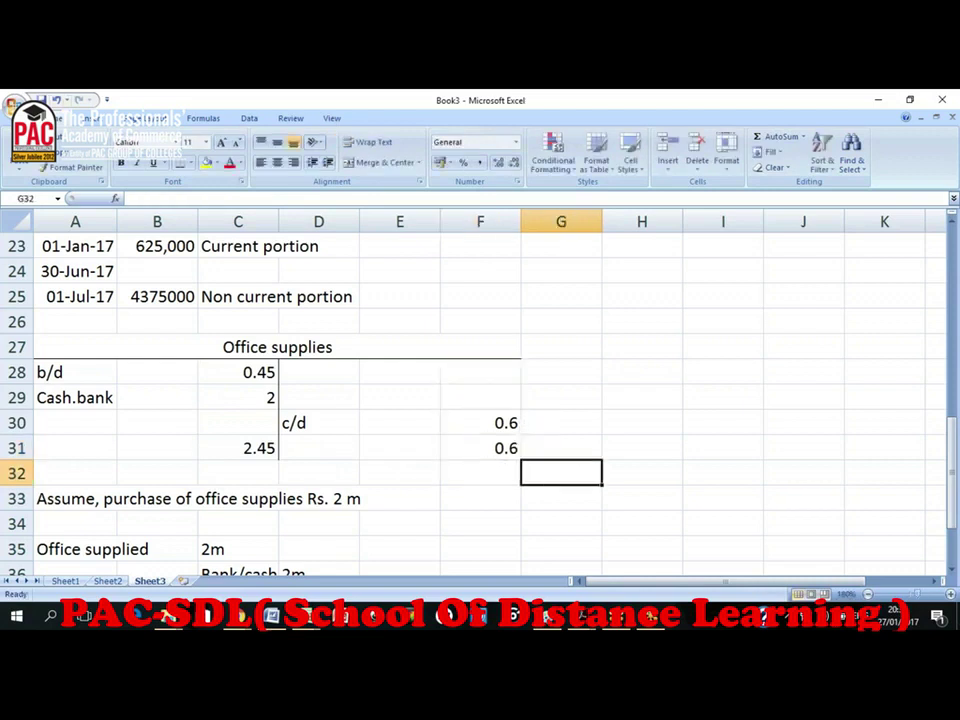
pyautogui.press('Up')
pyautogui.write('=')
pyautogui.press('Left')
pyautogui.press('Left')
pyautogui.press('Left')
pyautogui.press('Left')
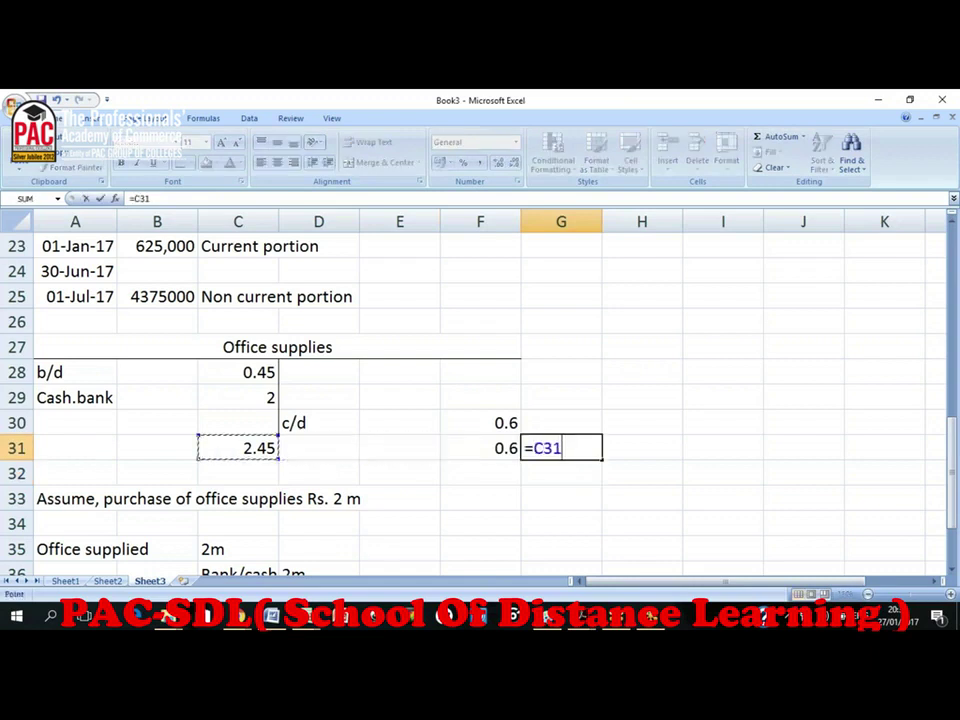
pyautogui.write('-')
pyautogui.press('Left')
pyautogui.press('Return')
# - Copy the difference in G31 and paste it as a plain value into F28 as the balancing figure
pyautogui.press('Up')
pyautogui.hotkey('ctrl', 'c')
pyautogui.press('Left')
pyautogui.press('Up')
pyautogui.press('Up')
pyautogui.press('Up')
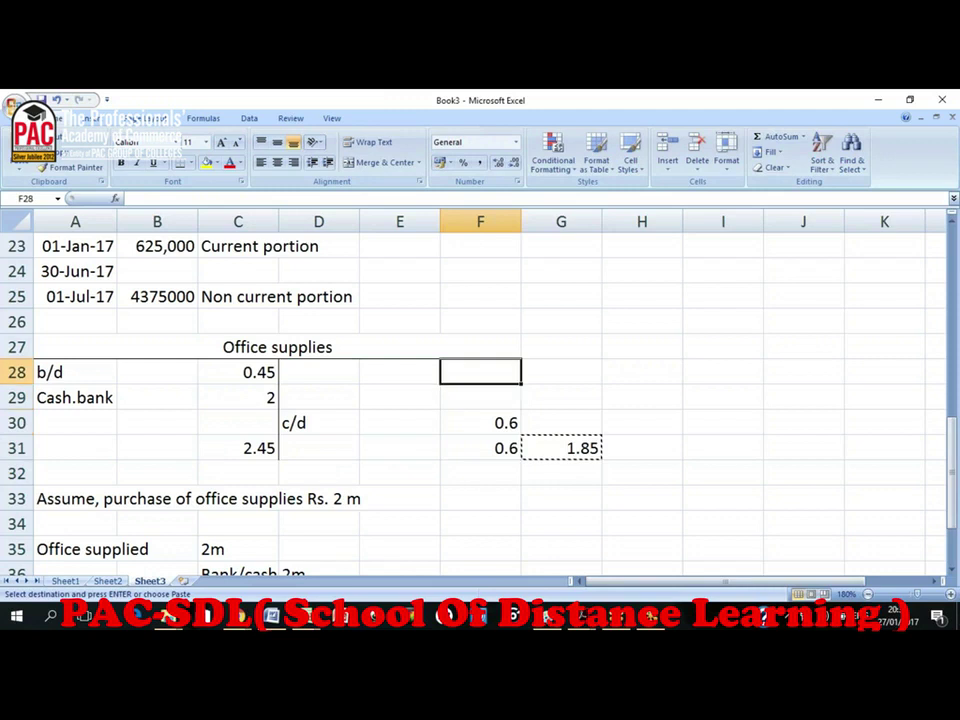
pyautogui.hotkey('ctrl', 'alt', 'v')
pyautogui.press('Return')
# - End the copy mode and make the Cash.bank purchase amount in C29 bold
pyautogui.press('Left')
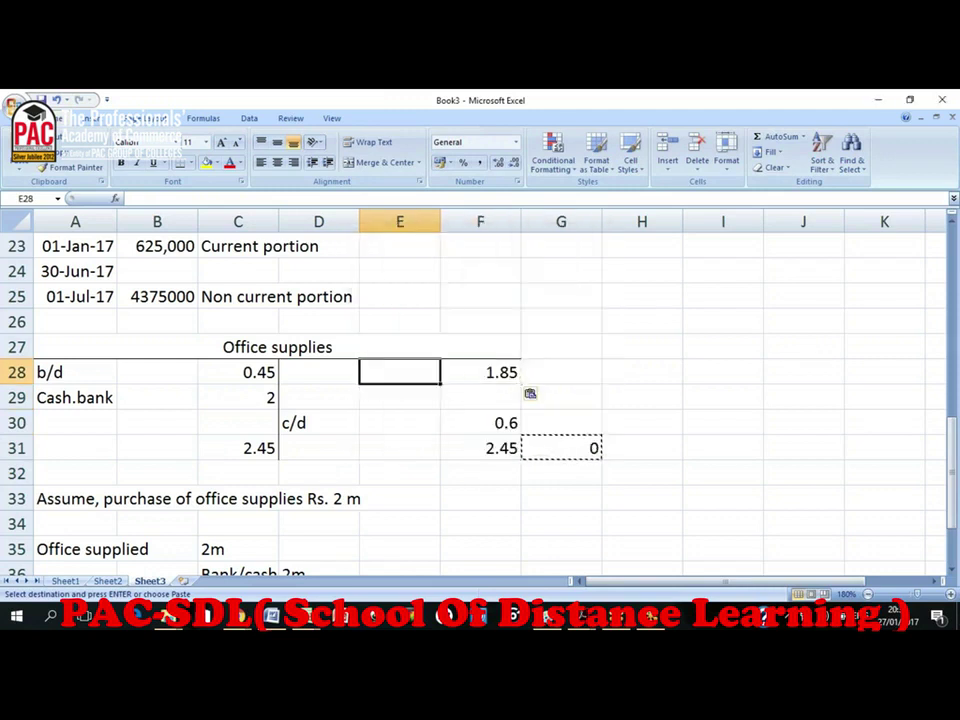
pyautogui.press('Left')
pyautogui.press('Left')
pyautogui.press('Down')
pyautogui.press('Down')
pyautogui.press('Down')
pyautogui.press('Up')
pyautogui.press('Up')
pyautogui.press('Up')
pyautogui.press('Escape')
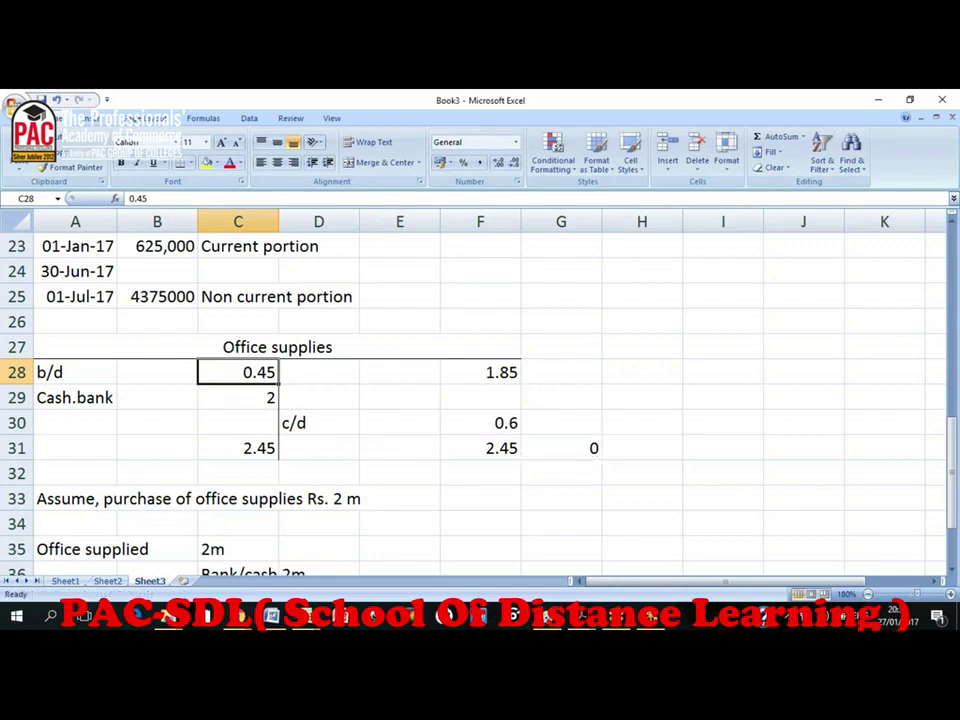
pyautogui.press('Down')
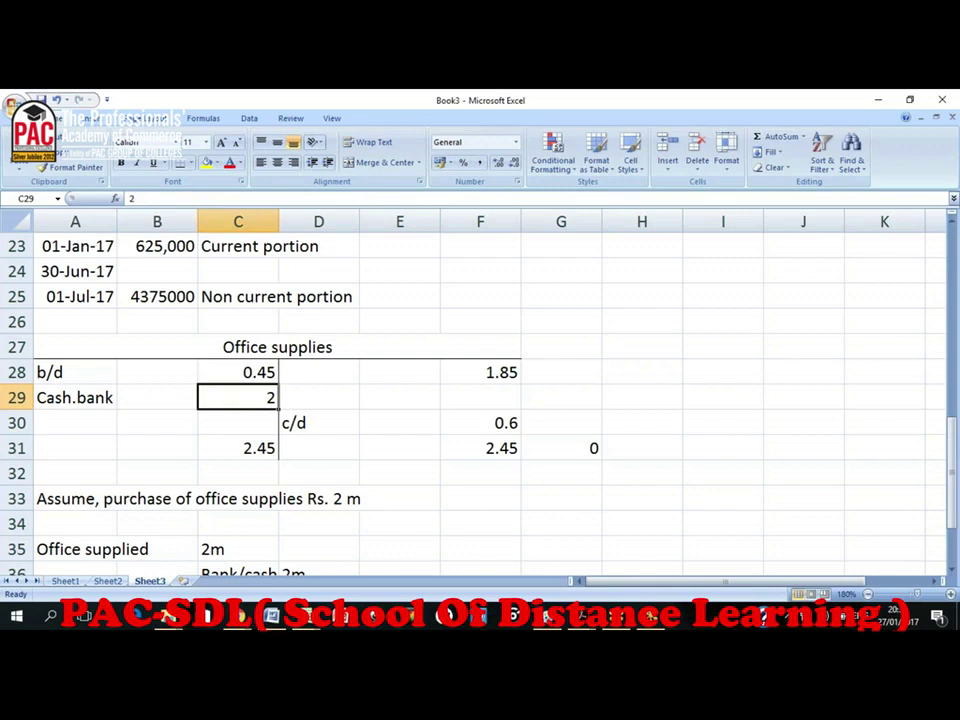
pyautogui.hotkey('ctrl', 'b')
# - Examine the c/d closing balance line in D30:F30 of the Office supplies account
pyautogui.click(400, 397)
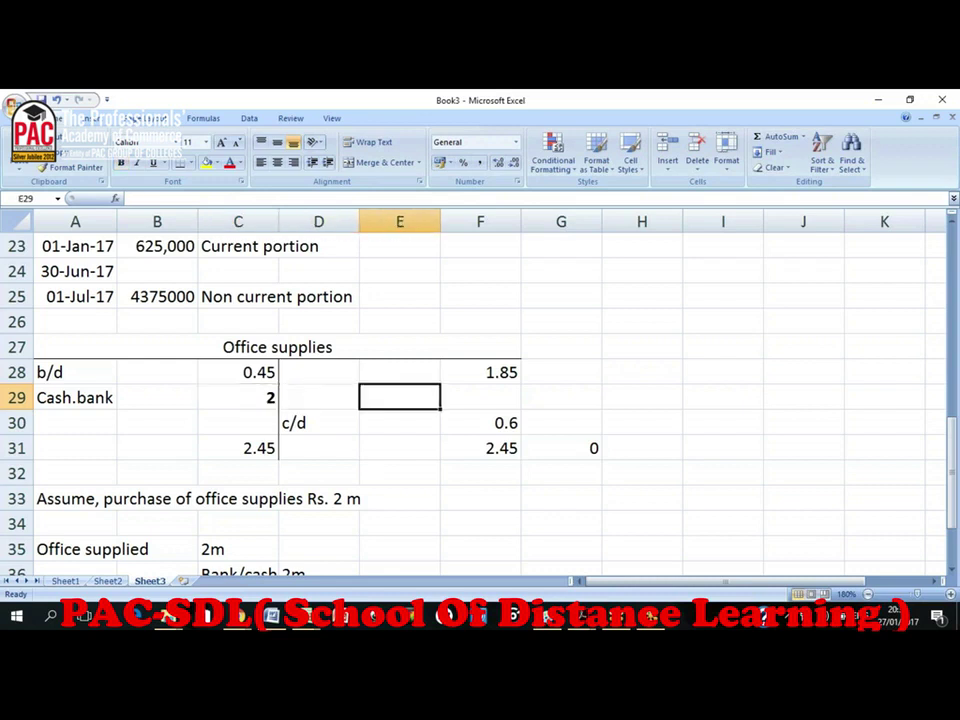
pyautogui.click(318, 422)
pyautogui.hotkey('shift', 'Right')
pyautogui.hotkey('shift', 'Right')
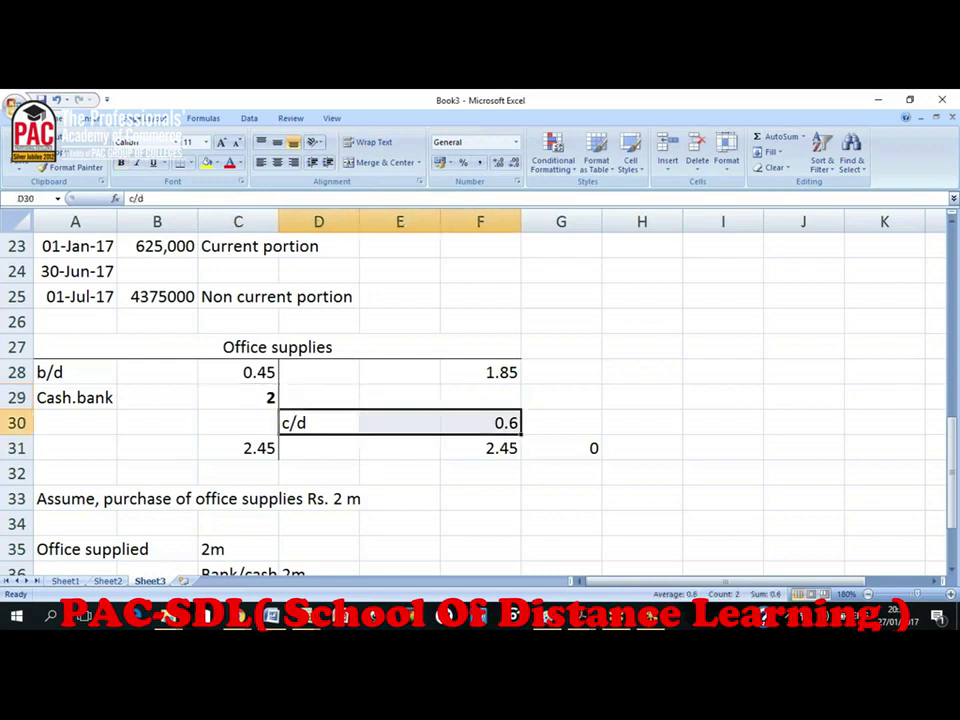
pyautogui.click(400, 422)
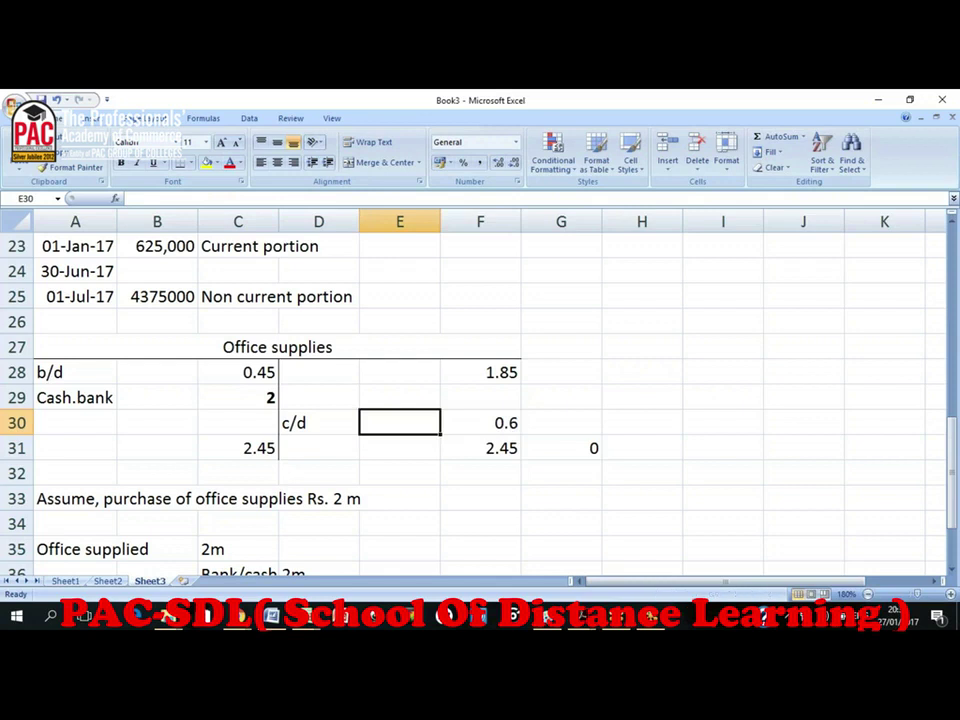
pyautogui.click(561, 422)
pyautogui.click(480, 422)
# - Label the balancing figure in F28 by entering "BF" beside it in G28
pyautogui.press('Up')
pyautogui.press('Up')
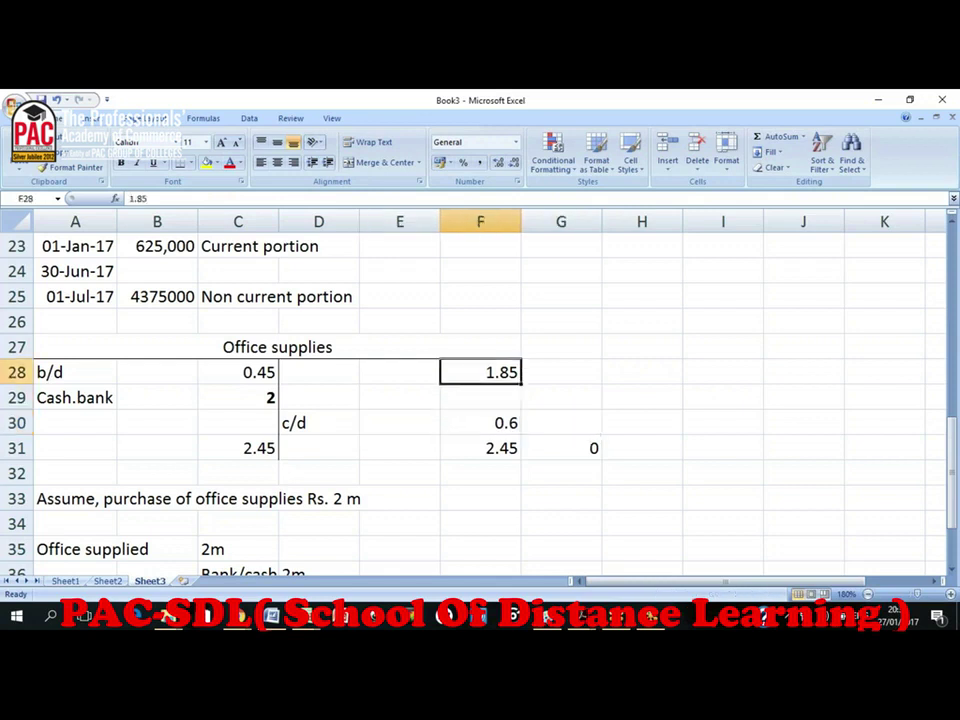
pyautogui.press('Right')
pyautogui.write('BF')
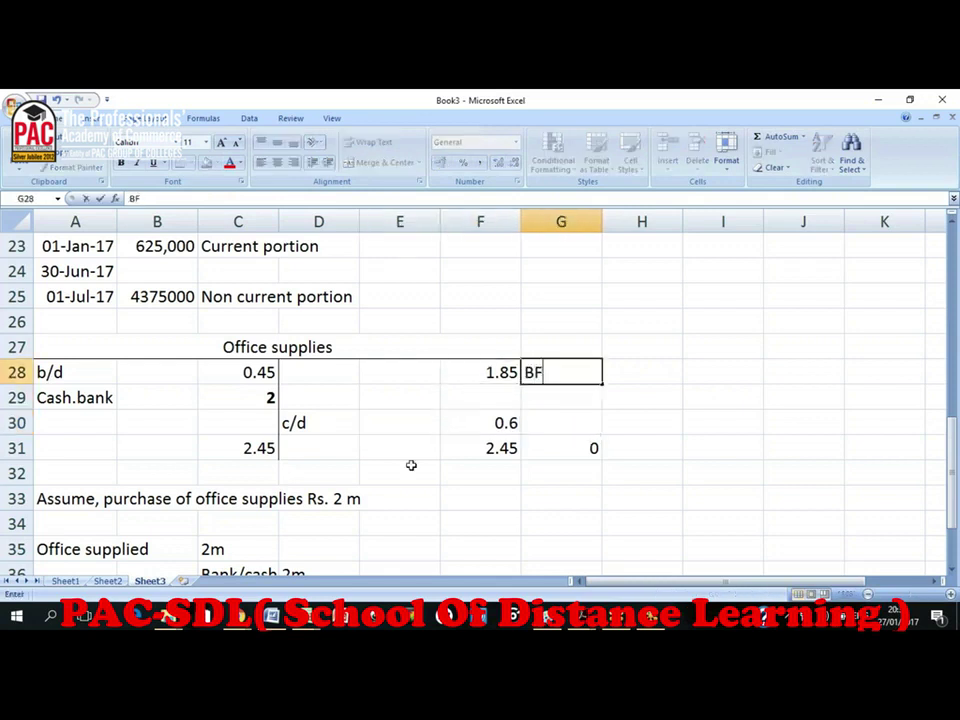
pyautogui.press('Return')
pyautogui.press('Up')
pyautogui.press('Left')
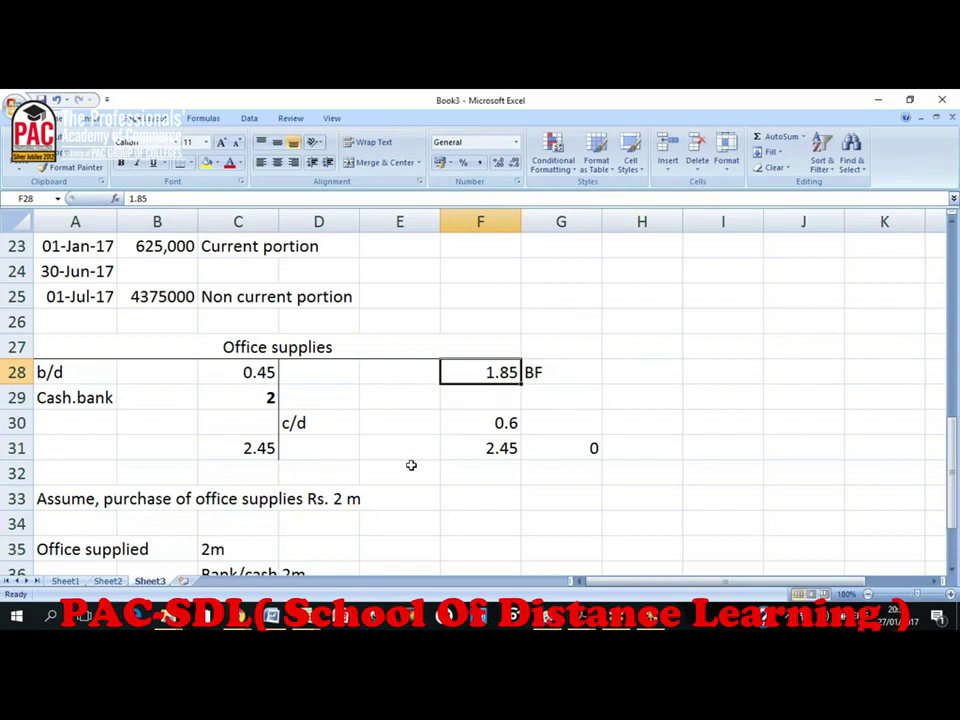
# - Label the credit side of the balancing figure by entering "SOCI" in D28
pyautogui.press('Left')
pyautogui.press('Left')
pyautogui.write('SOCI')
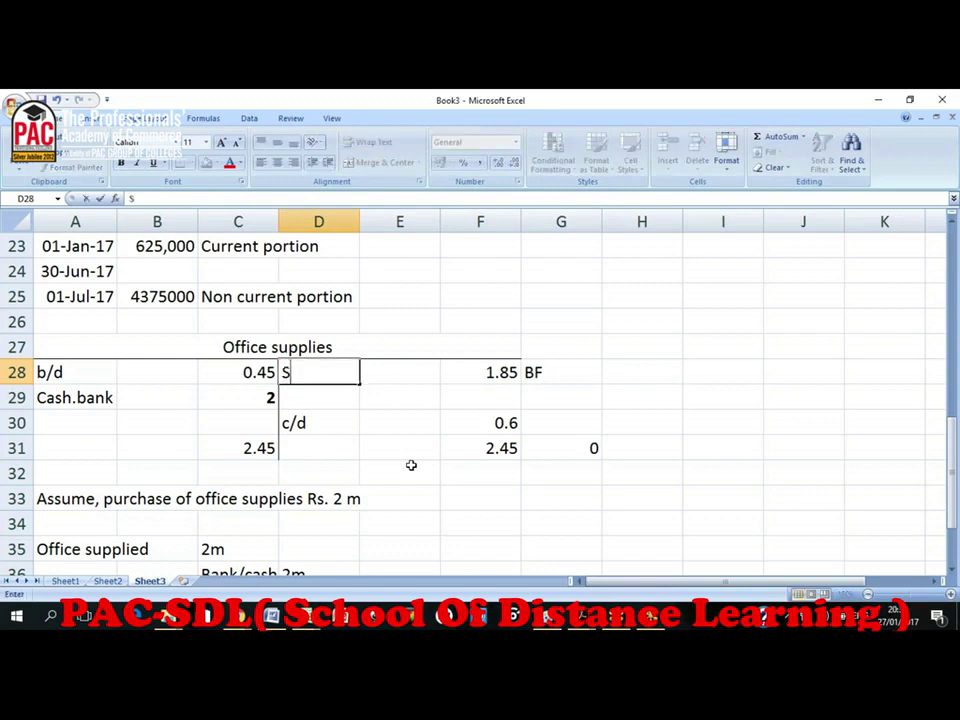
pyautogui.press('Return')
pyautogui.press('Right')
pyautogui.press('Up')
pyautogui.press('Right')
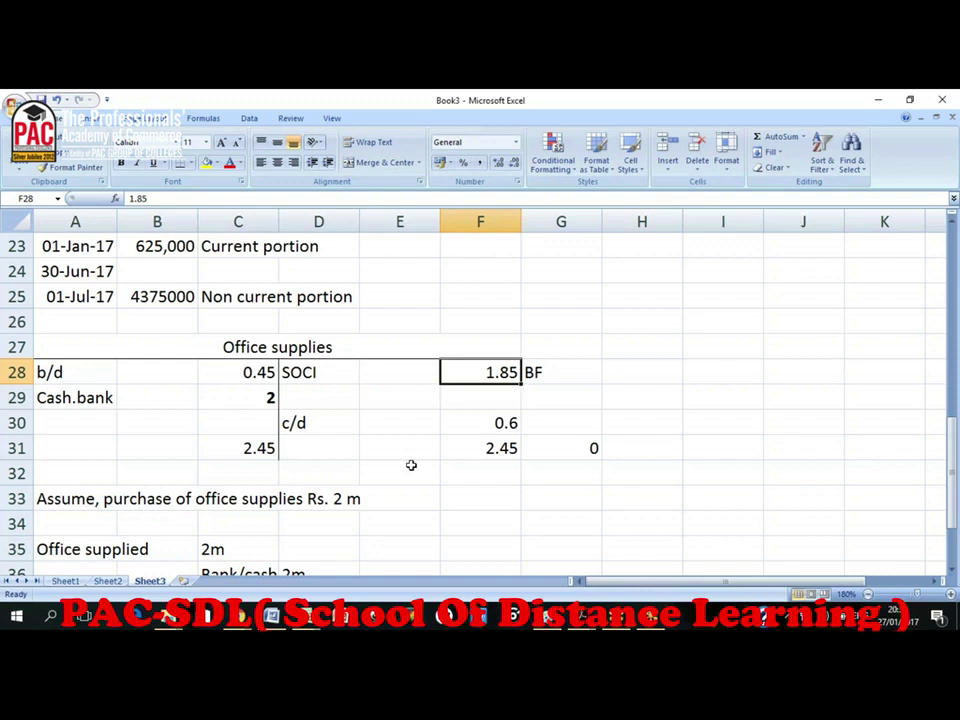
# - Examine the two office supplies purchase journal entries in rows 35 to 39
pyautogui.press('Down')
pyautogui.press('Down')
pyautogui.press('Down')
pyautogui.press('Down')
pyautogui.press('Down')
pyautogui.press('Down')
pyautogui.press('Down')
pyautogui.press('Down')
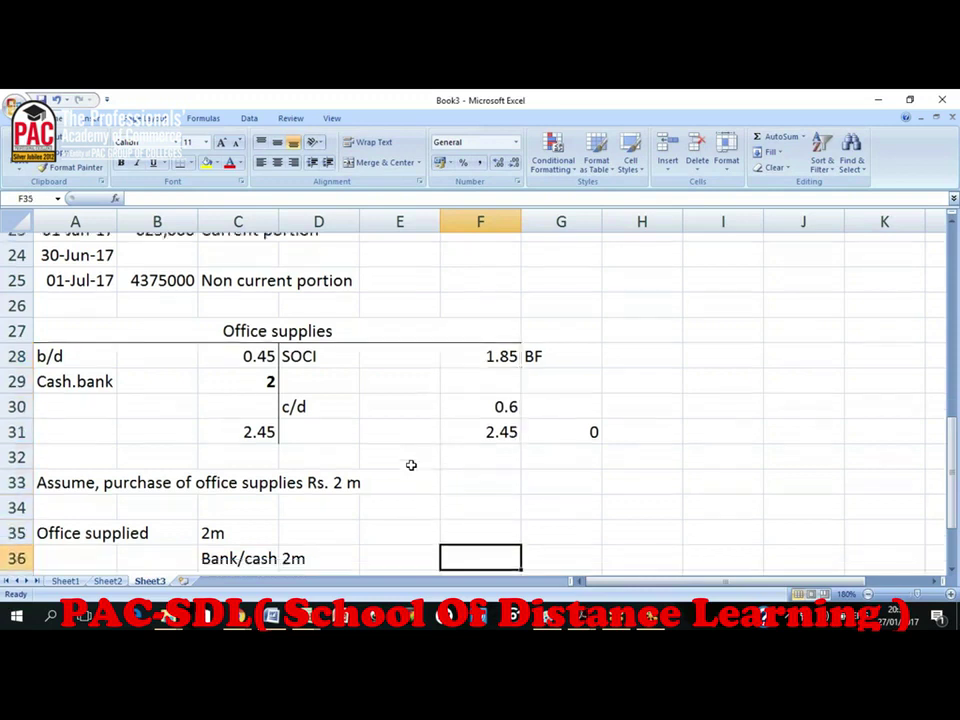
pyautogui.press('Down')
pyautogui.press('Down')
pyautogui.press('Down')
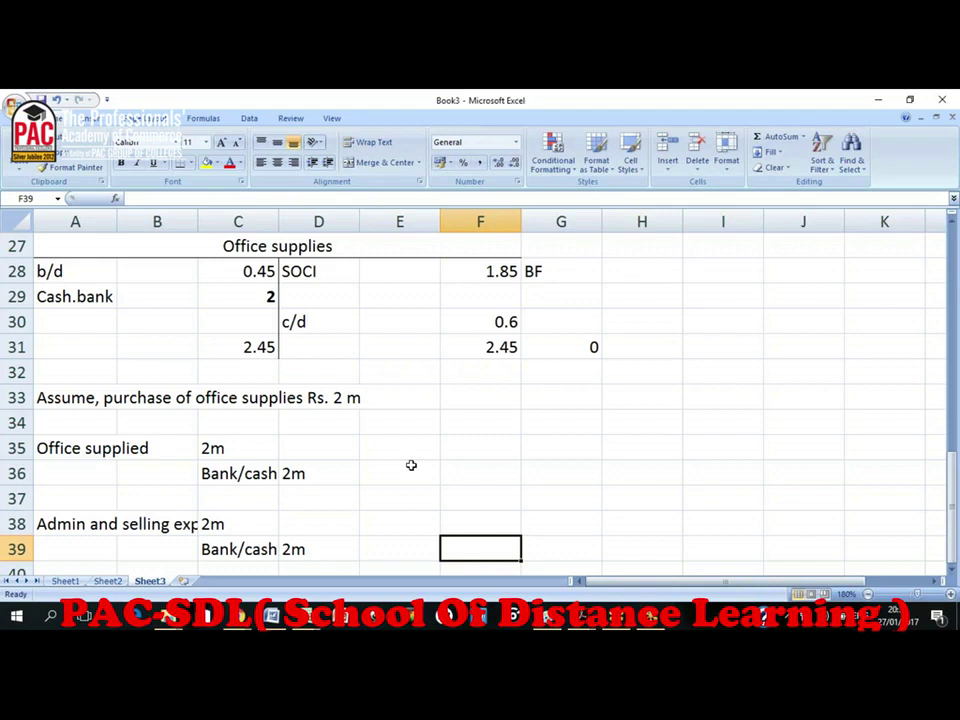
pyautogui.press('Left')
pyautogui.press('Left')
pyautogui.press('Left')
pyautogui.press('Left')
pyautogui.press('Left')
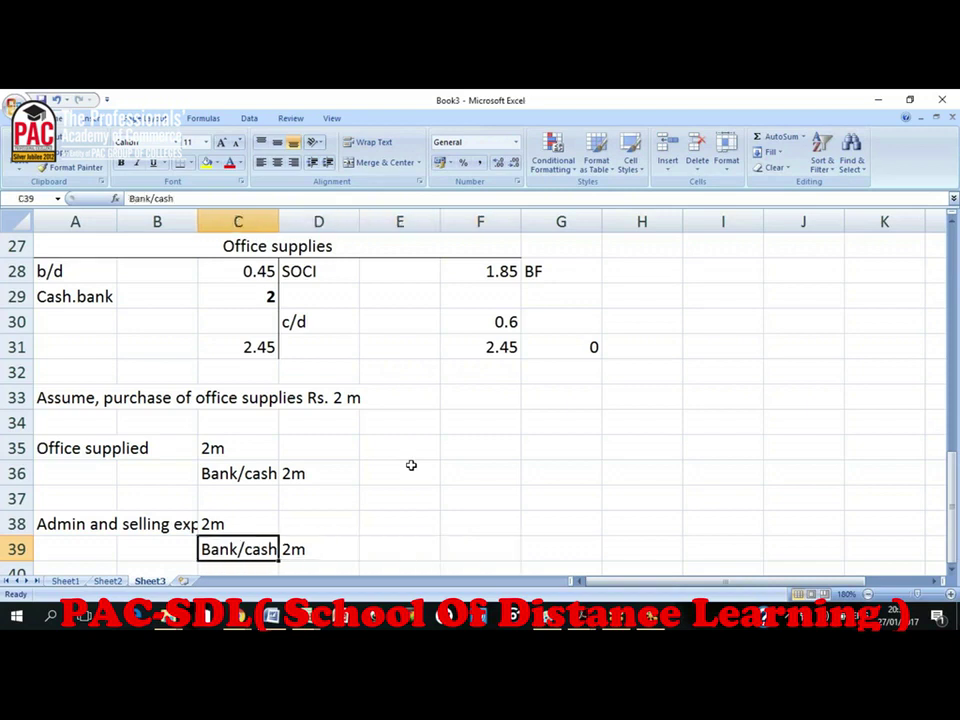
# - Examine the SOCI line and its balancing figure in row 28 of the Office supplies account
pyautogui.press('Up')
pyautogui.press('Up')
pyautogui.press('Up')
pyautogui.press('Up')
pyautogui.press('Up')
pyautogui.press('Up')
pyautogui.press('Up')
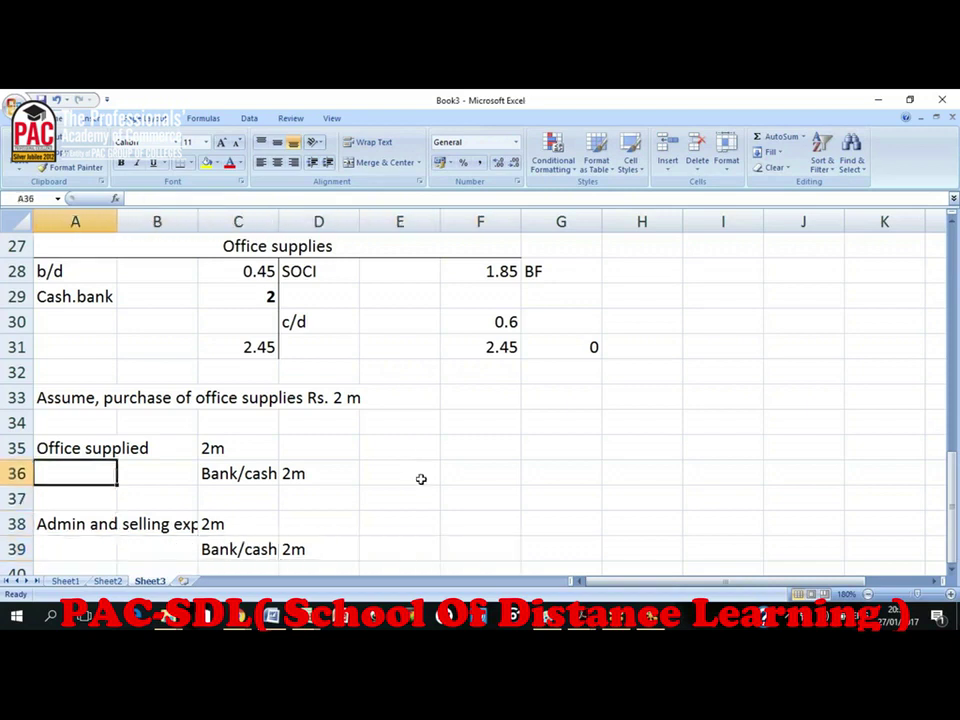
pyautogui.press('Right')
pyautogui.press('Right')
pyautogui.press('Right')
pyautogui.press('Up')
pyautogui.press('Up')
pyautogui.press('Up')
pyautogui.press('Up')
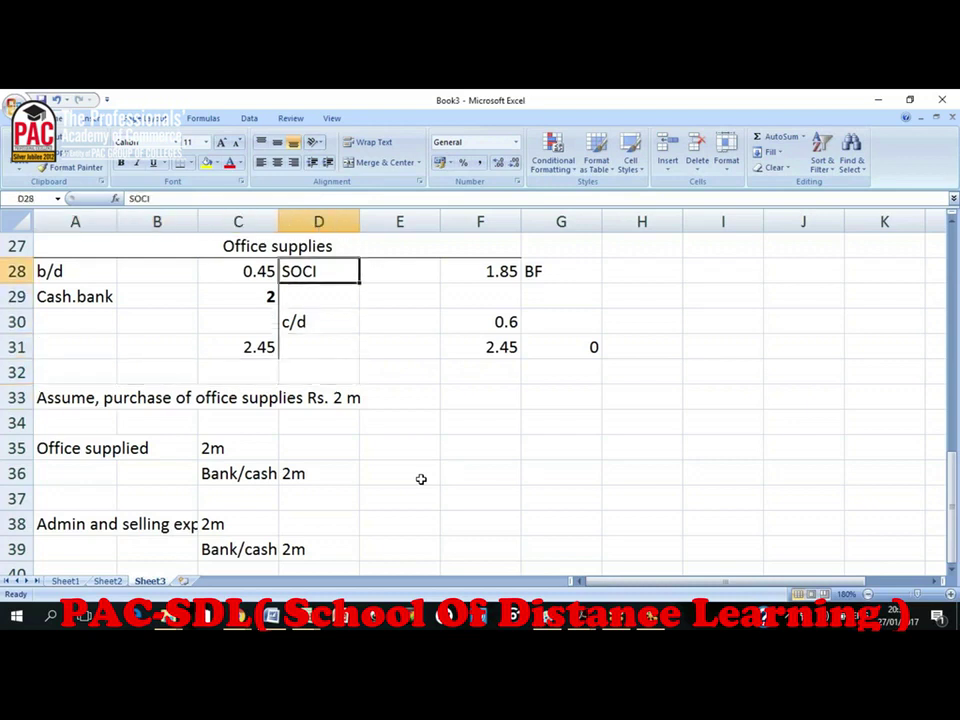
pyautogui.press('Right')
pyautogui.press('Right')
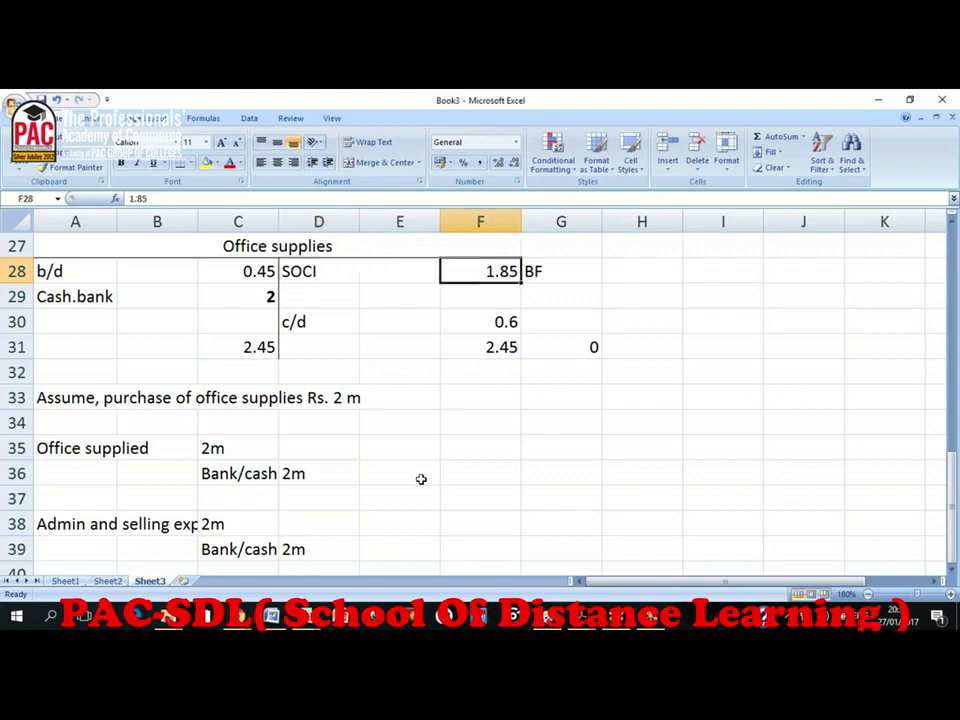
# - Examine the admin and selling expense purchase entry in rows 38 and 39
pyautogui.press('Down')
pyautogui.press('Down')
pyautogui.press('Down')
pyautogui.press('Down')
pyautogui.press('Down')
pyautogui.press('Down')
pyautogui.press('Down')
pyautogui.press('Down')
pyautogui.press('Down')
pyautogui.press('Down')
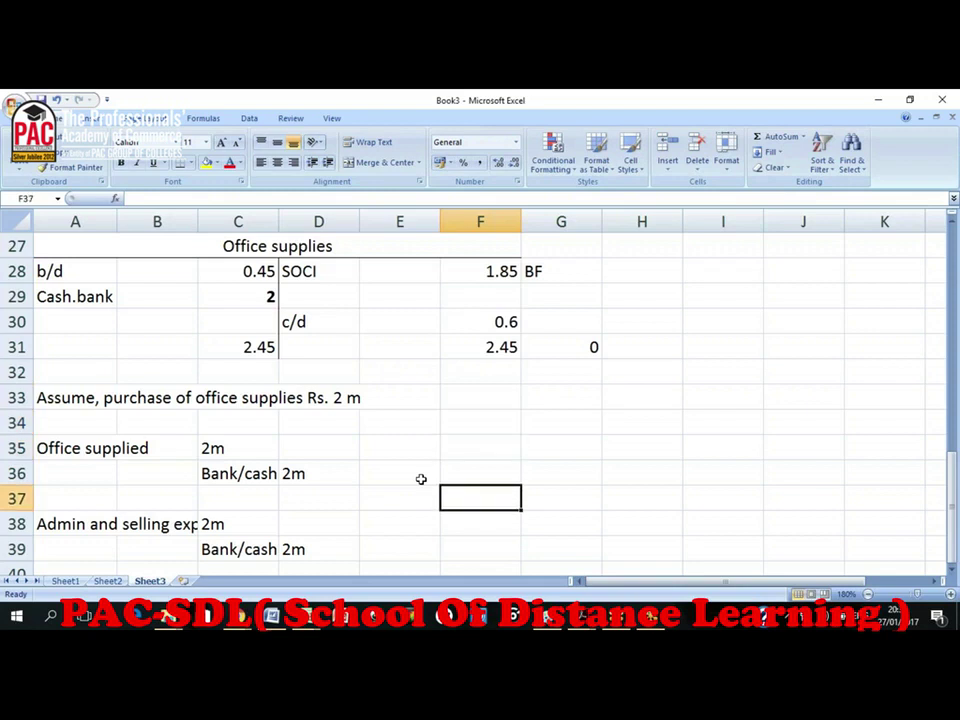
pyautogui.press('Left')
pyautogui.press('Left')
pyautogui.press('Left')
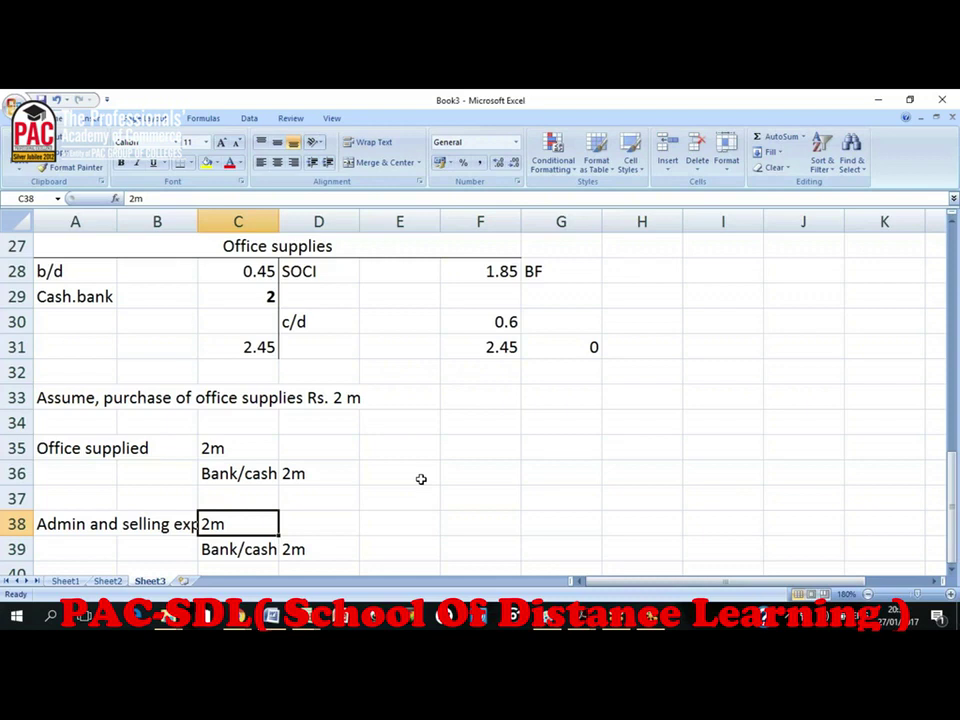
pyautogui.press('Down')
pyautogui.press('Down')
pyautogui.press('Down')
pyautogui.press('Up')
pyautogui.press('Up')
pyautogui.press('Up')
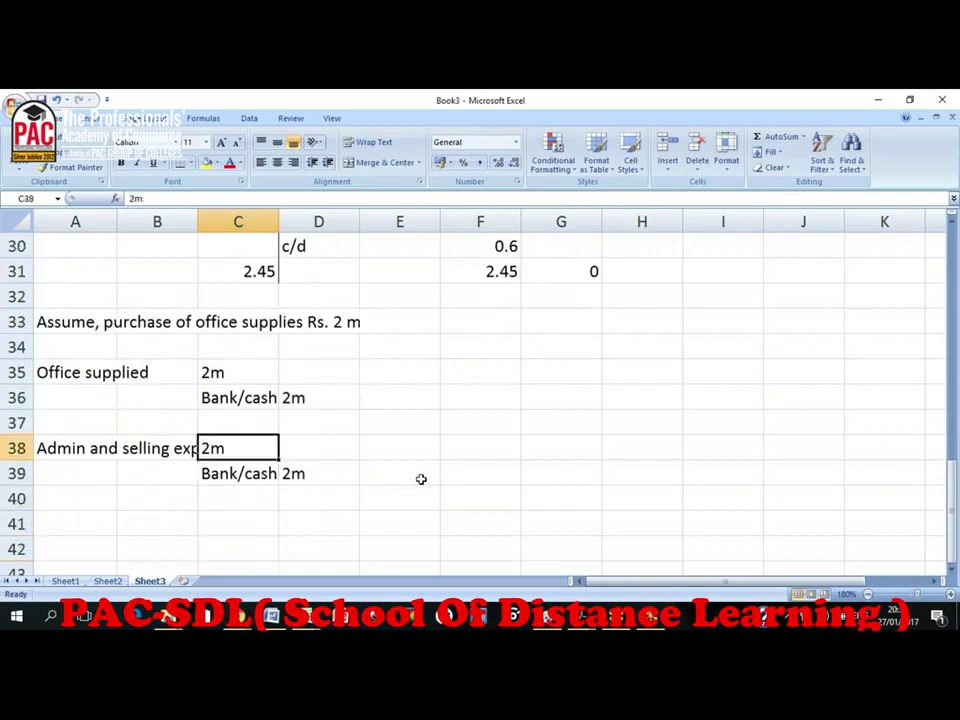
# - Enter the heading "Incorrect:" in A37 above the admin and selling expense entry
pyautogui.press('Up')
pyautogui.press('Left')
pyautogui.press('Left')
pyautogui.write('Incor')
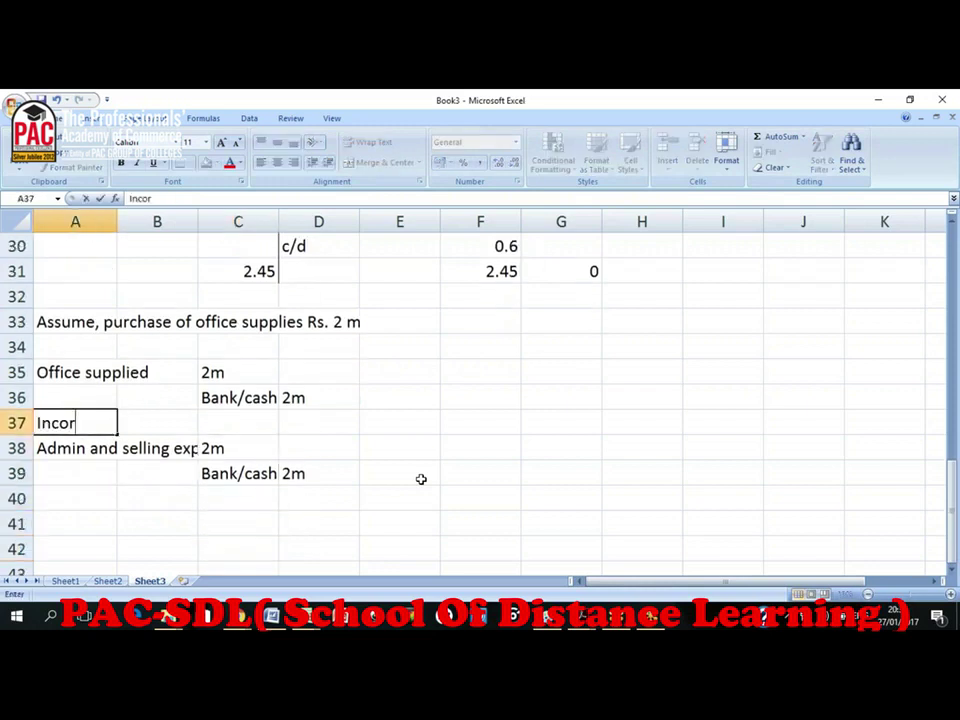
pyautogui.write('rect:')
pyautogui.press('Return')
# - Append "-SOCI" to the "Admin and selling exp" label in A38
pyautogui.press('Up')
pyautogui.press('Down')
pyautogui.hotkey('shift', 'Right')
pyautogui.hotkey('shift', 'Right')
pyautogui.hotkey('shift', 'Left')
pyautogui.hotkey('shift', 'Left')
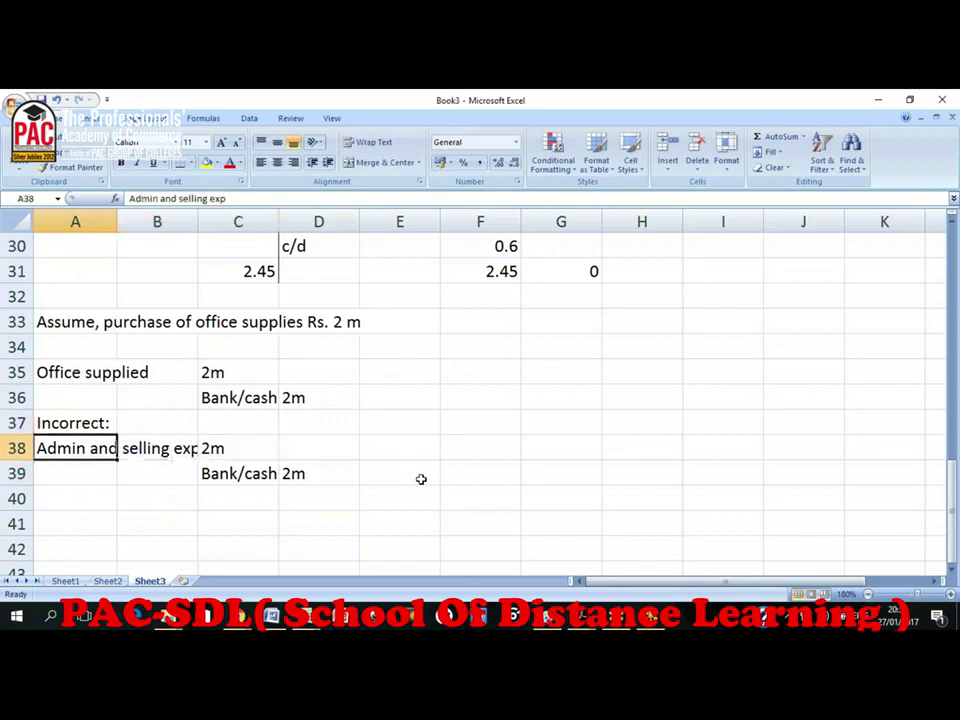
pyautogui.press('F2')
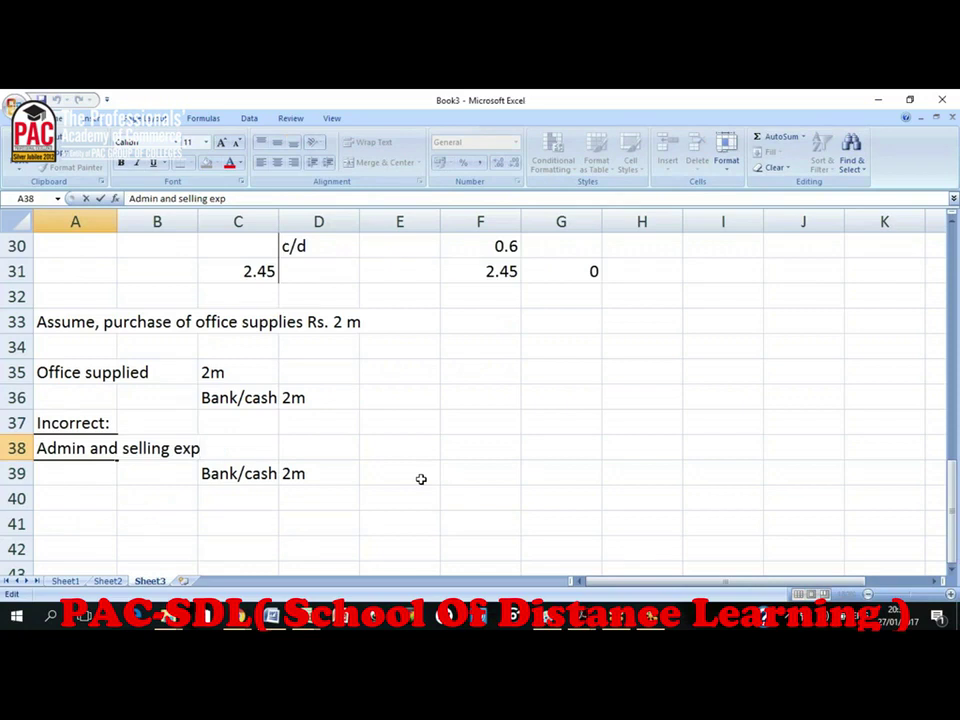
pyautogui.write('-SOCI')
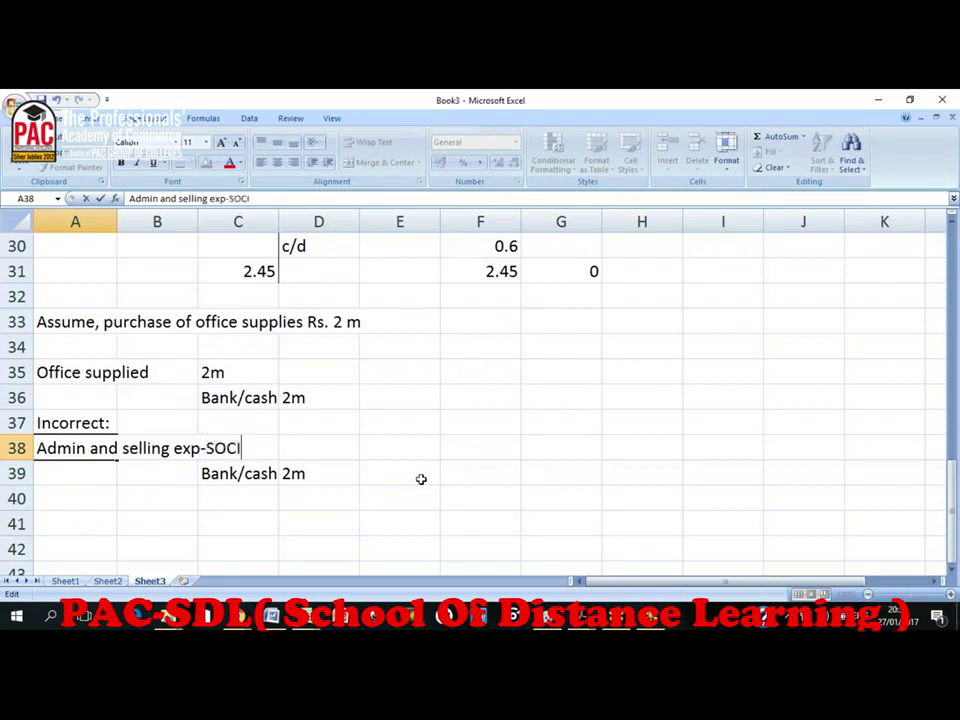
pyautogui.press('Return')
# - Make the SOCI balancing figure in F28 bold
pyautogui.press('Up')
pyautogui.press('Right')
pyautogui.press('Right')
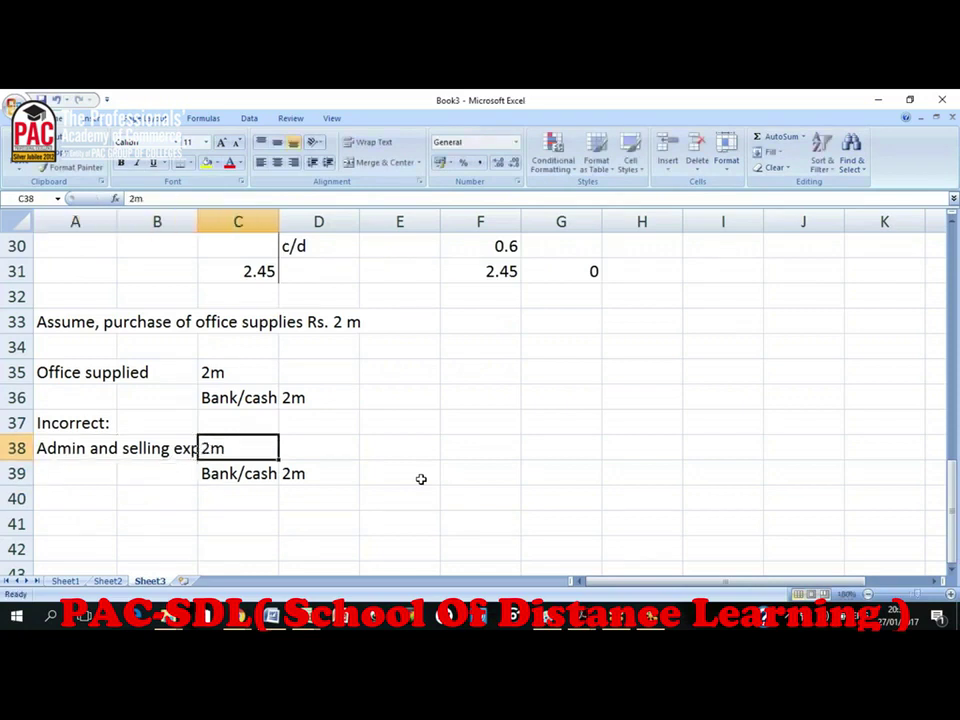
pyautogui.press('Right')
pyautogui.press('Right')
pyautogui.press('Right')
pyautogui.press('Up')
pyautogui.press('Up')
pyautogui.press('Up')
pyautogui.press('Up')
pyautogui.press('Up')
pyautogui.press('Up')
pyautogui.press('Up')
pyautogui.press('Up')
pyautogui.press('Up')
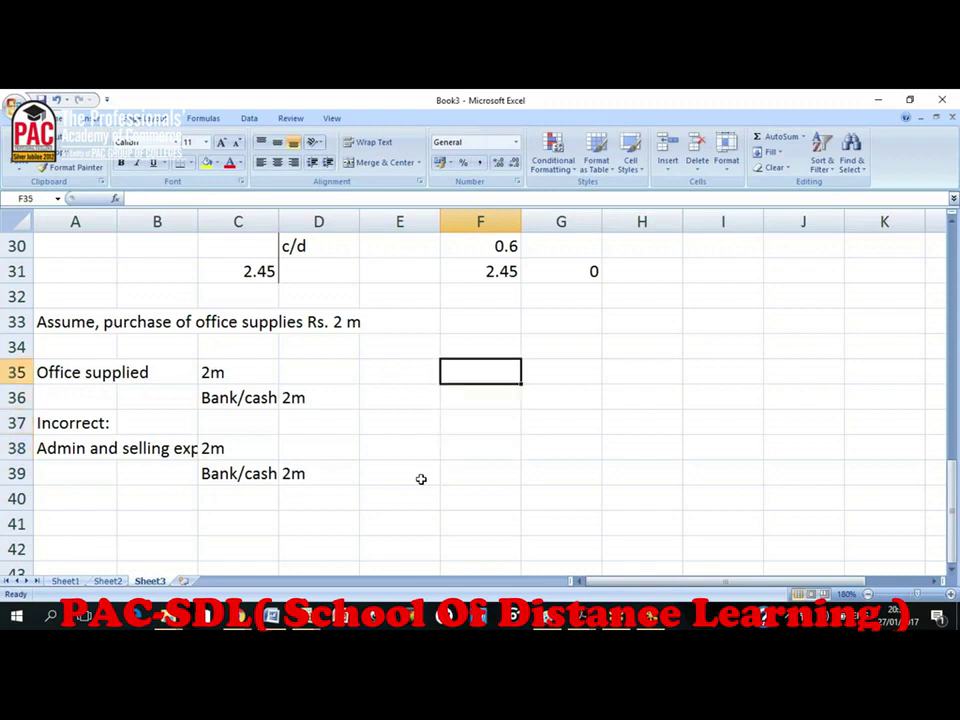
pyautogui.press('Up')
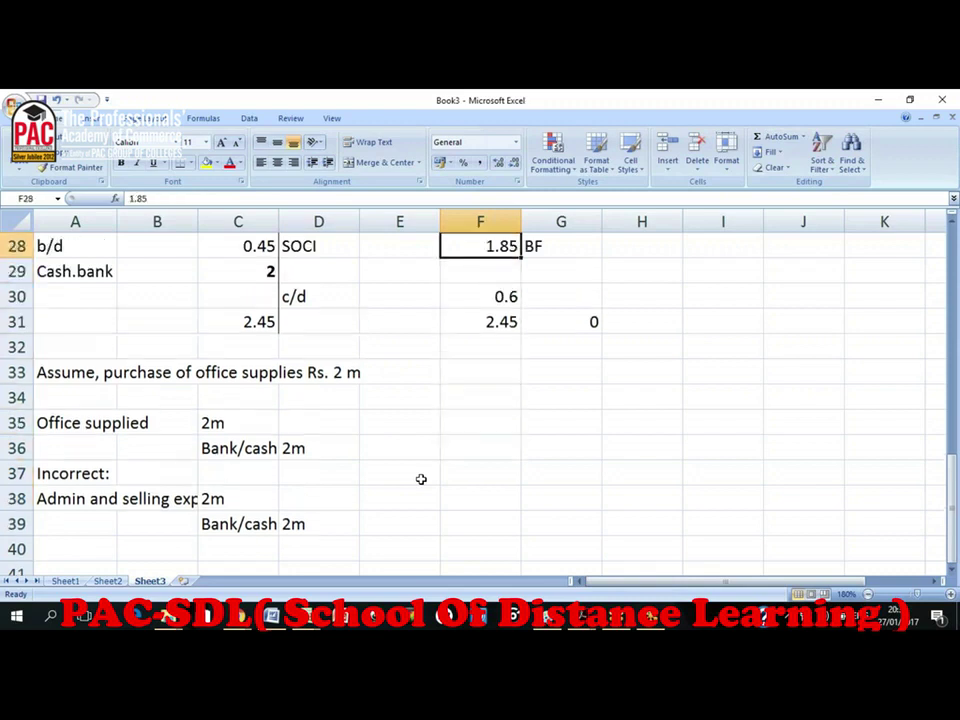
pyautogui.hotkey('ctrl', 'b')
# - Check the amount charged to admin and selling expenses in C38 against the bold balancing figure
pyautogui.press('Down')
pyautogui.press('Down')
pyautogui.press('Down')
pyautogui.press('Down')
pyautogui.press('Down')
pyautogui.press('Down')
pyautogui.press('Down')
pyautogui.press('Down')
pyautogui.press('Down')
pyautogui.press('Down')
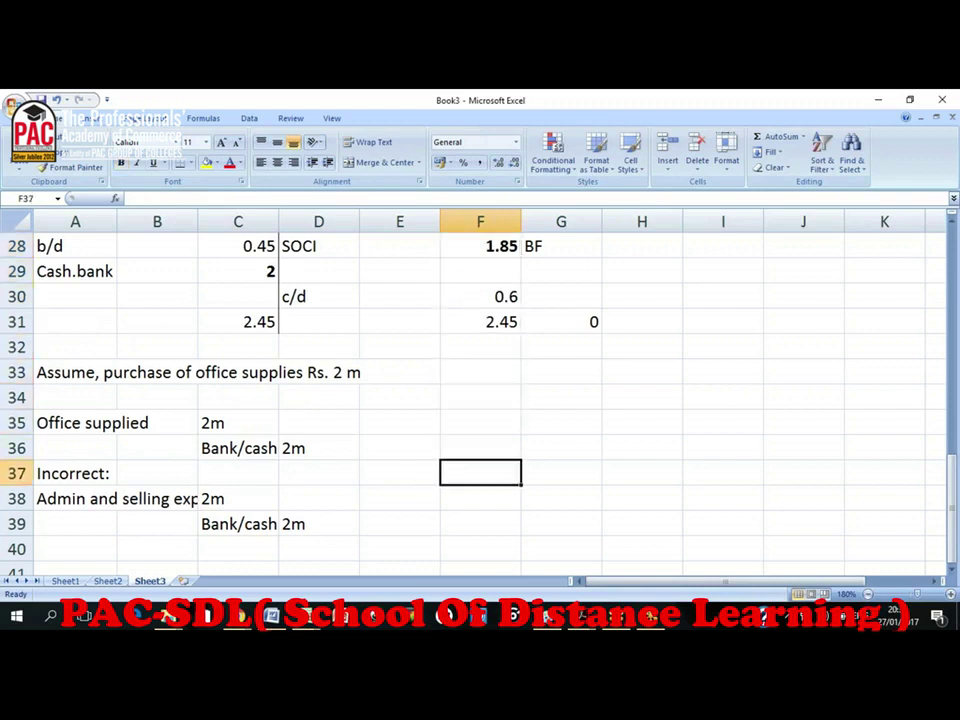
pyautogui.press('Left')
pyautogui.press('Left')
pyautogui.click(238, 498)
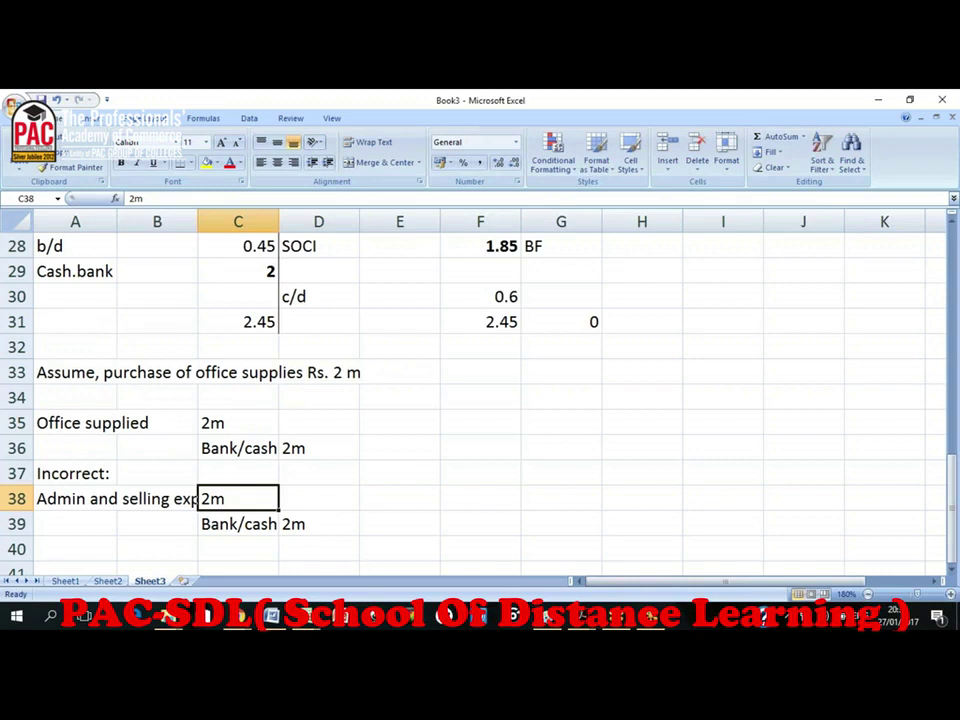
# - Review the opening balance in C28 and the Cash.bank purchase in C29 of the Office supplies account
pyautogui.press('Up')
pyautogui.press('Up')
pyautogui.press('Up')
pyautogui.press('Up')
pyautogui.press('Up')
pyautogui.press('Up')
pyautogui.press('Up')
pyautogui.press('Up')
pyautogui.press('Up')
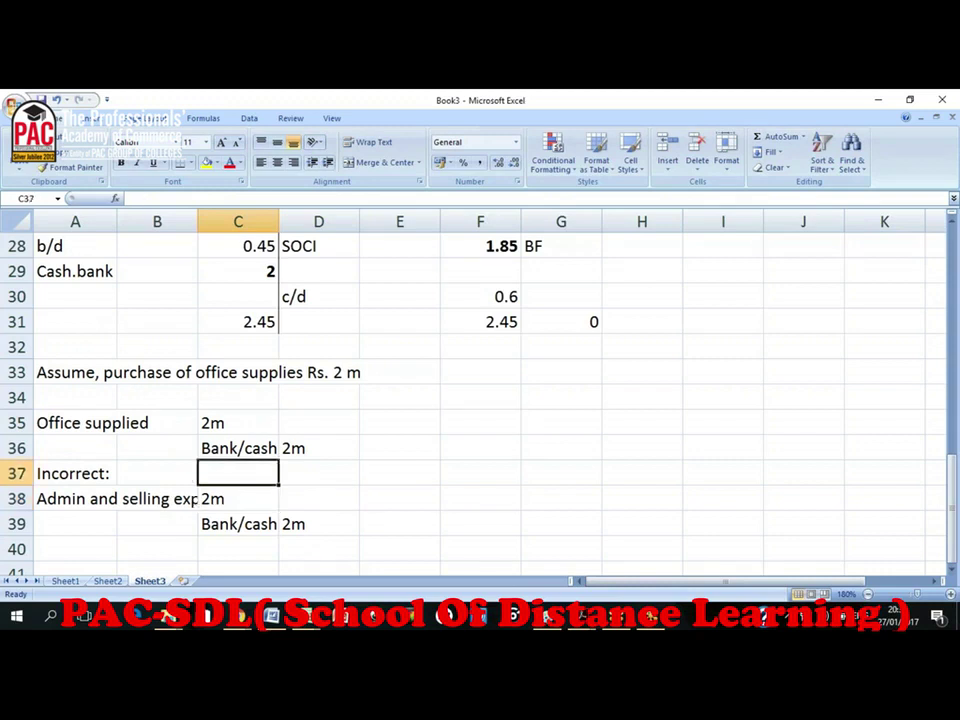
pyautogui.press('Up')
pyautogui.press('Up')
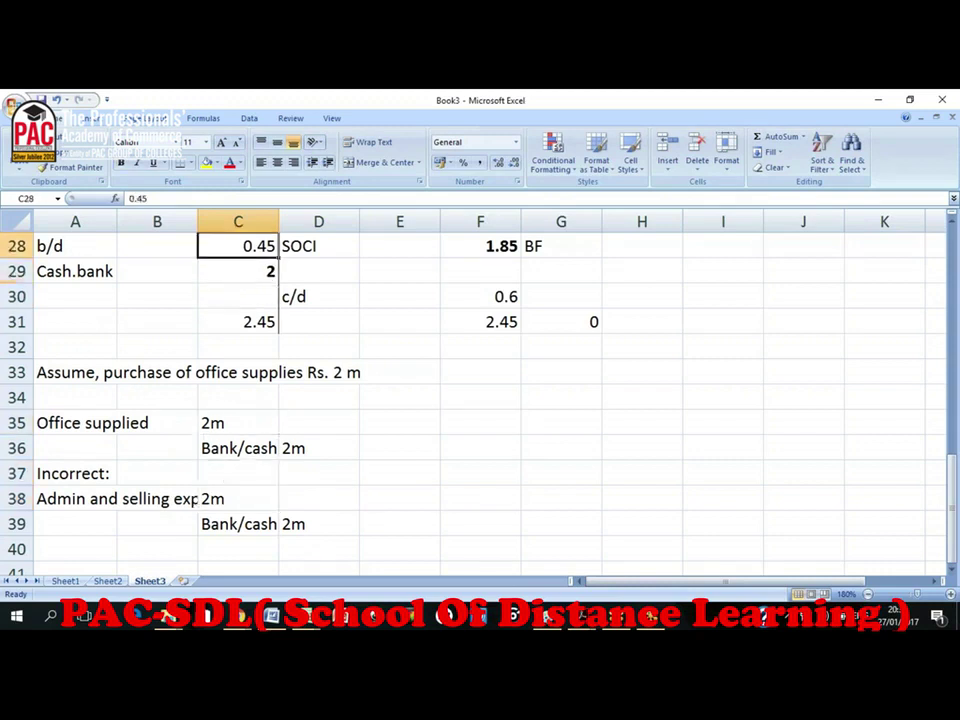
pyautogui.press('Down')
pyautogui.press('Down')
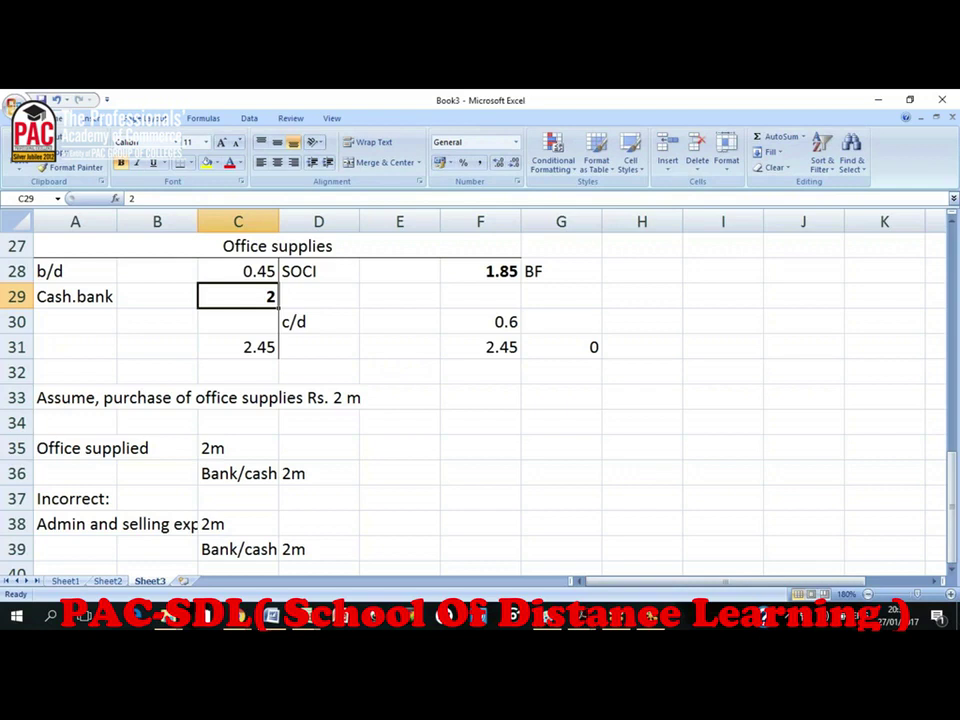
# - Make the "Incorrect:" heading in A37 bold and underlined
pyautogui.press('Down')
pyautogui.press('Down')
pyautogui.press('Down')
pyautogui.press('Down')
pyautogui.press('Down')
pyautogui.press('Down')
pyautogui.press('Down')
pyautogui.press('Down')
pyautogui.press('Down')
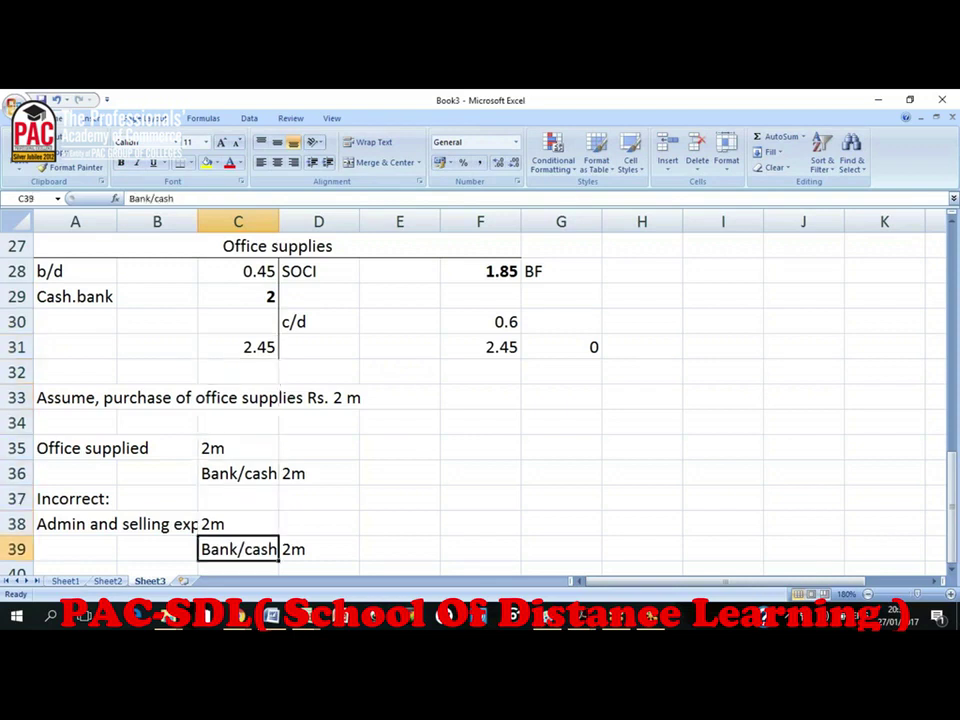
pyautogui.press('Down')
pyautogui.press('Left')
pyautogui.press('Left')
pyautogui.press('Up')
pyautogui.press('Up')
pyautogui.hotkey('ctrl', 'b')
pyautogui.hotkey('ctrl', 'u')
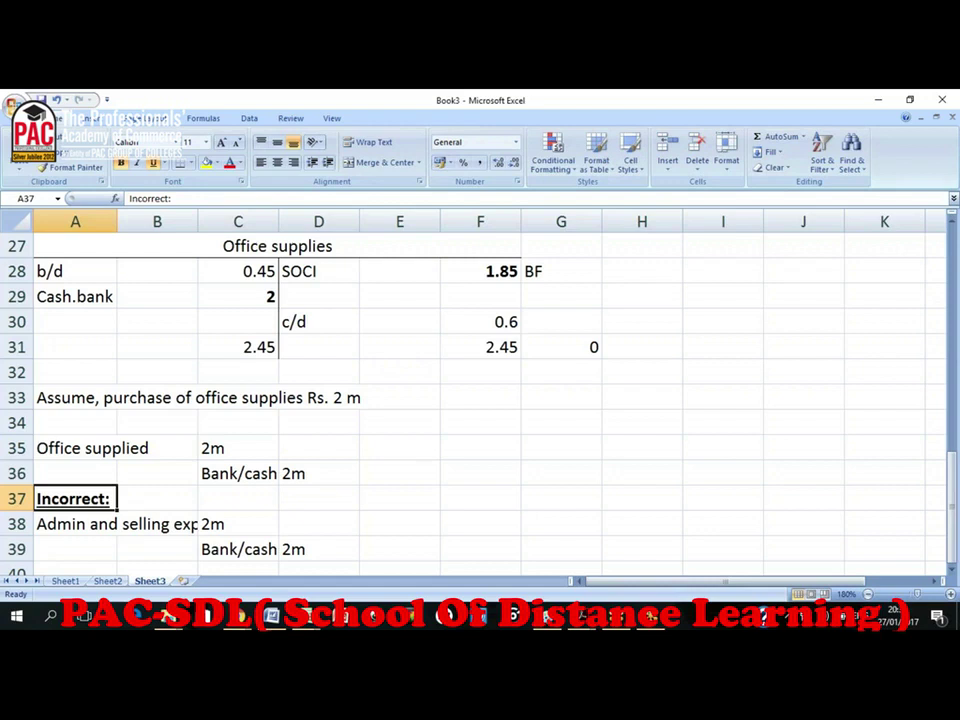
# - Change both amounts of the incorrect journal entry, C38 for admin and selling expenses and D39 for Bank/cash, to 10m
pyautogui.click(75, 524)
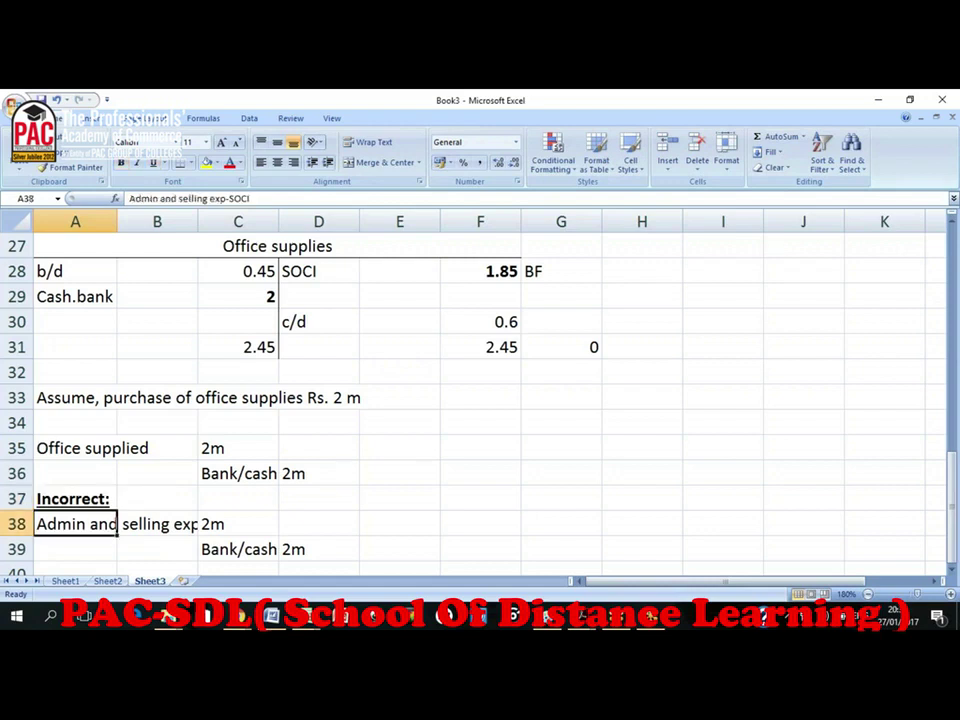
pyautogui.press('Right')
pyautogui.press('Right')
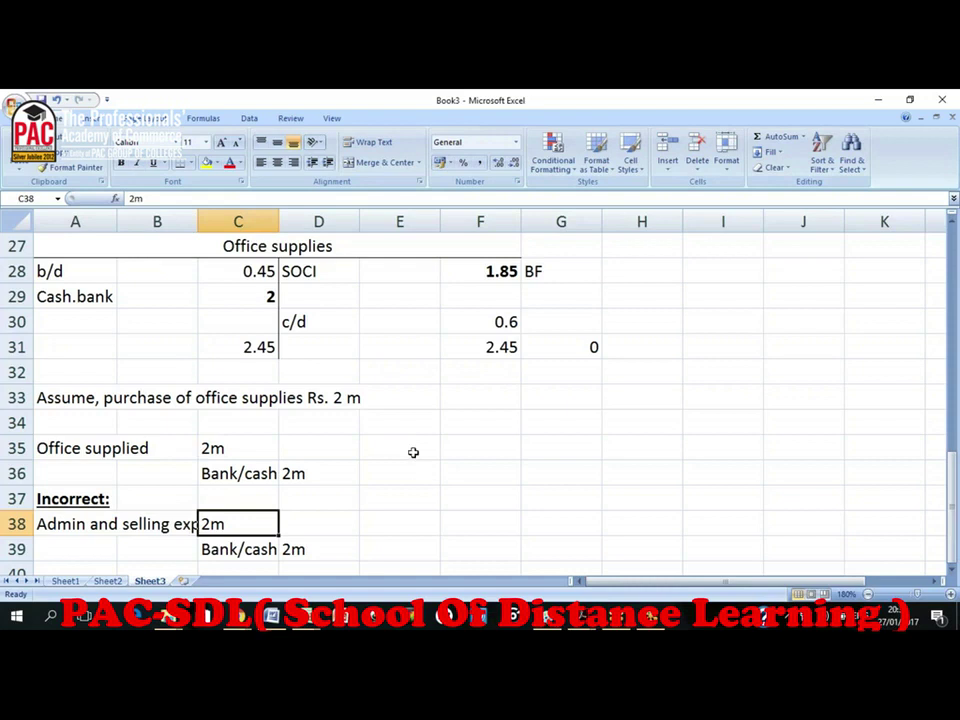
pyautogui.write('10m')
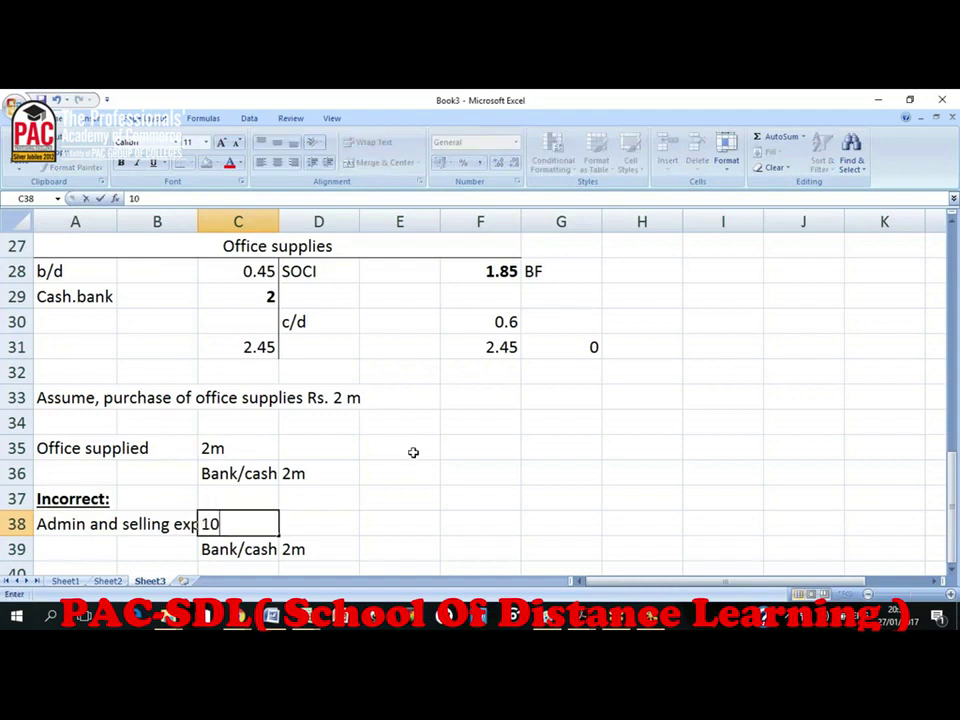
pyautogui.press('Return')
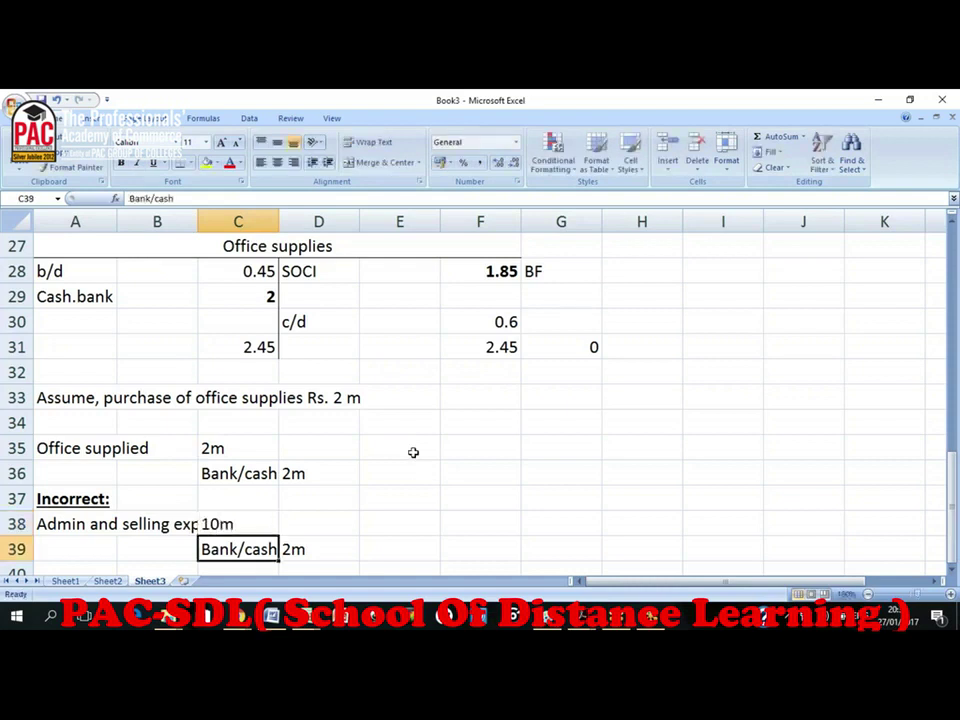
pyautogui.press('Right')
pyautogui.write('10m')
pyautogui.press('Return')
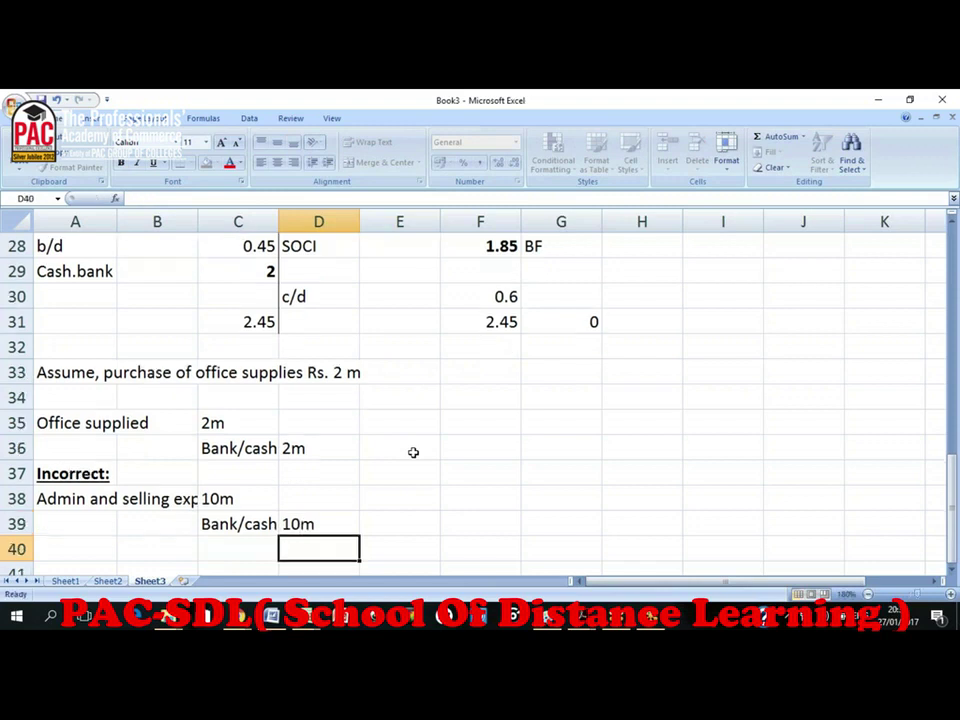
# - Set the Cash.bank purchase amount in C29 of the Office supplies account to 10
pyautogui.press('Up')
pyautogui.press('Up')
pyautogui.press('Up')
pyautogui.press('Up')
pyautogui.press('Up')
pyautogui.press('Up')
pyautogui.press('Up')
pyautogui.press('Up')
pyautogui.press('Up')
pyautogui.press('Up')
pyautogui.press('Up')
pyautogui.press('Up')
pyautogui.press('Up')
pyautogui.press('Up')
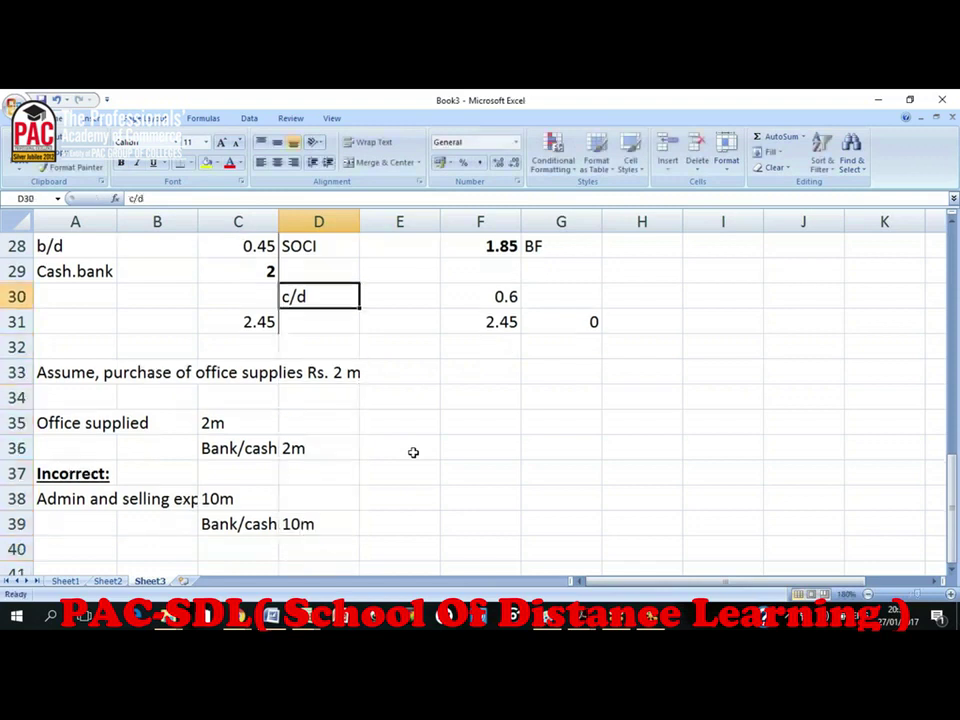
pyautogui.press('Down')
pyautogui.press('Down')
pyautogui.press('Down')
pyautogui.press('Left')
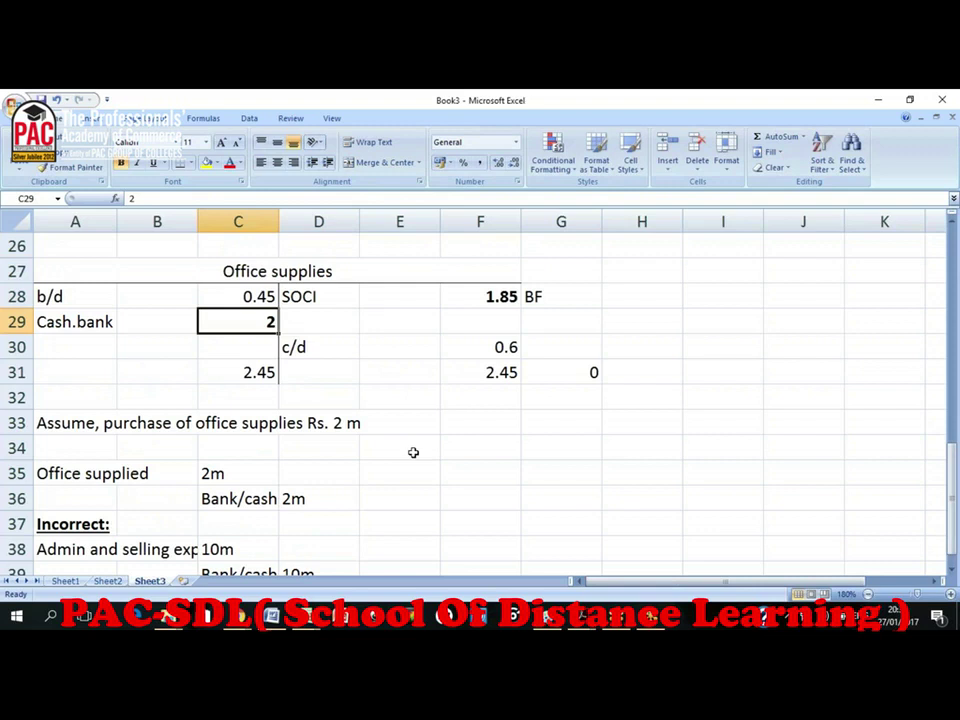
pyautogui.write('10')
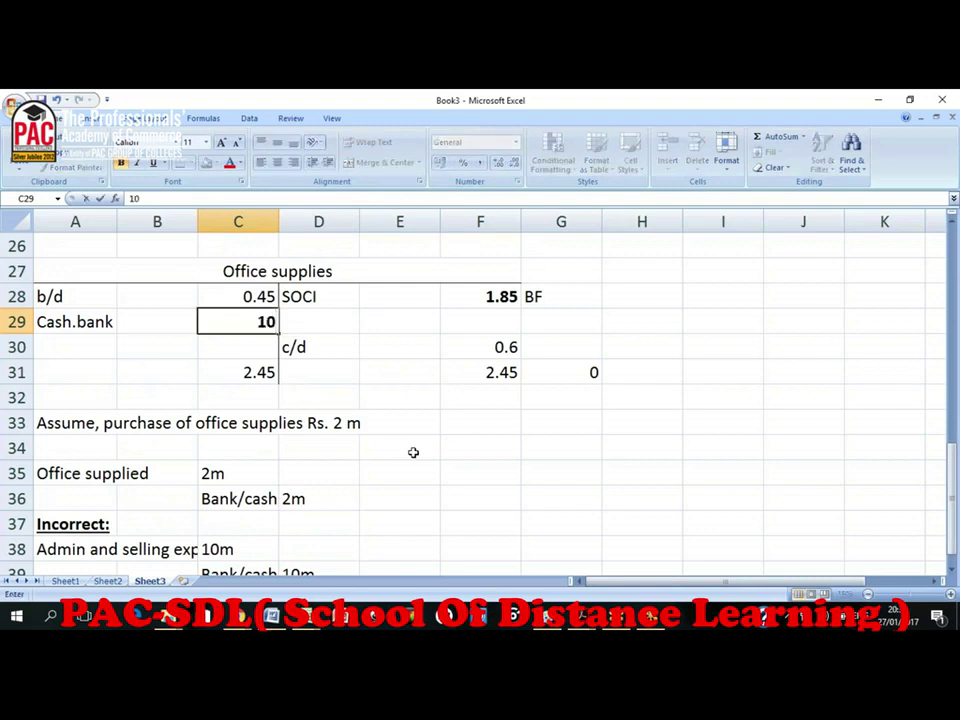
pyautogui.press('Return')
# - Check the debit entries C28:C29 and the difference in G31, and clear the SOCI amount in F28
pyautogui.press('Up')
pyautogui.hotkey('shift', 'Up')
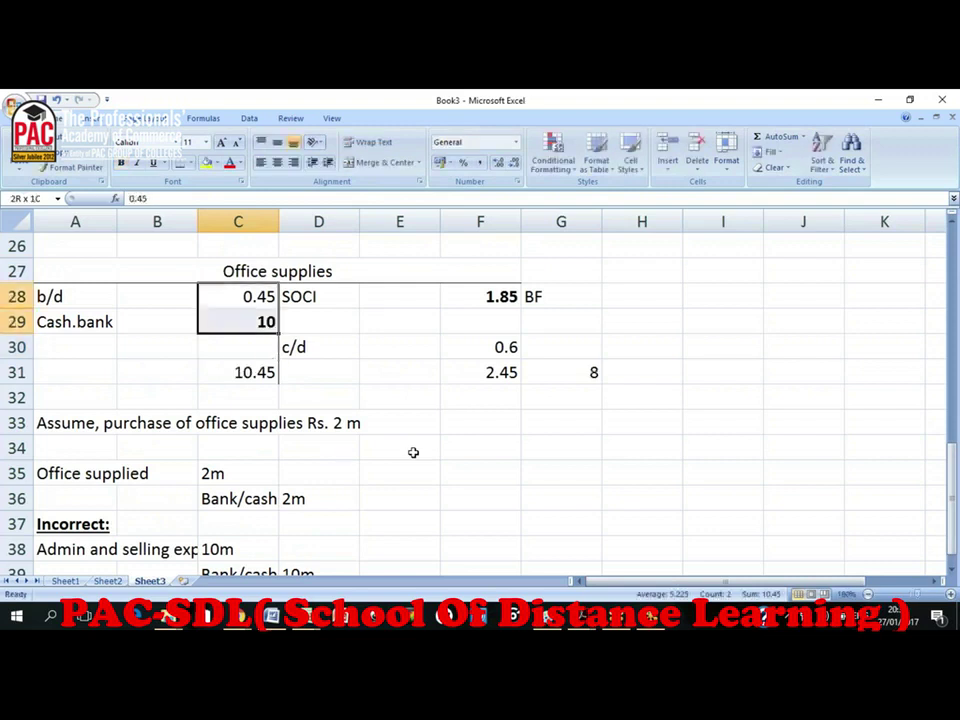
pyautogui.press('Right')
pyautogui.press('Right')
pyautogui.press('Right')
pyautogui.press('Down')
pyautogui.press('Down')
pyautogui.press('Right')
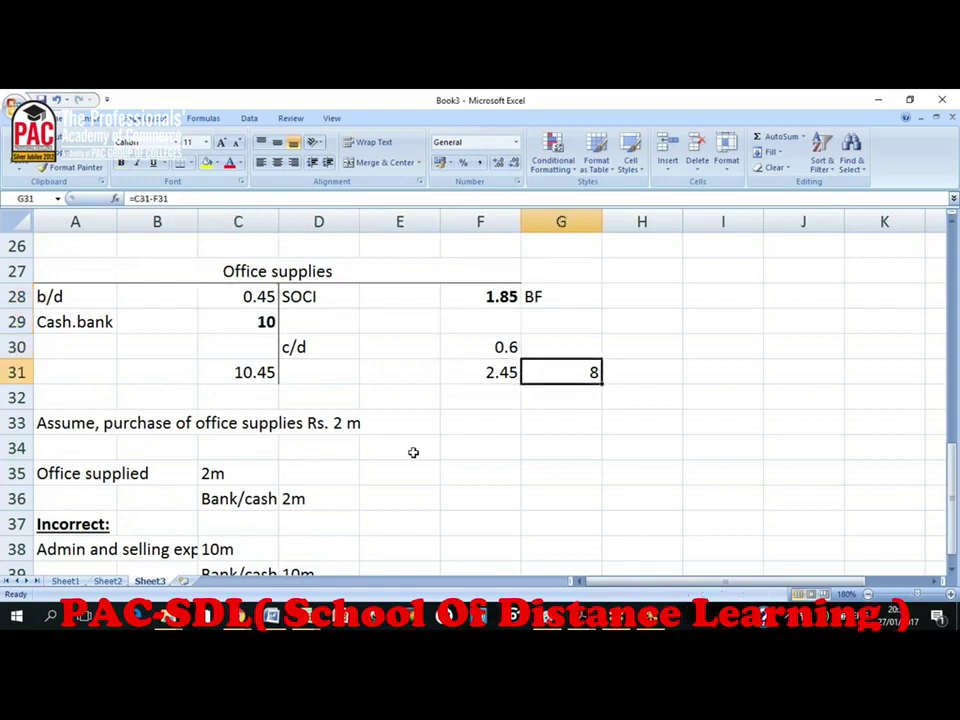
pyautogui.press('Left')
pyautogui.press('Up')
pyautogui.press('Up')
pyautogui.press('Up')
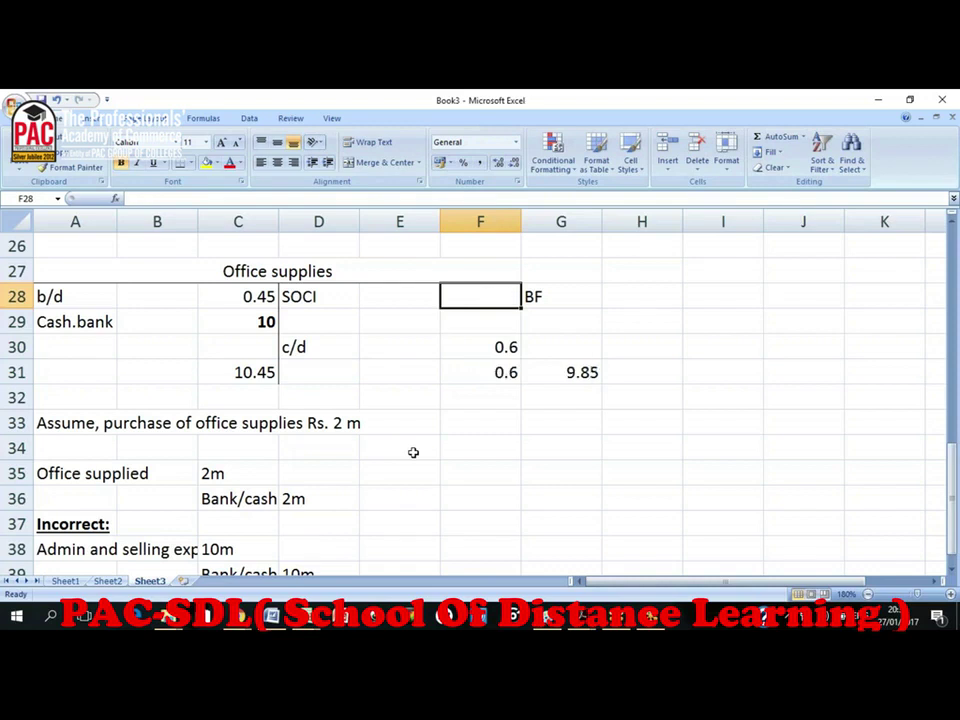
# - Copy the difference in G31 and paste it as a value into F28 as the SOCI balancing figure
pyautogui.press('Down')
pyautogui.press('Down')
pyautogui.press('Down')
pyautogui.press('Right')
pyautogui.hotkey('ctrl', 'c')
pyautogui.press('Left')
pyautogui.press('Up')
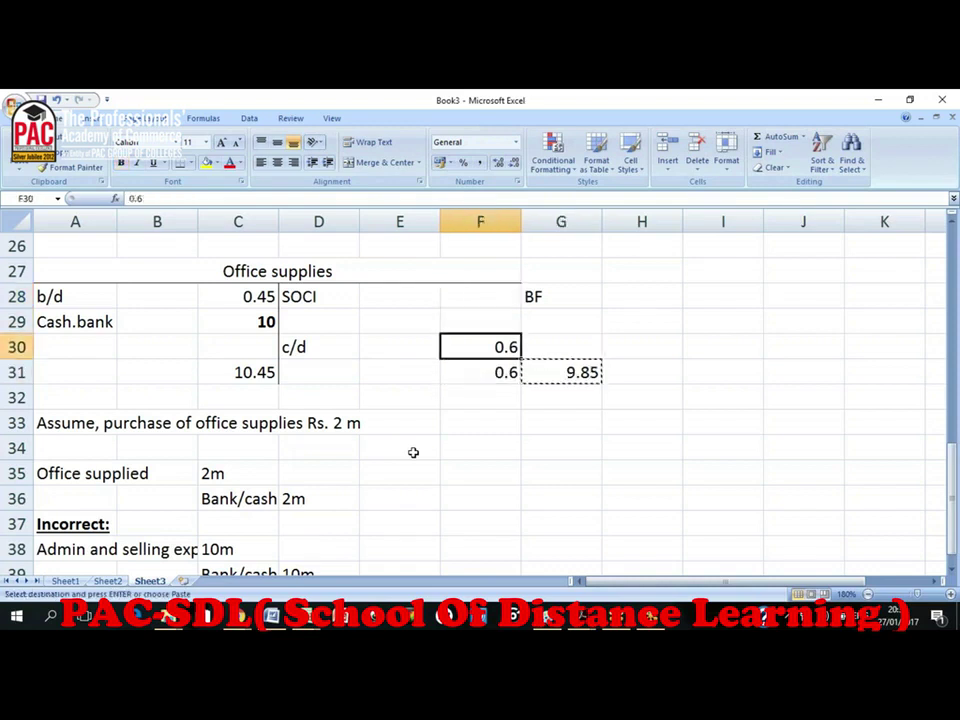
pyautogui.press('Up')
pyautogui.press('Up')
pyautogui.hotkey('alt', 'e')
pyautogui.press('s')
pyautogui.press('v')
pyautogui.press('Return')
pyautogui.press('Escape')
# - Review the Cash.bank purchase in C29 and the journal entries written below the Office supplies account
pyautogui.press('Down')
pyautogui.press('Down')
pyautogui.press('Down')
pyautogui.press('Left')
pyautogui.press('Left')
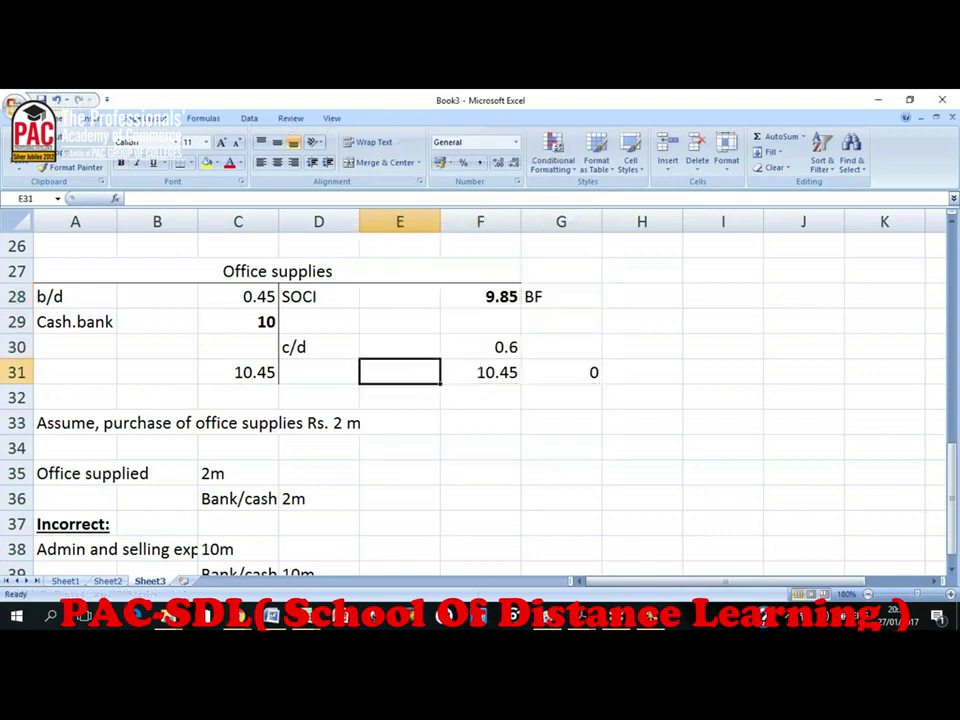
pyautogui.press('Left')
pyautogui.press('Up')
pyautogui.press('Up')
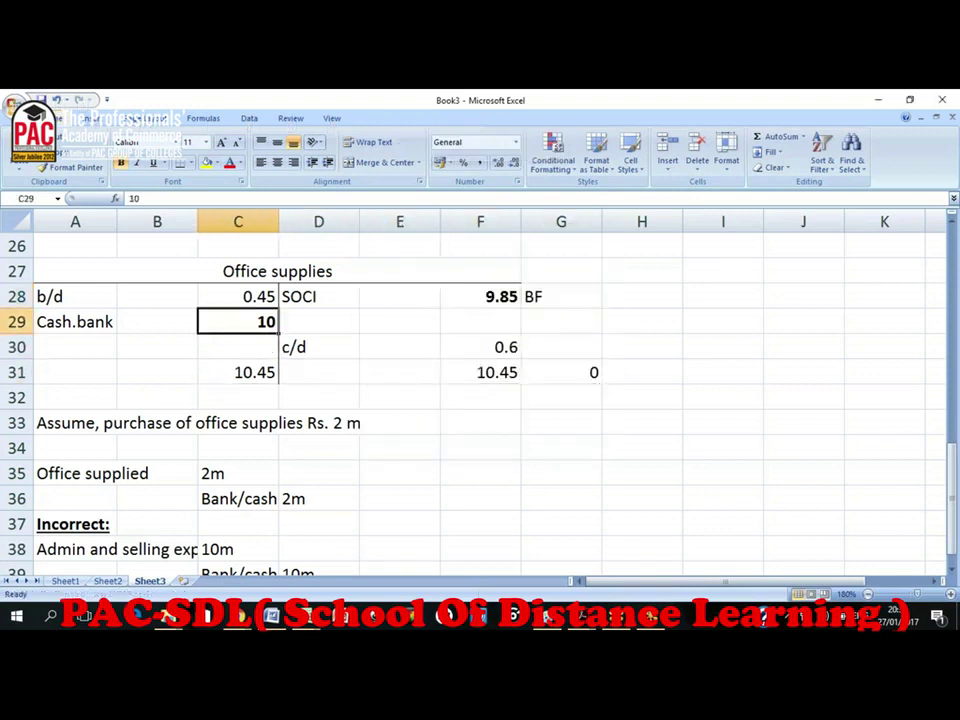
pyautogui.press('Down')
pyautogui.press('Down')
pyautogui.press('Down')
pyautogui.press('Down')
pyautogui.press('Down')
pyautogui.press('Down')
pyautogui.press('Down')
pyautogui.press('Down')
pyautogui.press('Down')
pyautogui.press('Down')
pyautogui.press('Down')
pyautogui.press('Down')
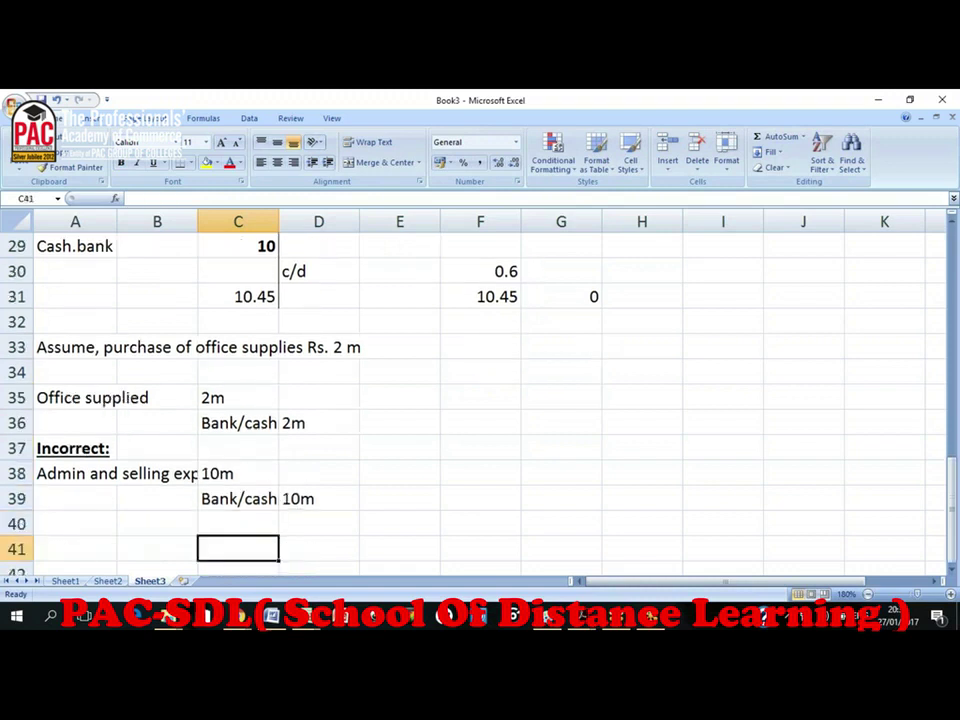
pyautogui.press('Down')
# - Examine the SOCI balancing figure in F28 of the Office supplies account
pyautogui.press('Up')
pyautogui.press('Up')
pyautogui.press('Up')
pyautogui.press('Up')
pyautogui.press('Up')
pyautogui.press('Up')
pyautogui.press('Up')
pyautogui.press('Up')
pyautogui.press('Up')
pyautogui.press('Up')
pyautogui.press('Up')
pyautogui.press('Up')
pyautogui.press('Up')
pyautogui.press('Up')
pyautogui.press('Up')
pyautogui.press('Up')
pyautogui.press('Right')
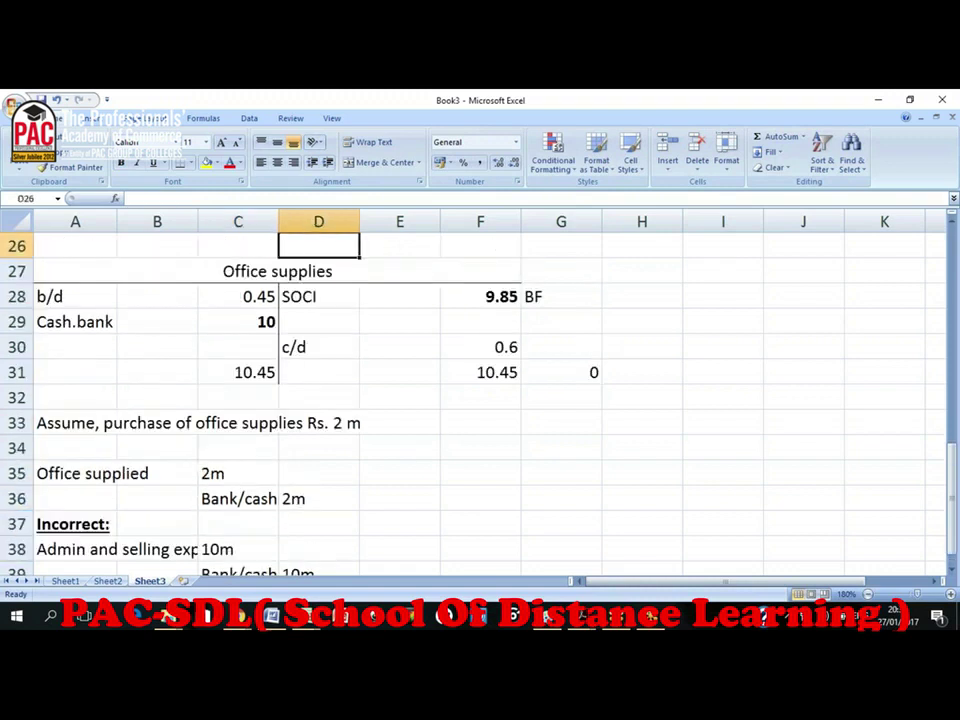
pyautogui.press('Down')
pyautogui.press('Down')
pyautogui.press('Right')
pyautogui.press('Right')
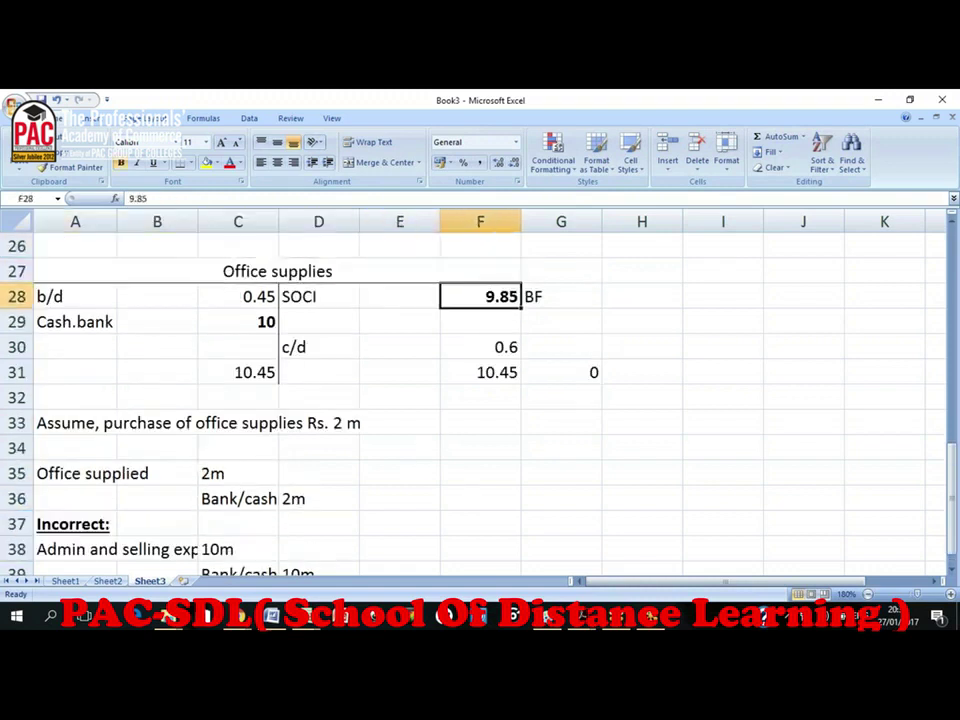
# - Compare the amount charged to admin and selling expenses in C38 with the SOCI balancing figure
pyautogui.press('Down')
pyautogui.press('Down')
pyautogui.press('Down')
pyautogui.press('Down')
pyautogui.press('Down')
pyautogui.press('Down')
pyautogui.press('Down')
pyautogui.press('Down')
pyautogui.press('Down')
pyautogui.press('Down')
pyautogui.press('Down')
pyautogui.press('Down')
pyautogui.press('Left')
pyautogui.press('Left')
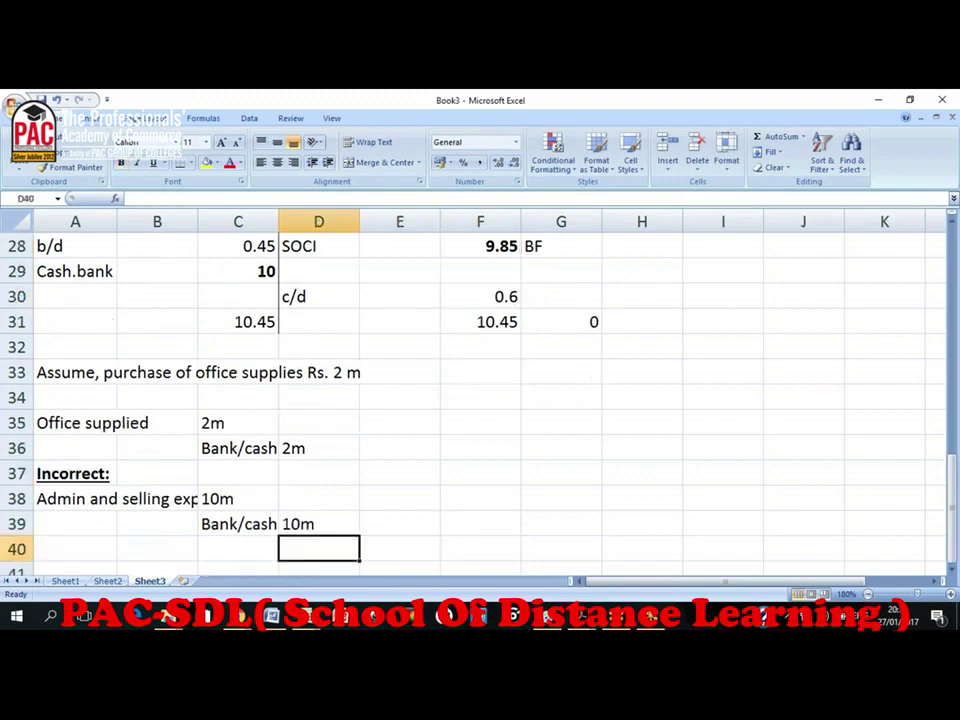
pyautogui.press('Left')
pyautogui.press('Up')
pyautogui.press('Up')
pyautogui.press('Right')
pyautogui.press('Right')
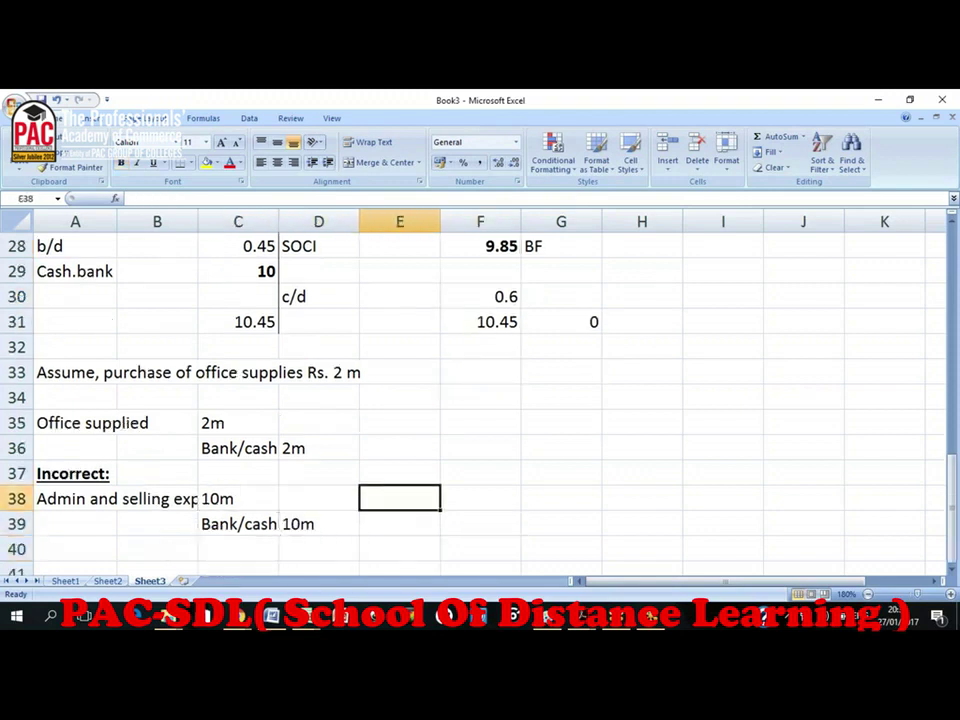
pyautogui.press('Right')
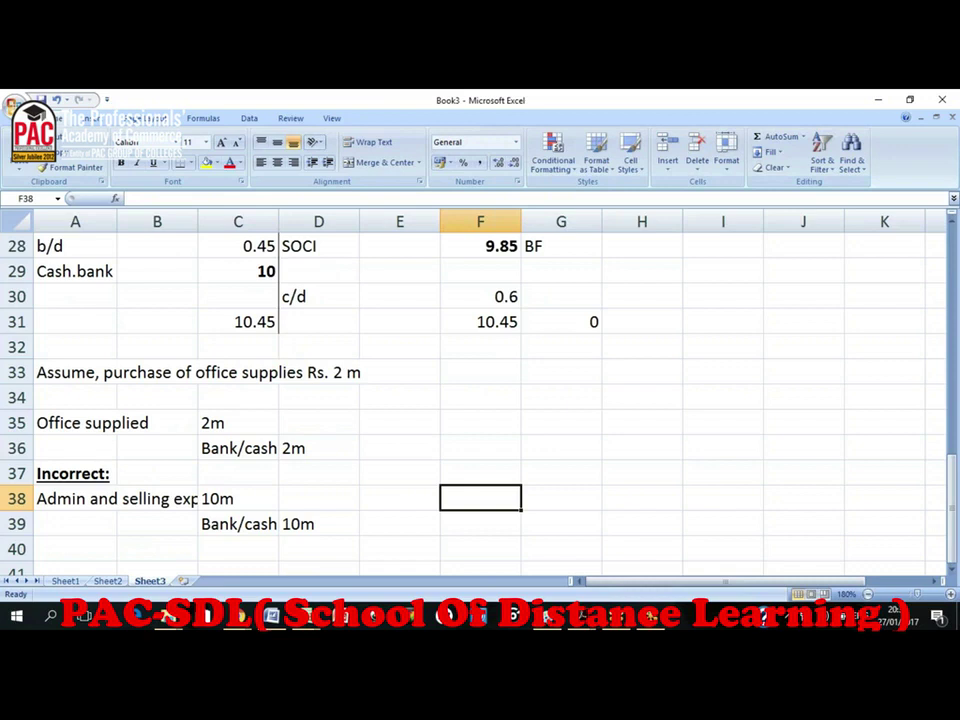
pyautogui.press('Left')
pyautogui.press('Left')
pyautogui.press('Left')
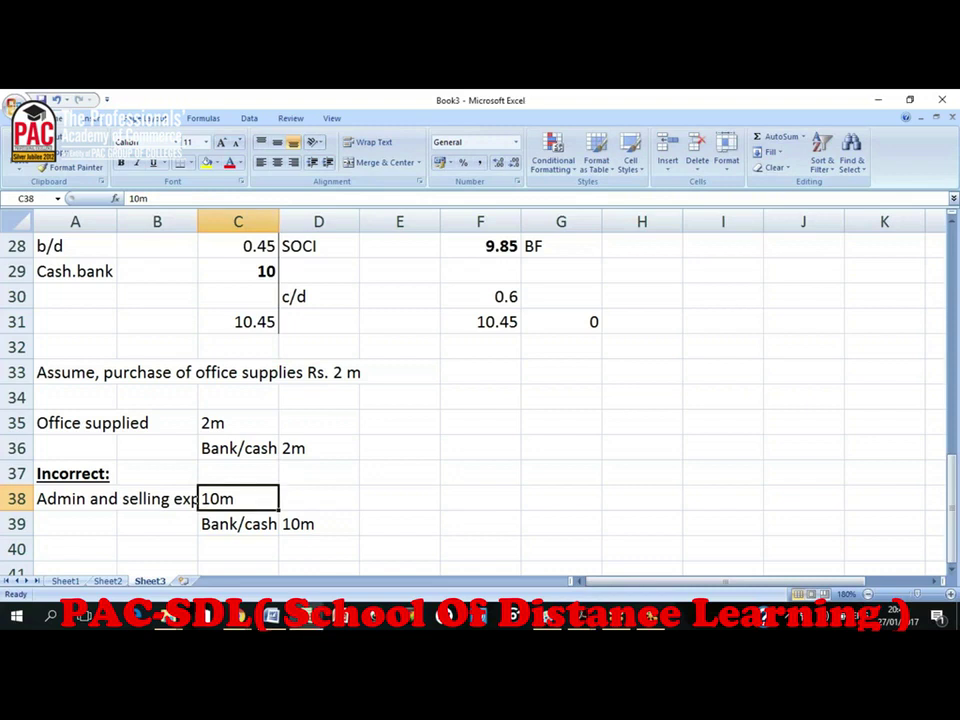
# - Add a bold, underlined "Rectifying:" heading in A41 below the incorrect journal entry
pyautogui.press('Down')
pyautogui.press('Down')
pyautogui.press('Down')
pyautogui.press('Left')
pyautogui.press('Left')
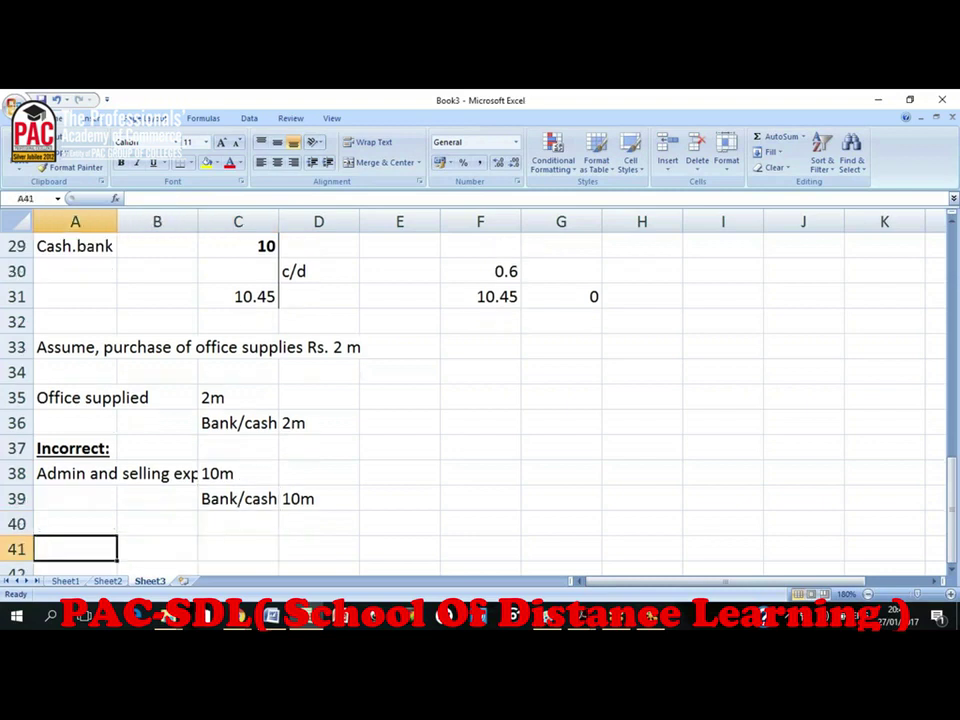
pyautogui.write('Rectifying:')
pyautogui.press('Return')
pyautogui.press('Up')
pyautogui.hotkey('ctrl', 'b')
pyautogui.hotkey('ctrl', 'u')
# - Enter the credit line of the rectifying entry: "Selling and admin" in B43 with 0.15 in D43
pyautogui.press('Down')
pyautogui.press('Down')
pyautogui.press('Right')
pyautogui.write('Selling and admin')
pyautogui.press('Return')
pyautogui.click(318, 523)
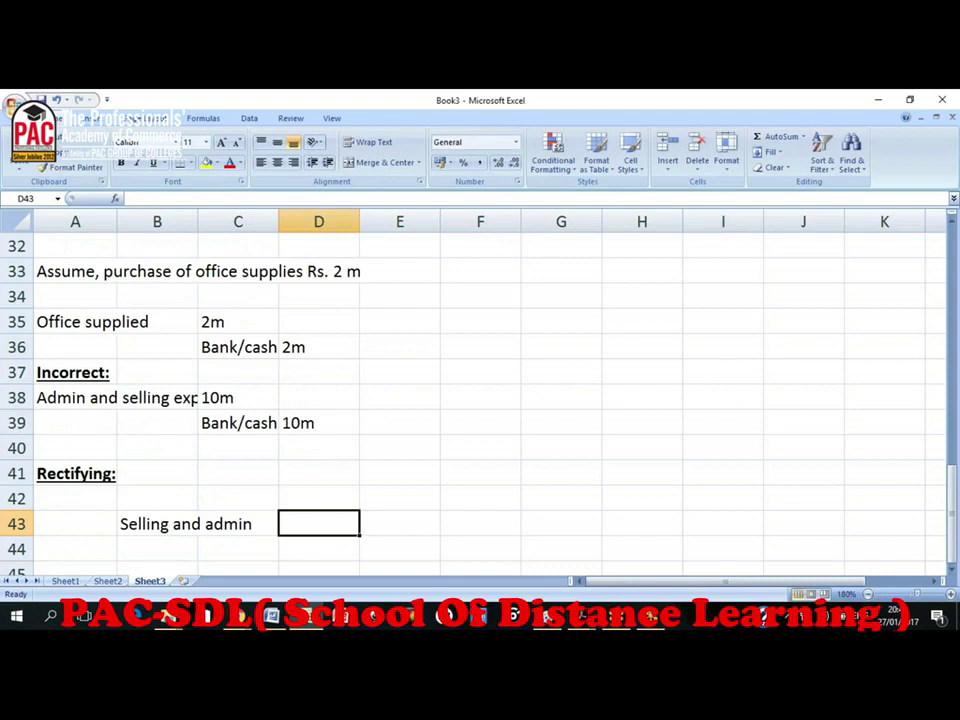
pyautogui.write('0.15')
pyautogui.press('Return')
# - Enter the debit line of the rectifying entry: "Prepayments and other receivables" in A42 with 0.15 in C42
pyautogui.press('Up')
pyautogui.press('Up')
pyautogui.press('Left')
pyautogui.press('Left')
pyautogui.press('Left')
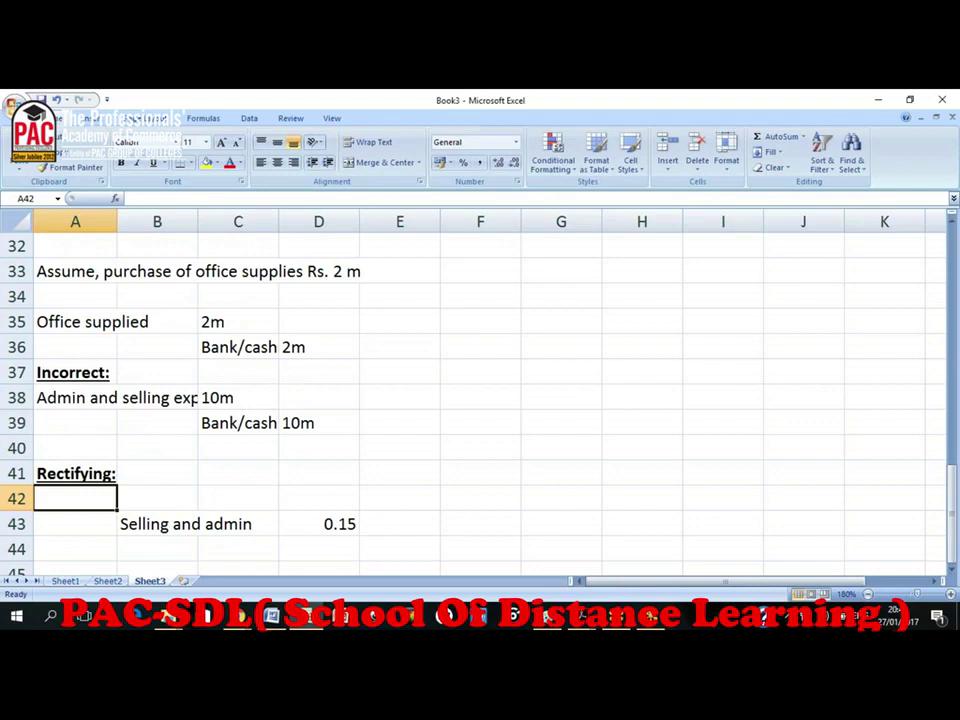
pyautogui.write('Prepayment s')
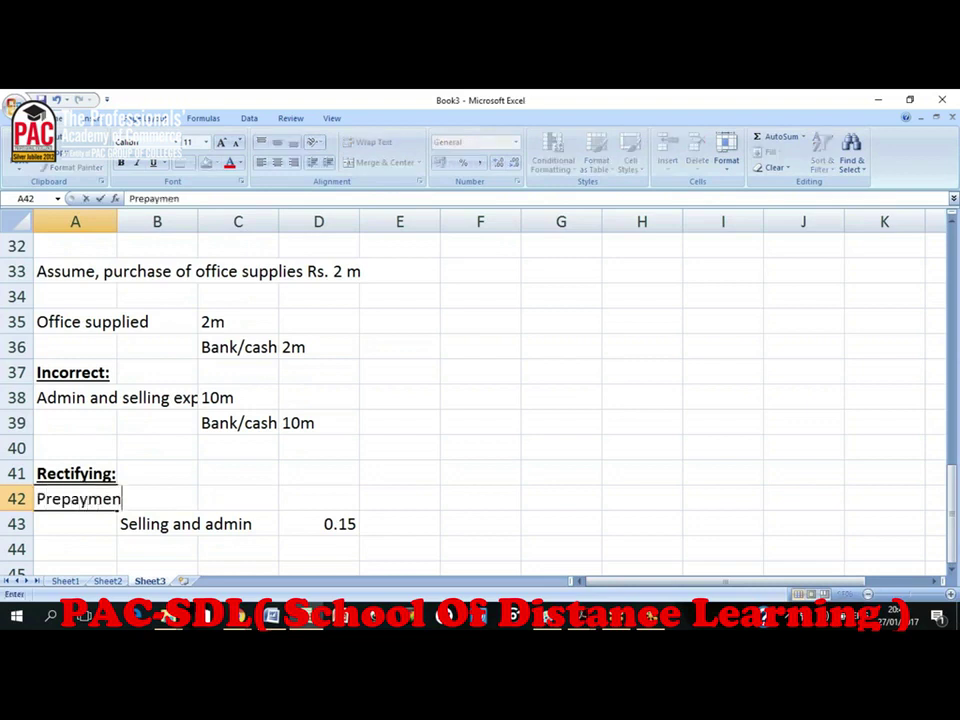
pyautogui.press('BackSpace')
pyautogui.press('BackSpace')
pyautogui.write('s and pth')
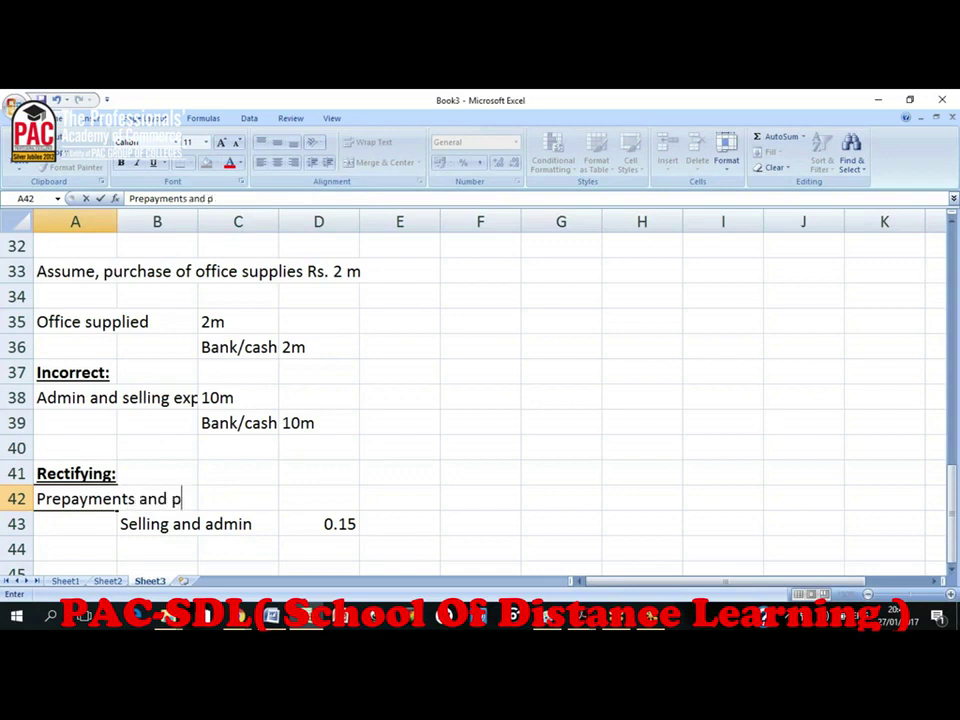
pyautogui.press('BackSpace')
pyautogui.press('BackSpace')
pyautogui.press('BackSpace')
pyautogui.write('other ')
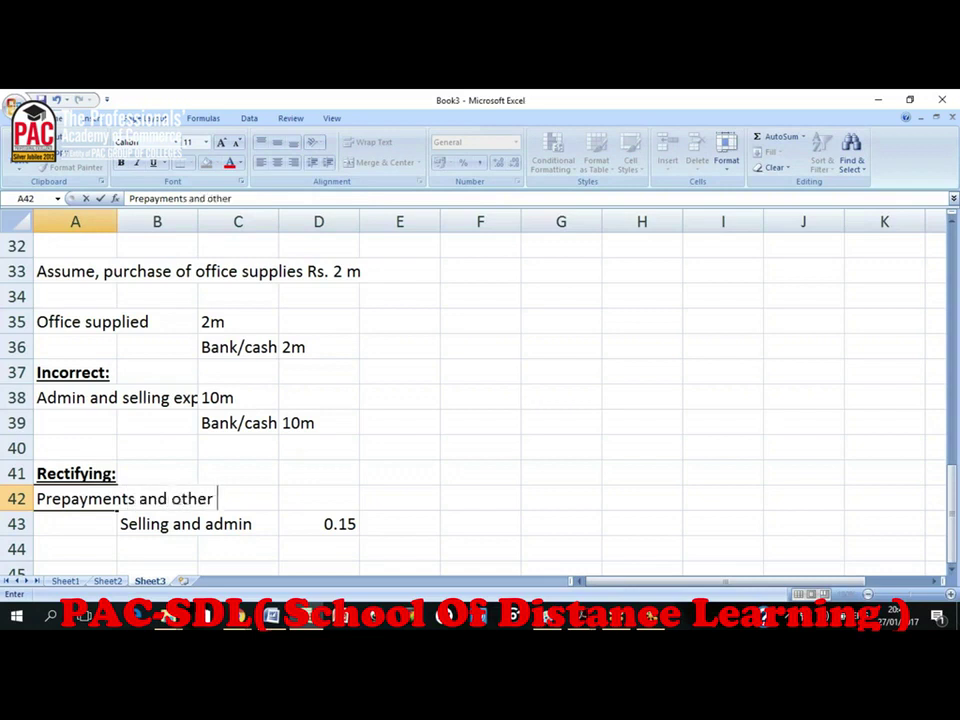
pyautogui.write('receivables')
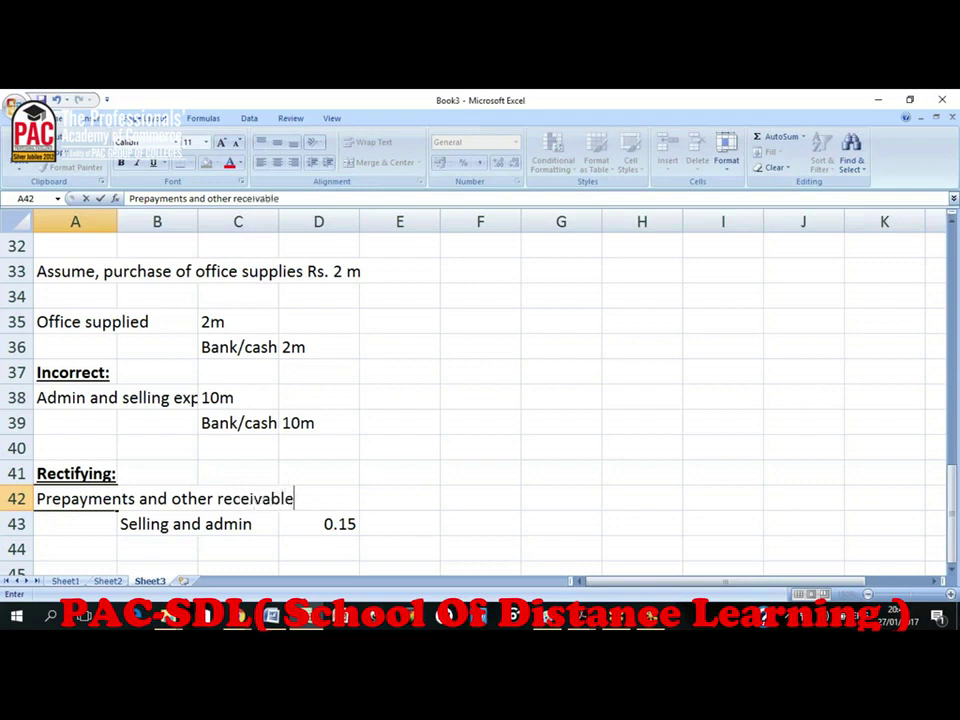
pyautogui.press('Return')
pyautogui.click(276, 499)
pyautogui.write('0.15')
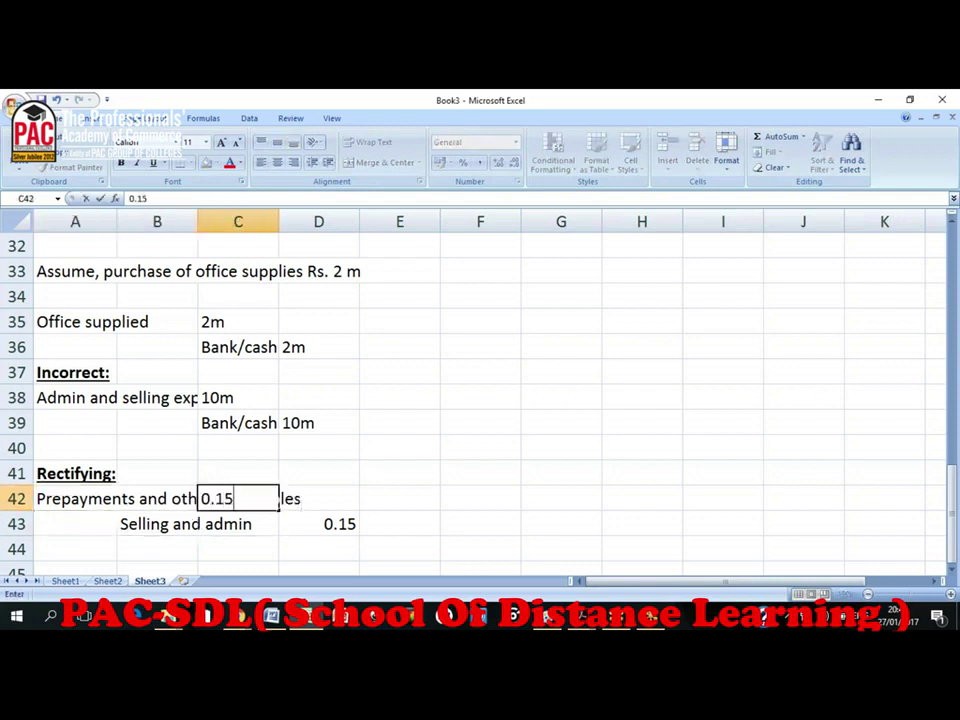
pyautogui.press('Return')
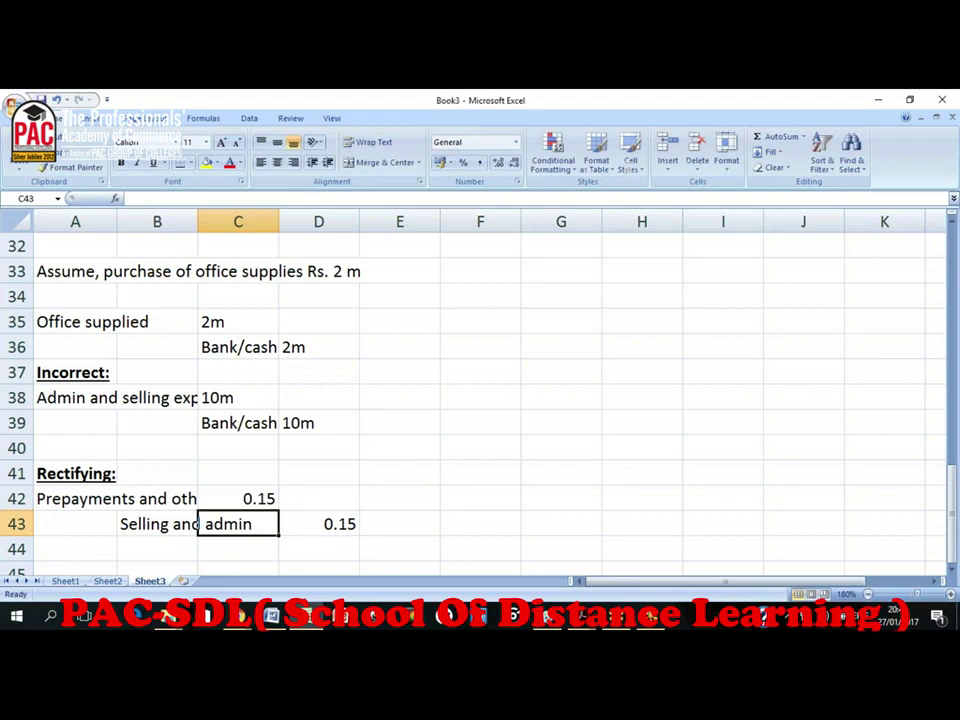
# - Review the account names and amounts of the rectifying entry in rows 42 and 43
pyautogui.press('Up')
pyautogui.press('Left')
pyautogui.press('Left')
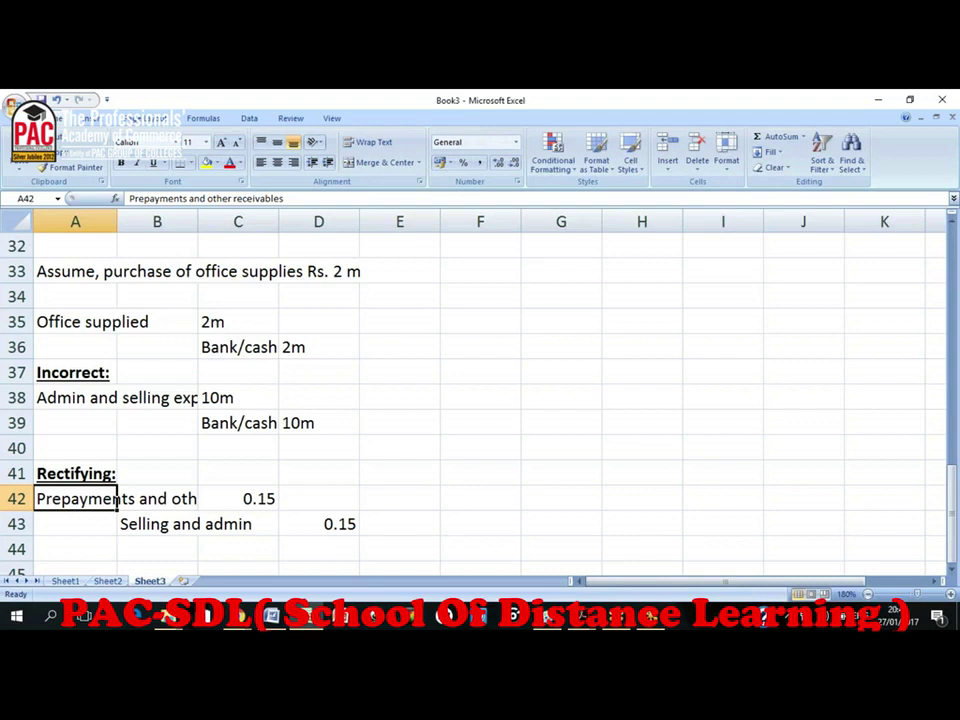
pyautogui.click(238, 498)
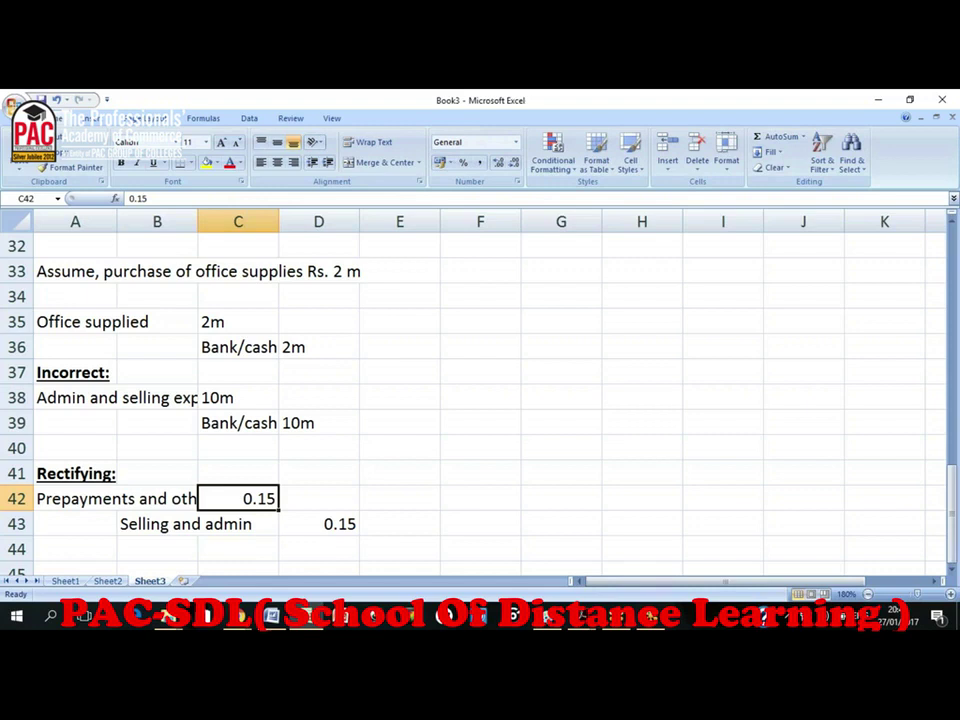
pyautogui.click(400, 524)
pyautogui.click(319, 524)
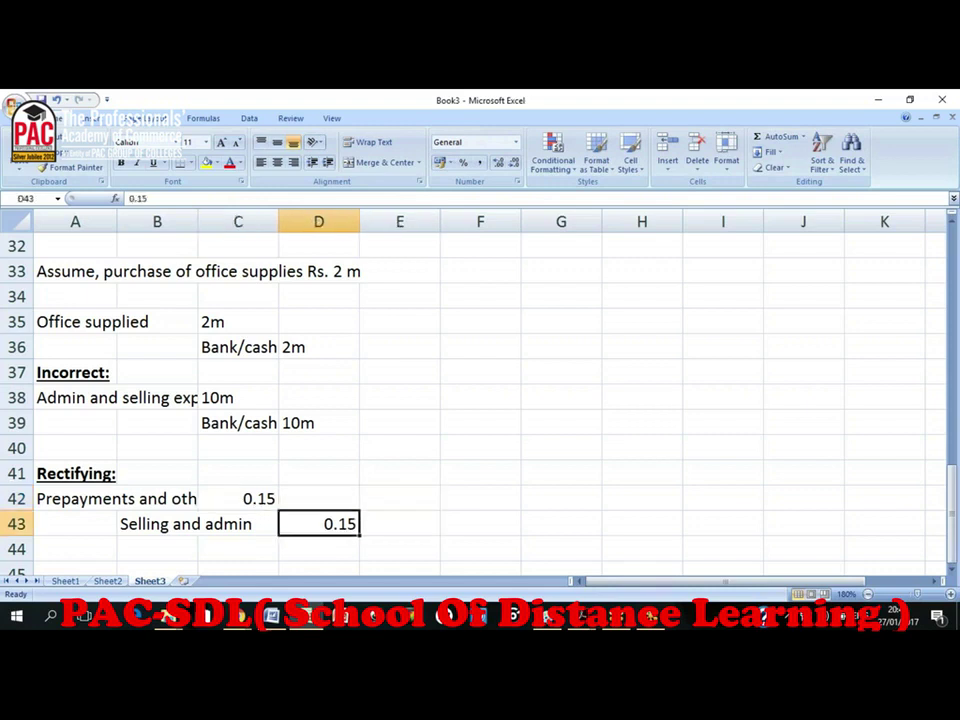
pyautogui.click(238, 498)
pyautogui.click(75, 498)
pyautogui.click(238, 498)
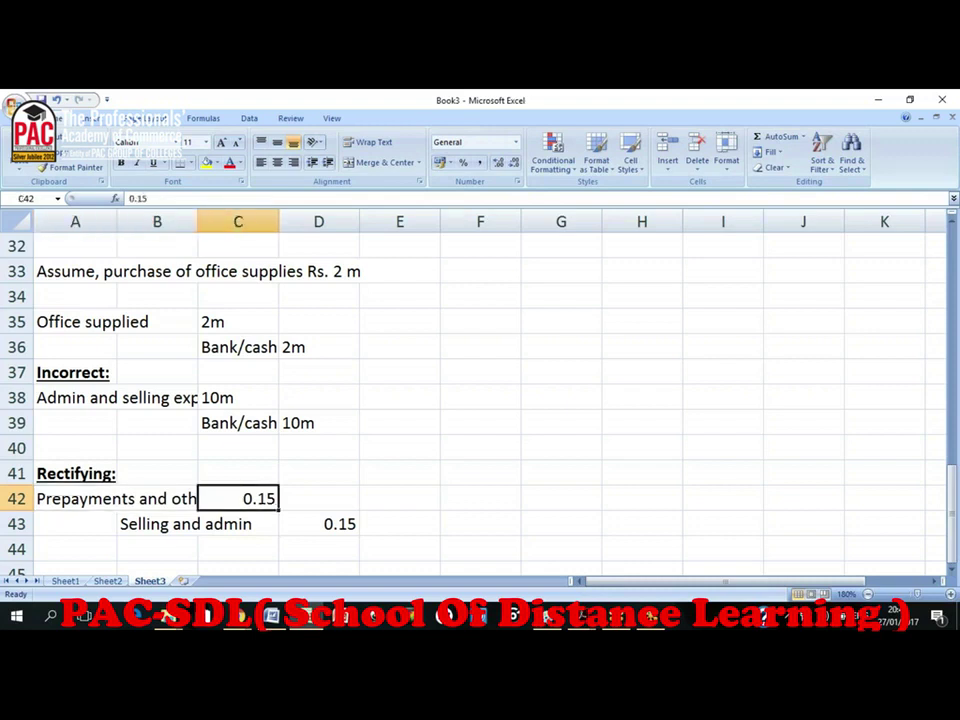
pyautogui.click(157, 498)
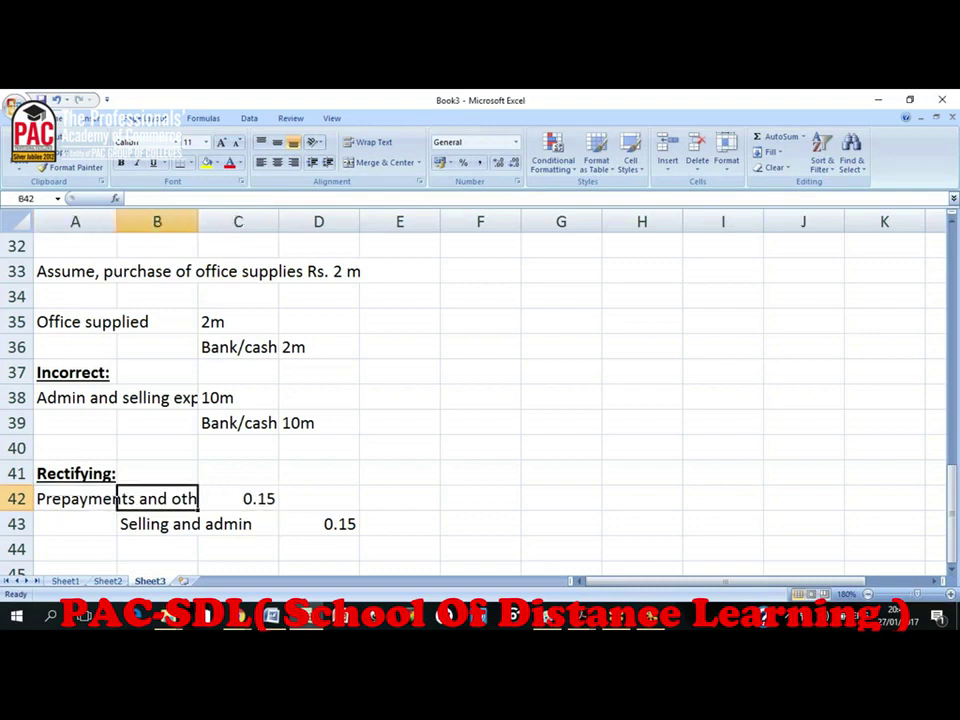
# - Switch to IA spring 16.pdf in Acrobat Reader and look up the prepayments and selling expense lines in the trial balance
pyautogui.hotkey('alt', 'Tab')
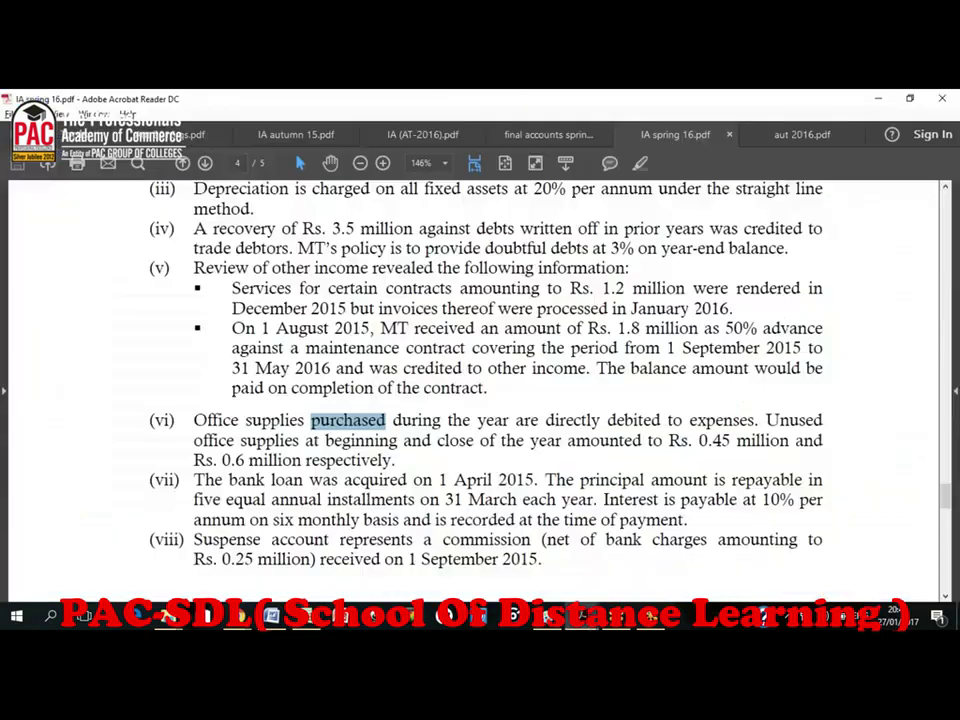
pyautogui.scroll(12, 480, 380)
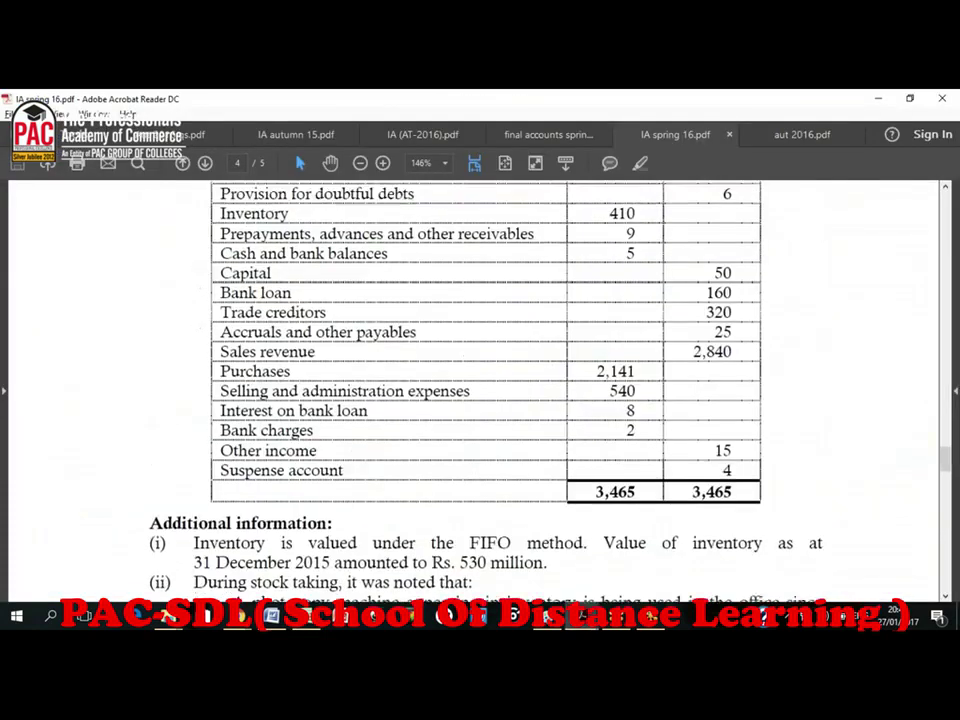
pyautogui.scroll(2, 290, 340)
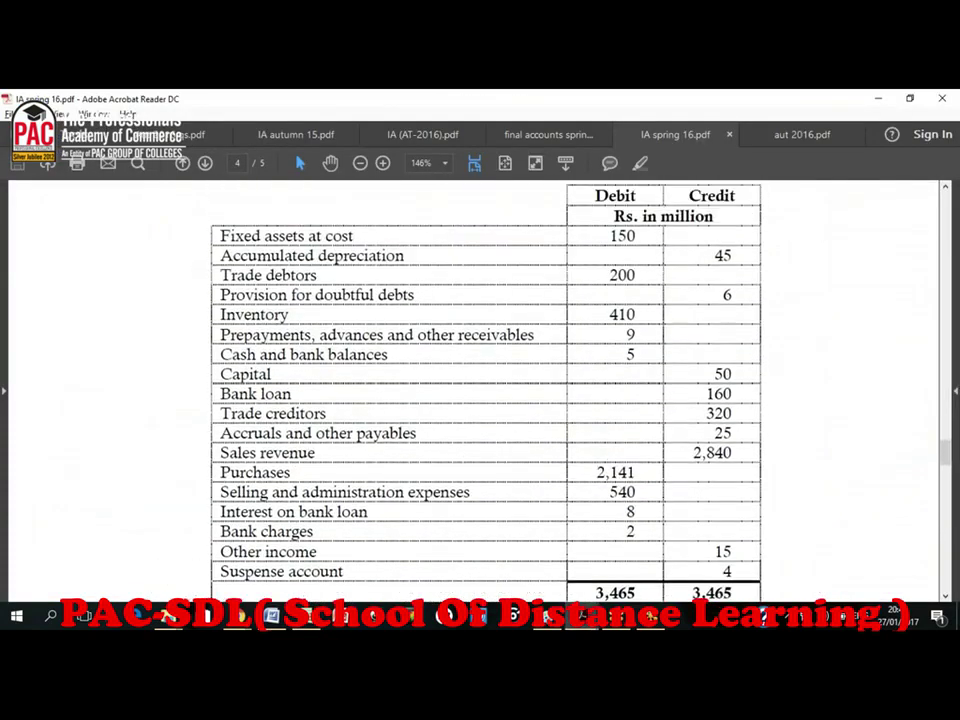
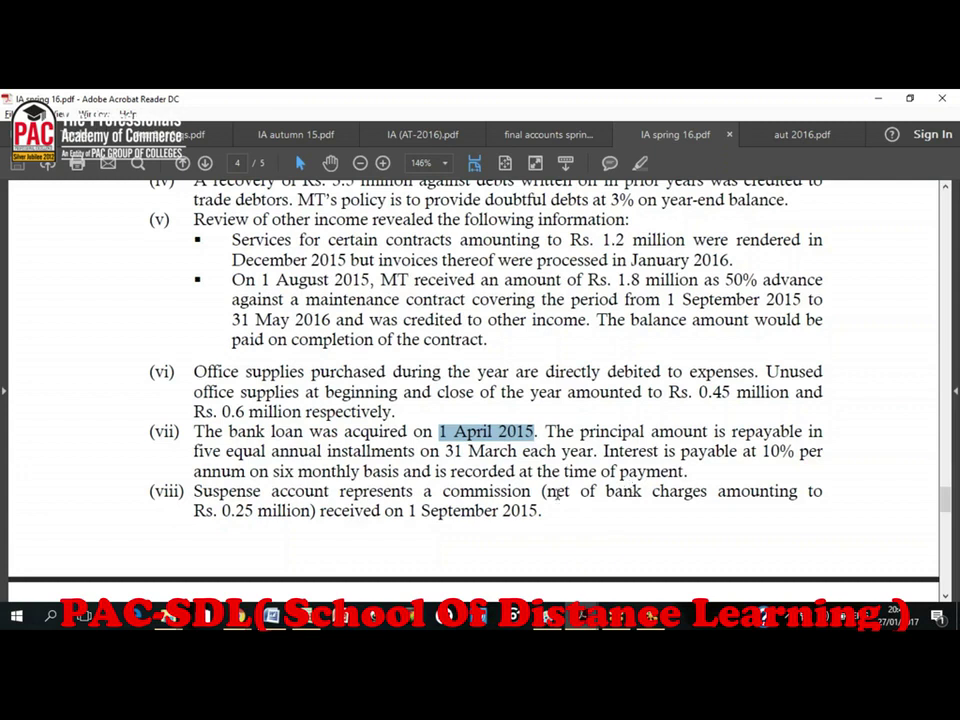
# - Examine the bank loan's annual instalment terms and the 31 March repayment date in note (vii)
pyautogui.moveTo(446, 449); pyautogui.dragTo(517, 451)
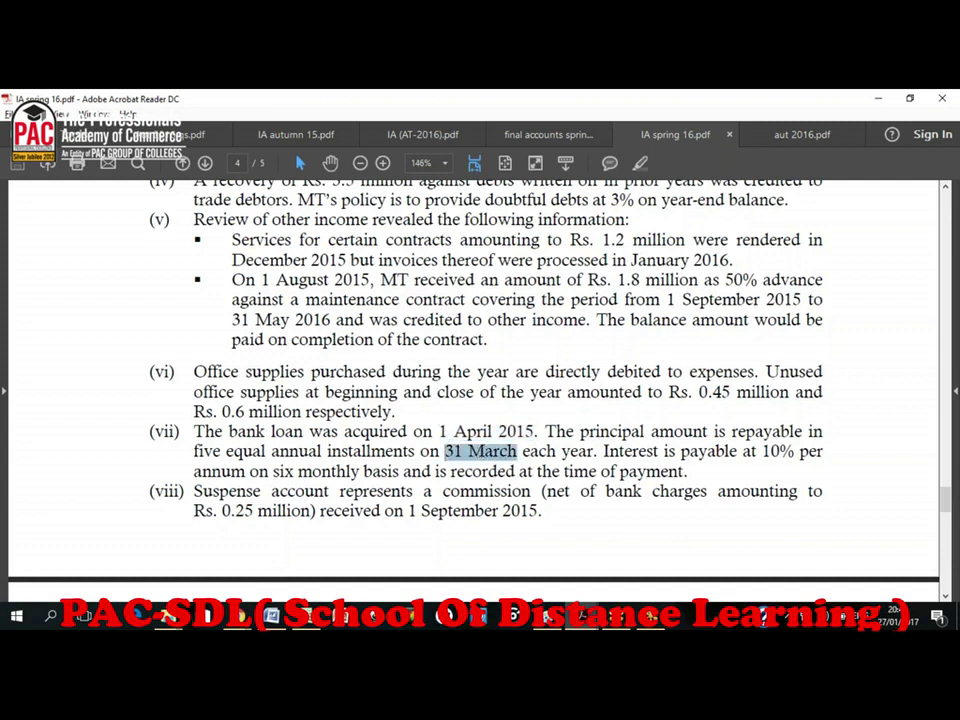
pyautogui.moveTo(271, 451); pyautogui.dragTo(321, 452)
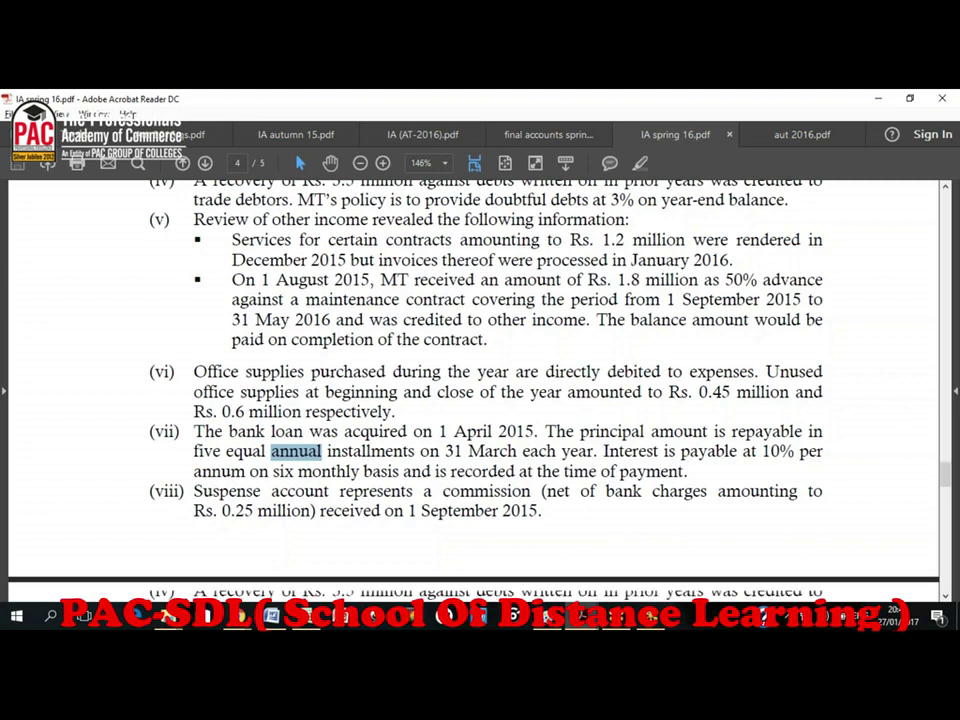
pyautogui.scroll(10, 475, 380)
pyautogui.scroll(-10, 475, 380)
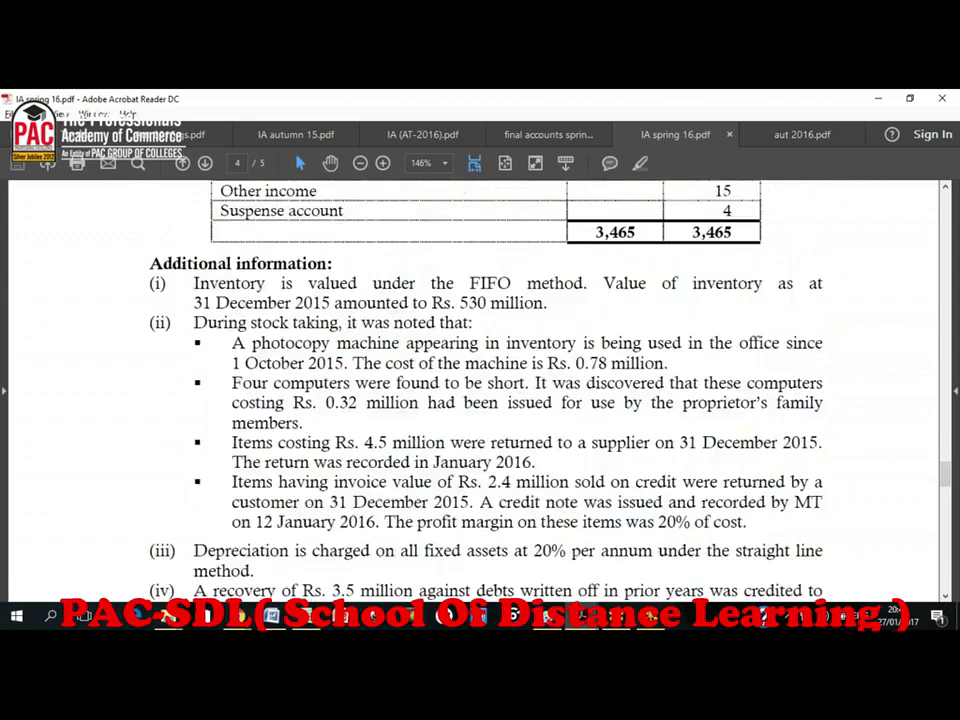
pyautogui.moveTo(445, 451); pyautogui.dragTo(594, 451)
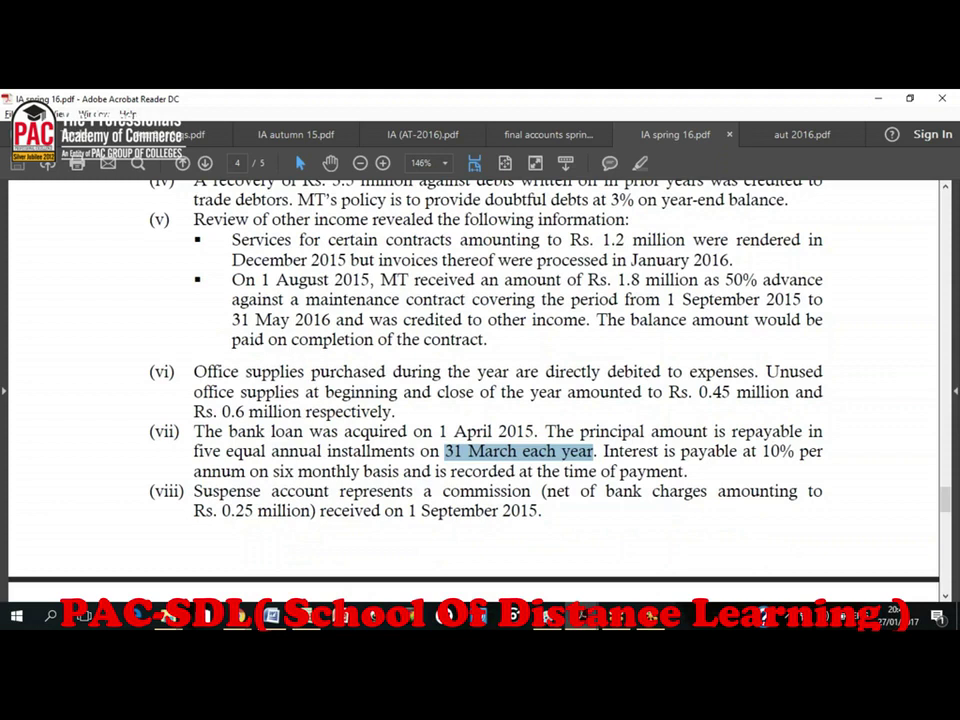
# - Look up the bank loan balance in the trial balance and return to note (vii)
pyautogui.scroll(15, 475, 380)
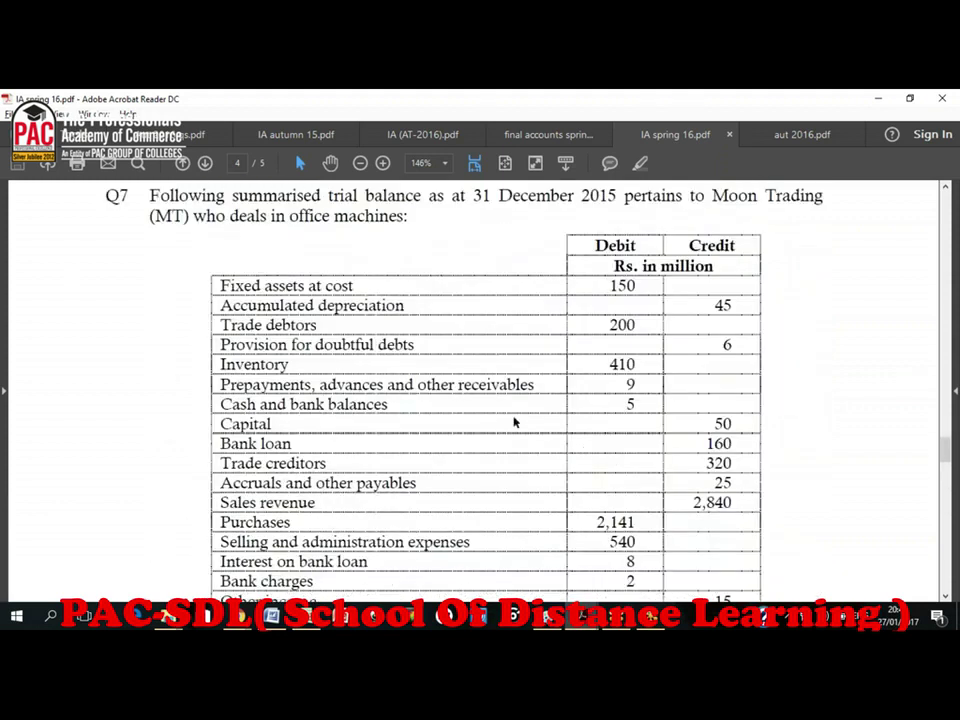
pyautogui.moveTo(700, 442); pyautogui.dragTo(732, 443)
pyautogui.click(945, 596)
pyautogui.click(945, 596)
pyautogui.click(945, 596)
pyautogui.click(945, 596)
pyautogui.click(945, 596)
pyautogui.click(945, 596)
pyautogui.click(945, 596)
pyautogui.click(945, 596)
pyautogui.click(945, 596)
pyautogui.click(945, 596)
pyautogui.click(945, 596)
pyautogui.click(945, 596)
pyautogui.click(945, 596)
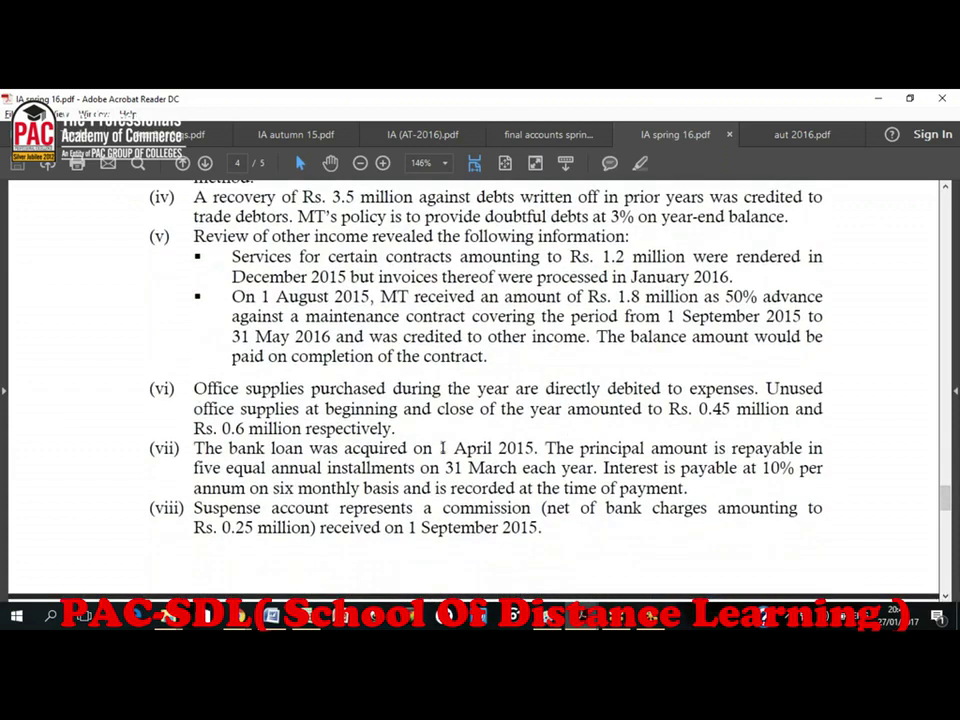
# - Compare the loan's acquisition date of 1 April 2015 with the principal repayment date of 31 March in note (vii)
pyautogui.moveTo(439, 448); pyautogui.dragTo(520, 447)
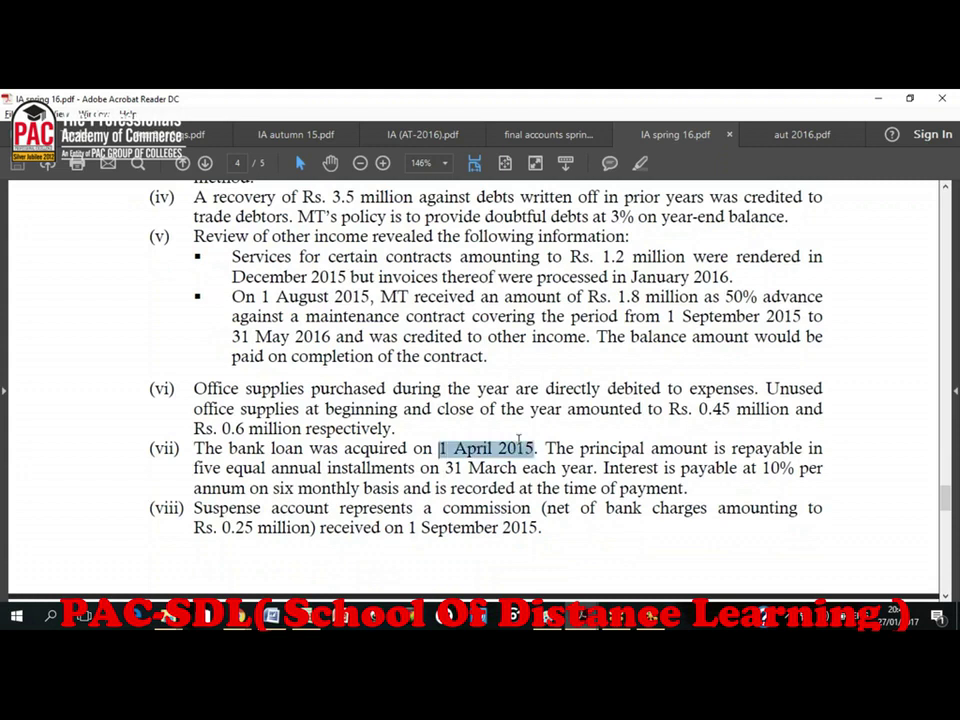
pyautogui.click(604, 448)
pyautogui.doubleClick(604, 448)
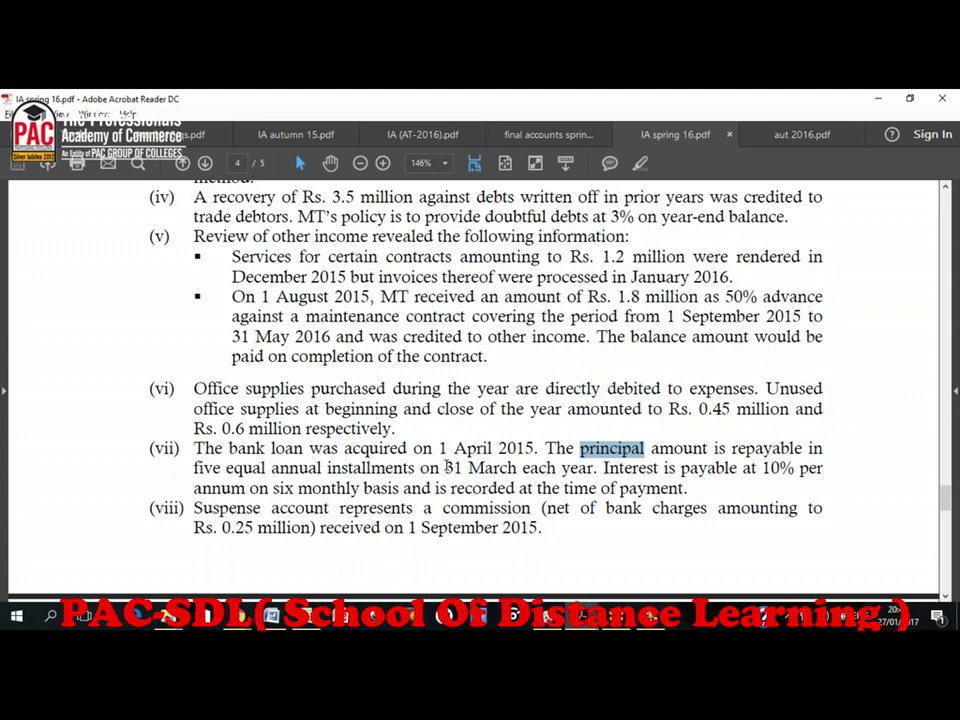
pyautogui.moveTo(445, 467); pyautogui.dragTo(515, 467)
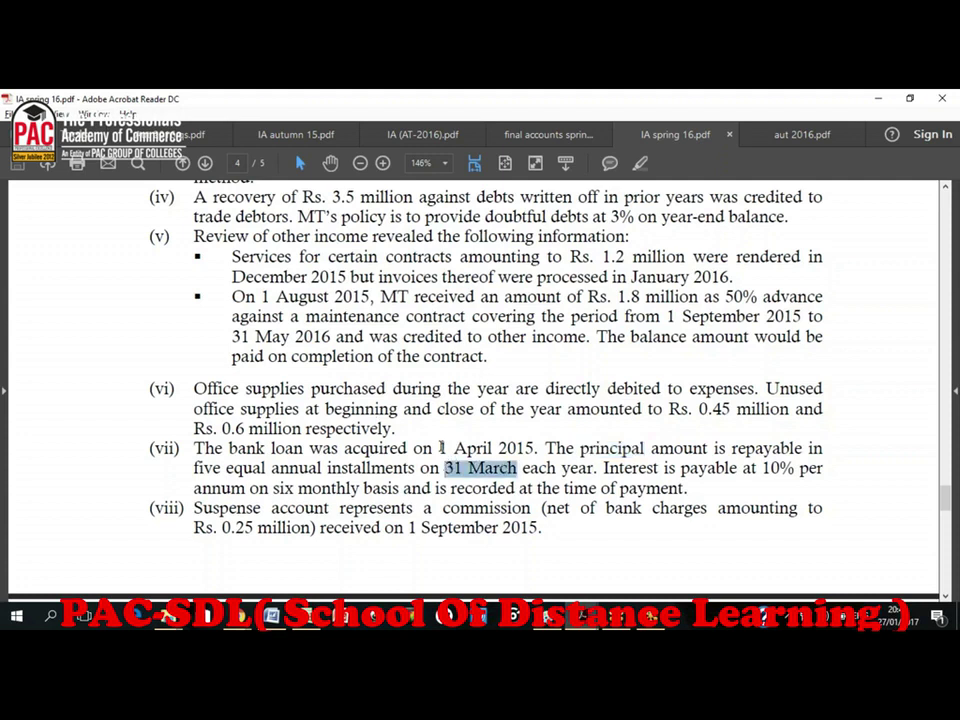
pyautogui.moveTo(539, 449); pyautogui.dragTo(445, 453)
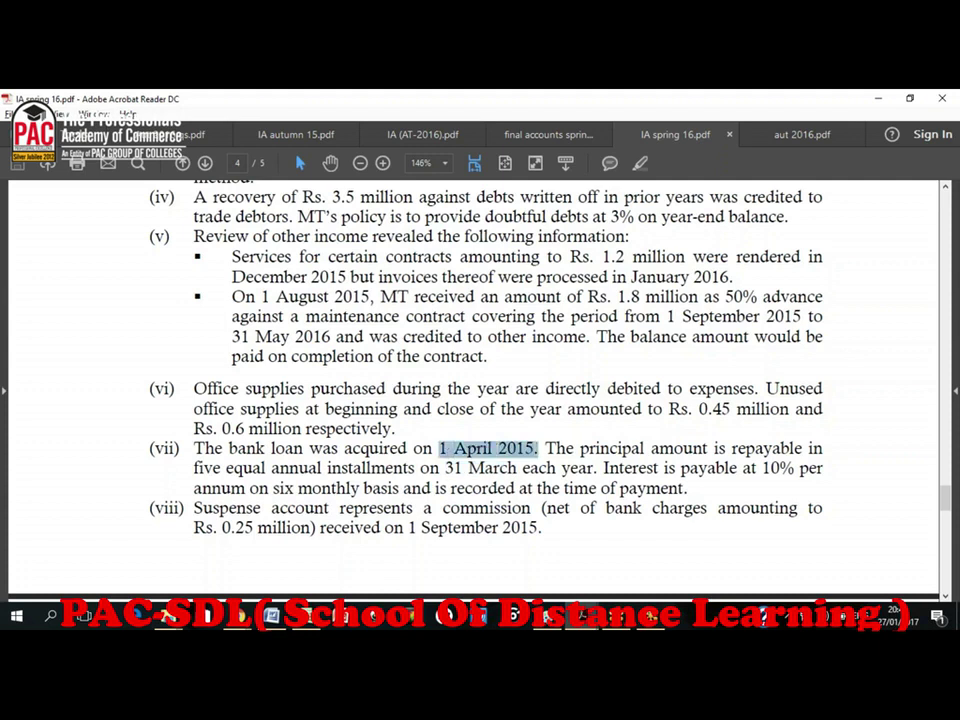
# - Switch to the Book3 workbook in Excel and enter the first repayment date, 31 March 2016, in A46 of Sheet3
pyautogui.hotkey('alt', 'Tab')
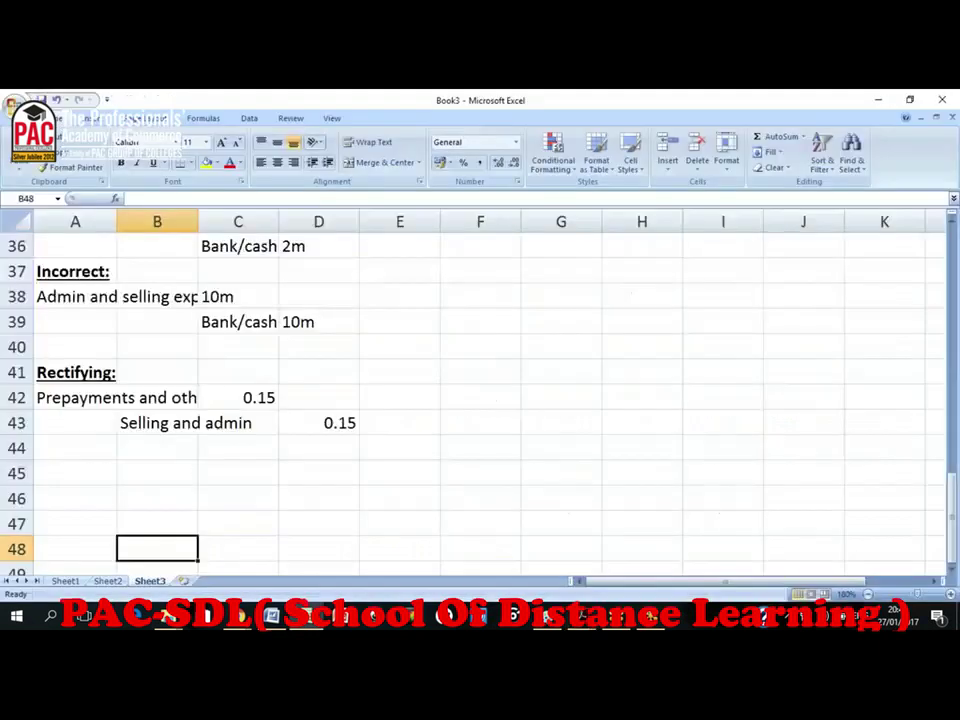
pyautogui.press('Up')
pyautogui.press('Up')
pyautogui.press('Up')
pyautogui.press('Left')
pyautogui.press('Down')
pyautogui.write('31 m')
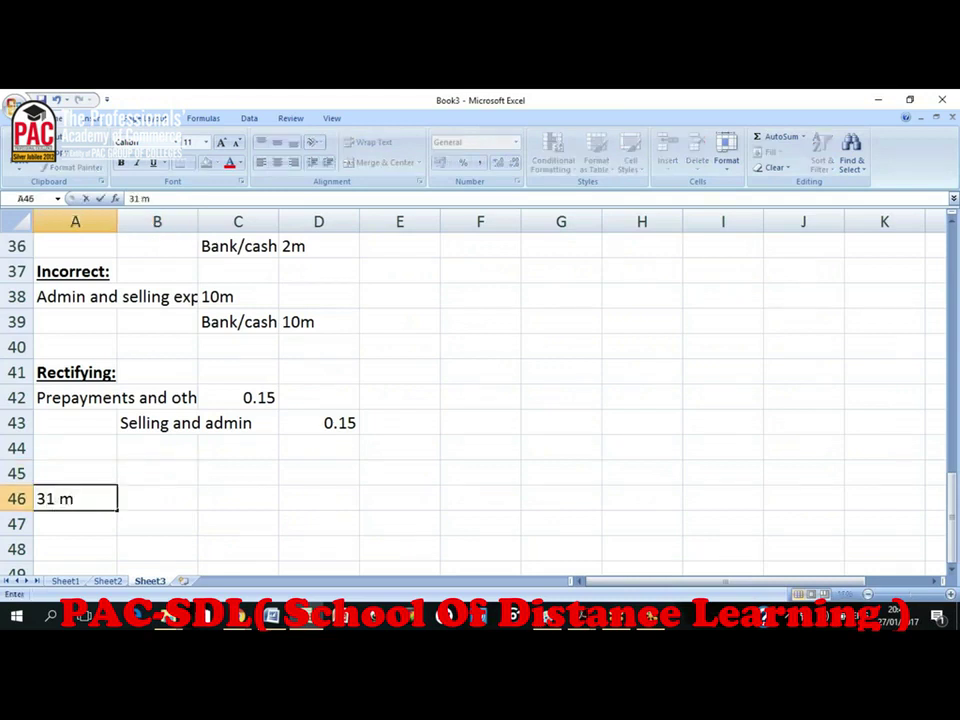
pyautogui.press('BackSpace')
pyautogui.write('March 21')
pyautogui.press('BackSpace')
pyautogui.write('016')
pyautogui.press('Return')
# - Insert a new row 45 above the repayment date and enter the year-end date 31 Dec 2015 in A45
pyautogui.press('Up')
pyautogui.press('Up')
pyautogui.hotkey('shift', 'space')
pyautogui.hotkey('ctrl', 'shift', '=')
pyautogui.write('31')
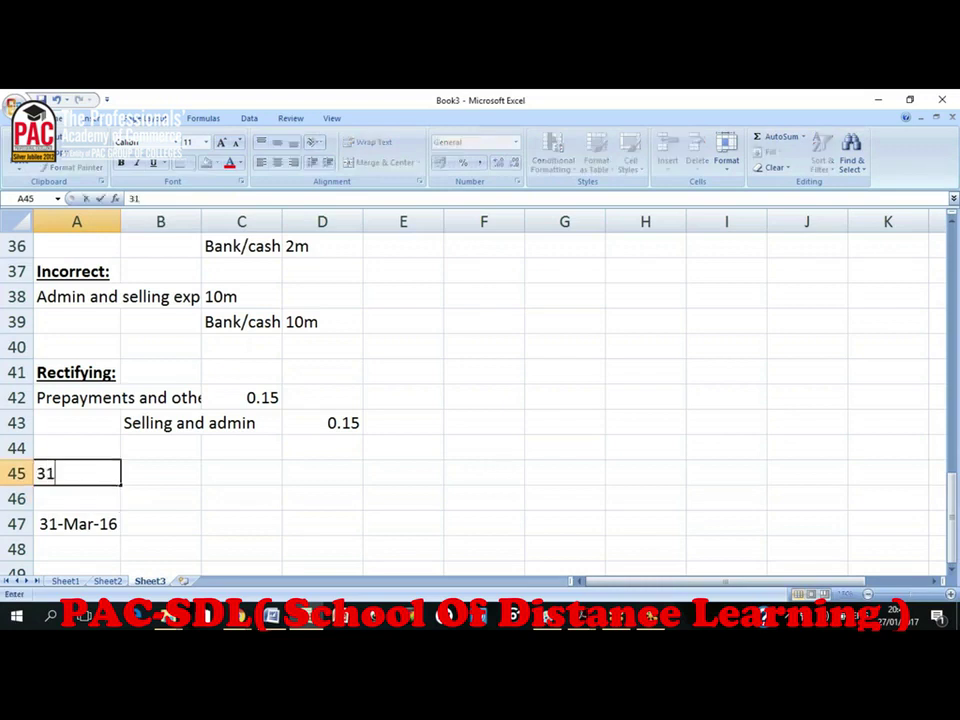
pyautogui.write(' dec 2015')
pyautogui.press('Return')
pyautogui.press('Up')
pyautogui.press('Right')
pyautogui.click(160, 523)
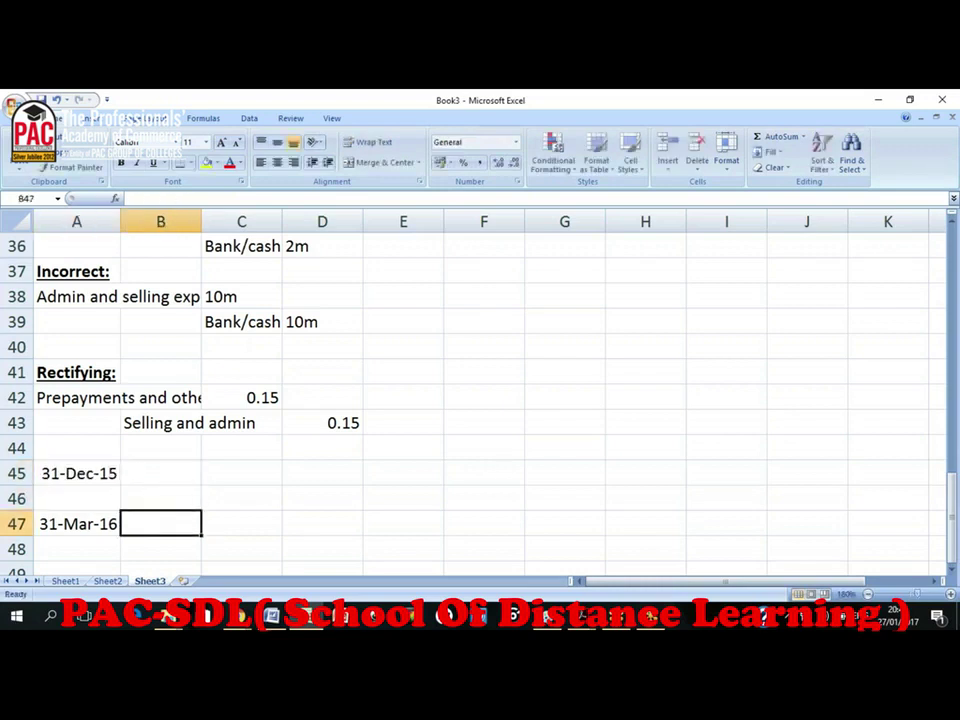
# - Check the number of equal instalments in the PDF, return to Excel and calculate the annual instalment in B47 as =160/5
pyautogui.hotkey('alt', 'Tab')
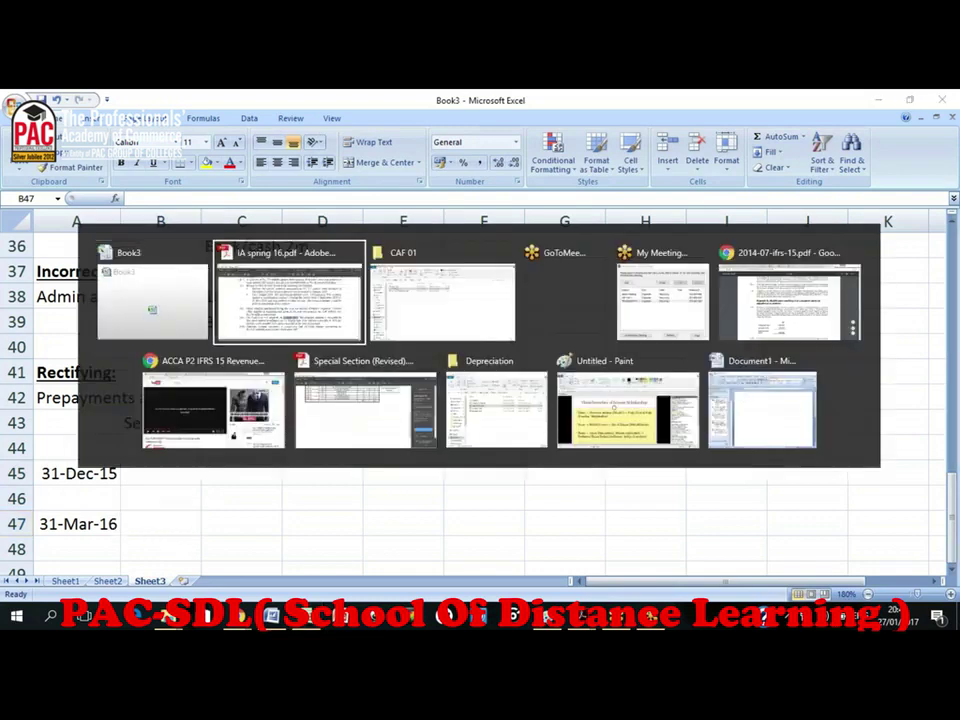
pyautogui.moveTo(196, 466); pyautogui.dragTo(363, 464)
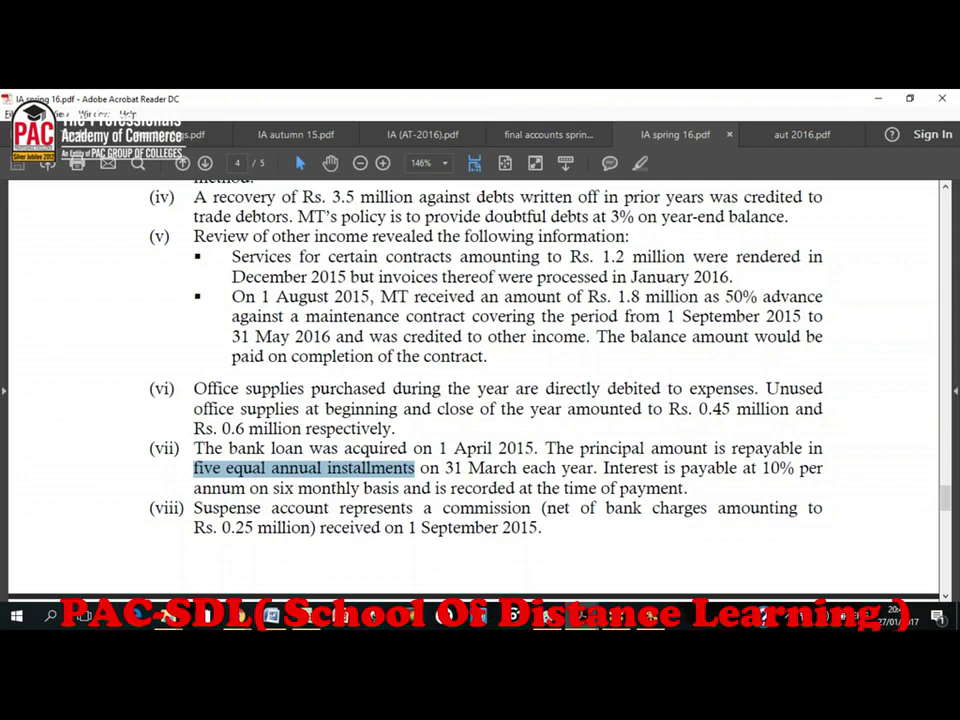
pyautogui.hotkey('alt', 'Tab')
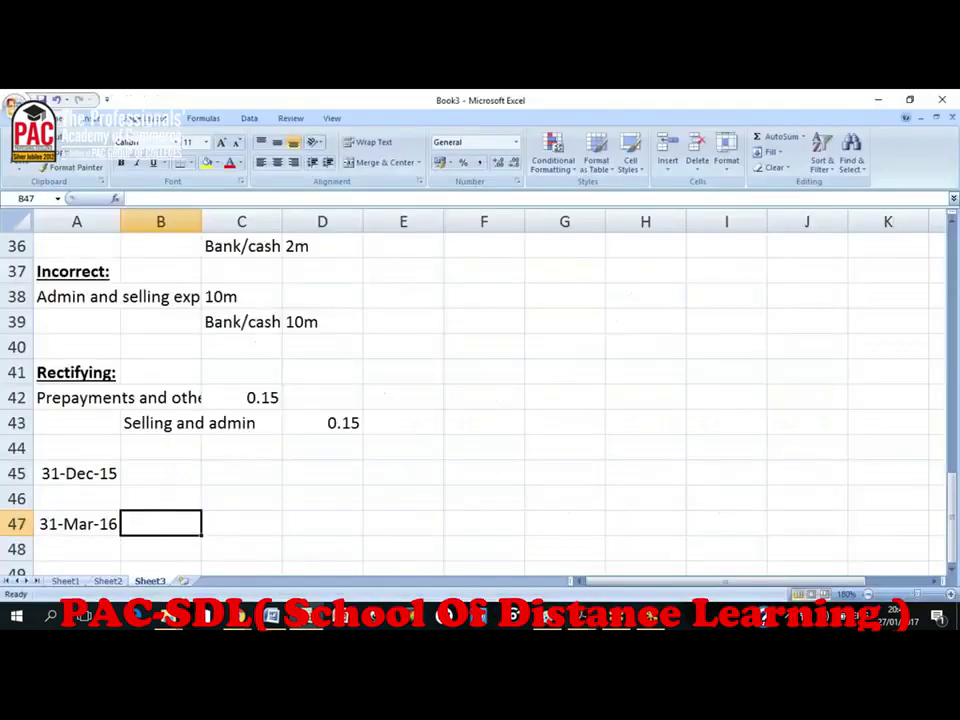
pyautogui.write('=180')
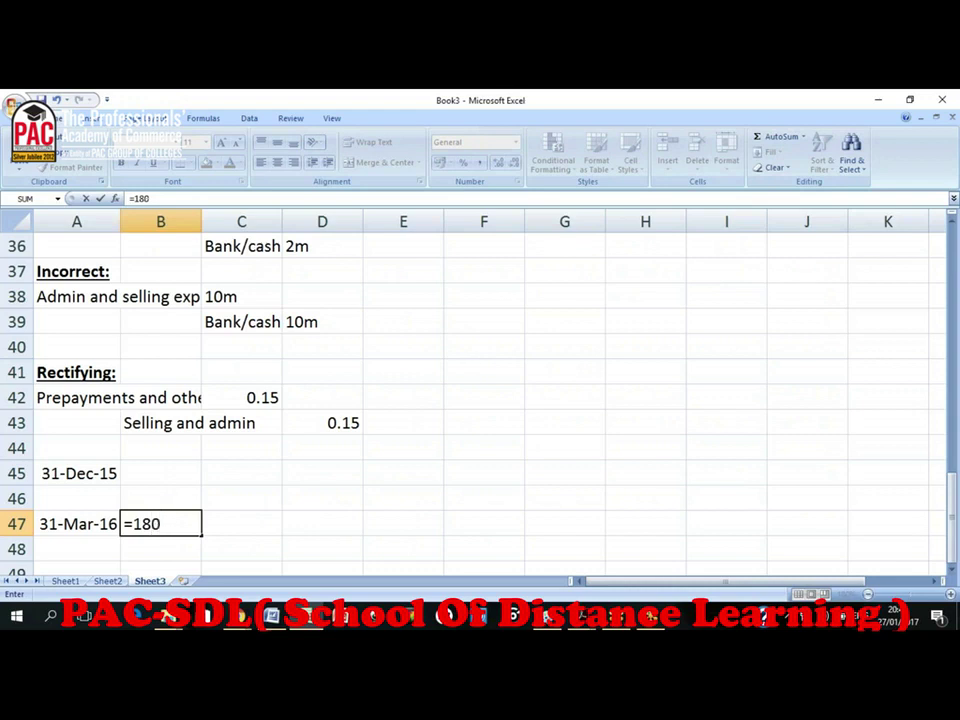
pyautogui.write('/5')
pyautogui.press('BackSpace')
pyautogui.press('BackSpace')
pyautogui.press('BackSpace')
pyautogui.press('BackSpace')
pyautogui.write('60/5')
pyautogui.press('Return')
pyautogui.click(160, 523)
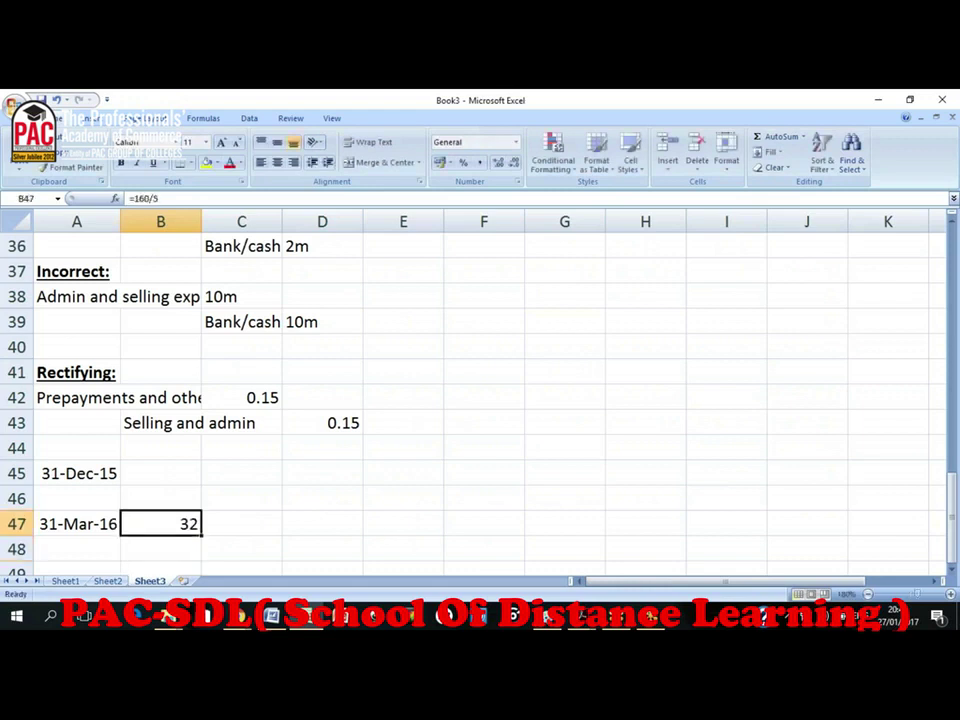
# - Enter 31 March 2017 in A48 and extend the yearly repayment dates down to 31-Mar-20 in A51
pyautogui.click(77, 548)
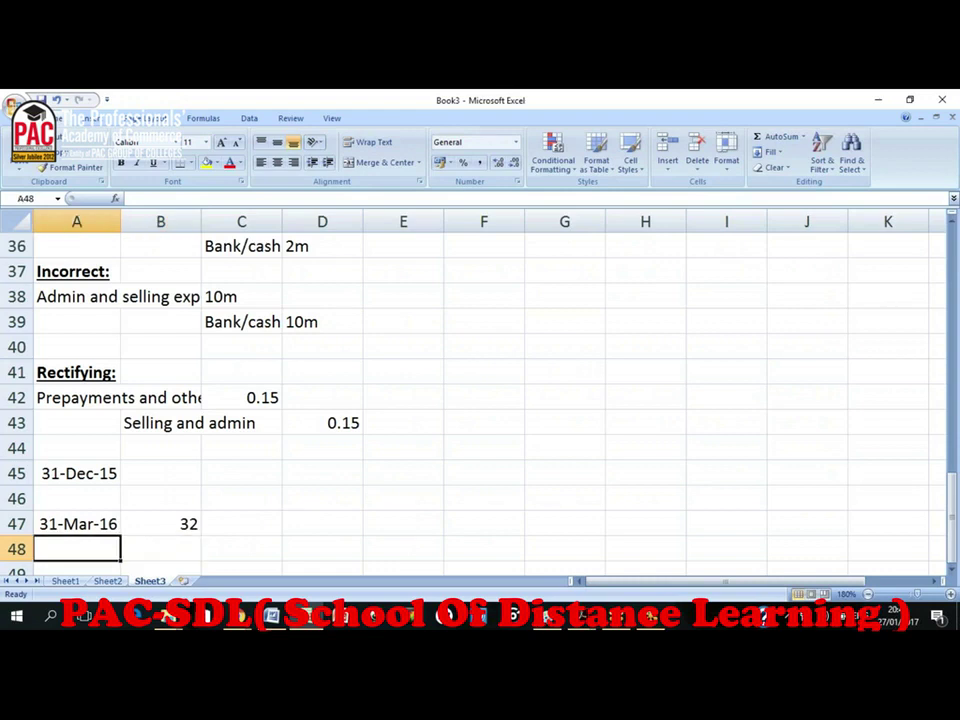
pyautogui.write('31 ma')
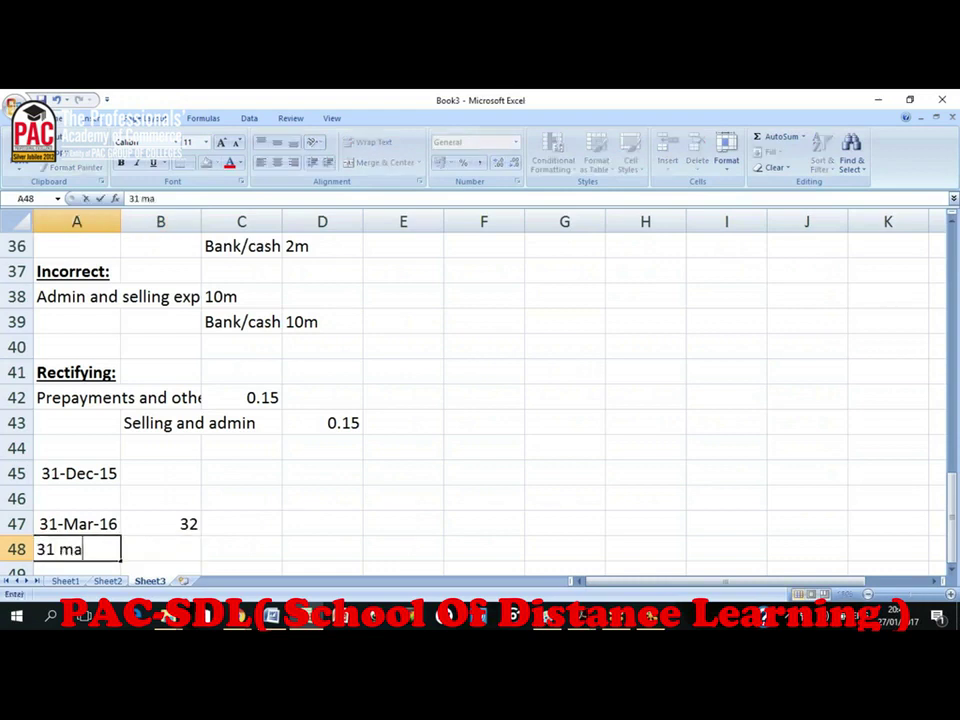
pyautogui.write('rch 2017')
pyautogui.press('Return')
pyautogui.press('Up')
pyautogui.hotkey('shift', 'Up')
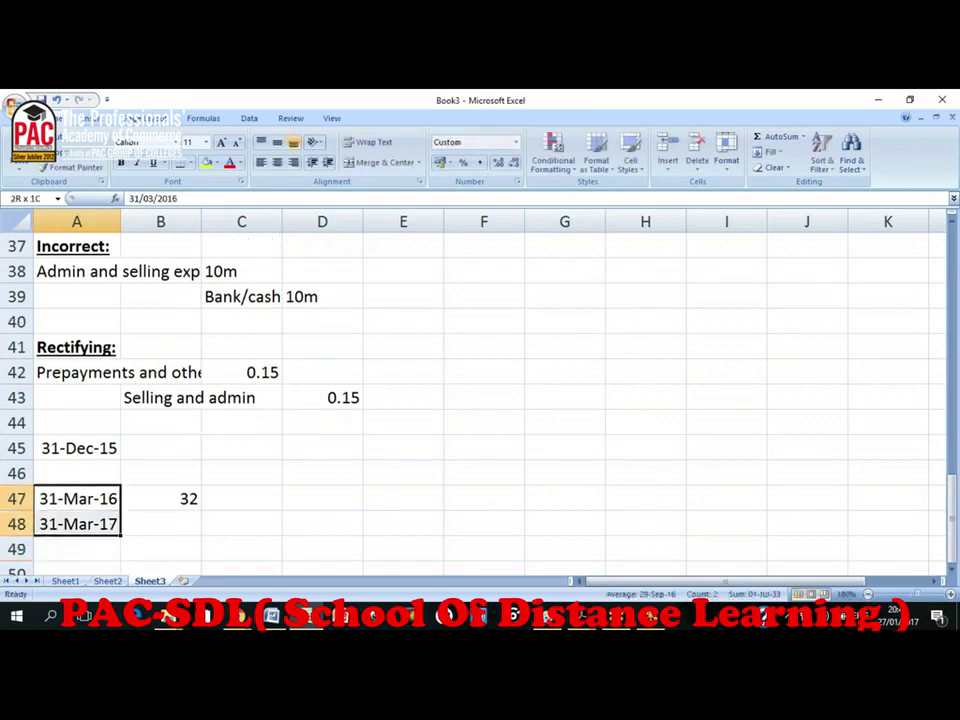
pyautogui.moveTo(121, 535)
pyautogui.mouseDown()
pyautogui.moveTo(122, 567)
pyautogui.moveTo(121, 527)
pyautogui.mouseUp()
# - Copy the instalment formula from B47 down through B51
pyautogui.click(161, 443)
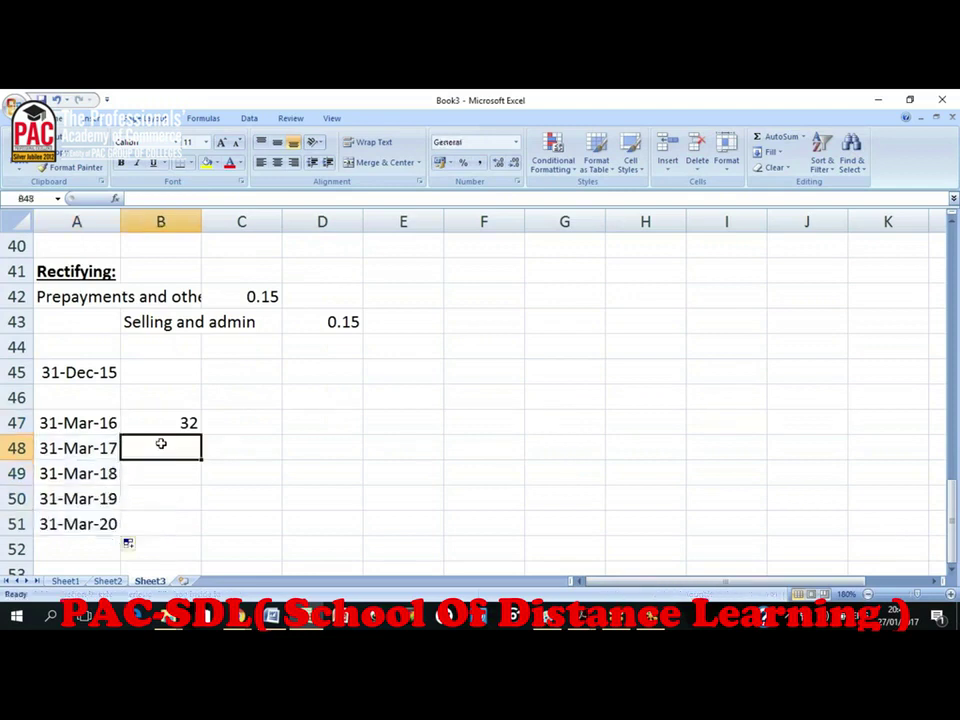
pyautogui.hotkey('ctrl', 'd')
pyautogui.press('Down')
pyautogui.hotkey('ctrl', 'd')
pyautogui.hotkey('ctrl', 'Down')
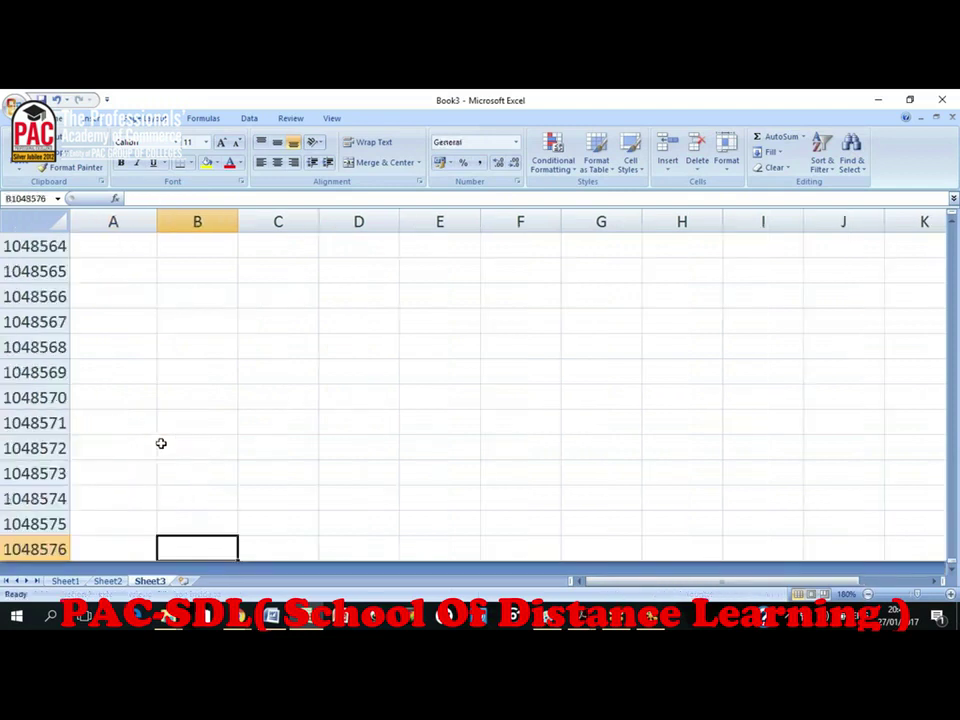
pyautogui.hotkey('ctrl', 'Up')
pyautogui.press('Down')
pyautogui.hotkey('ctrl', 'd')
pyautogui.press('Down')
pyautogui.hotkey('ctrl', 'd')
# - Review the repayment dates and instalments in rows 47 to 51 against the 31-Dec-15 year end
pyautogui.press('Up')
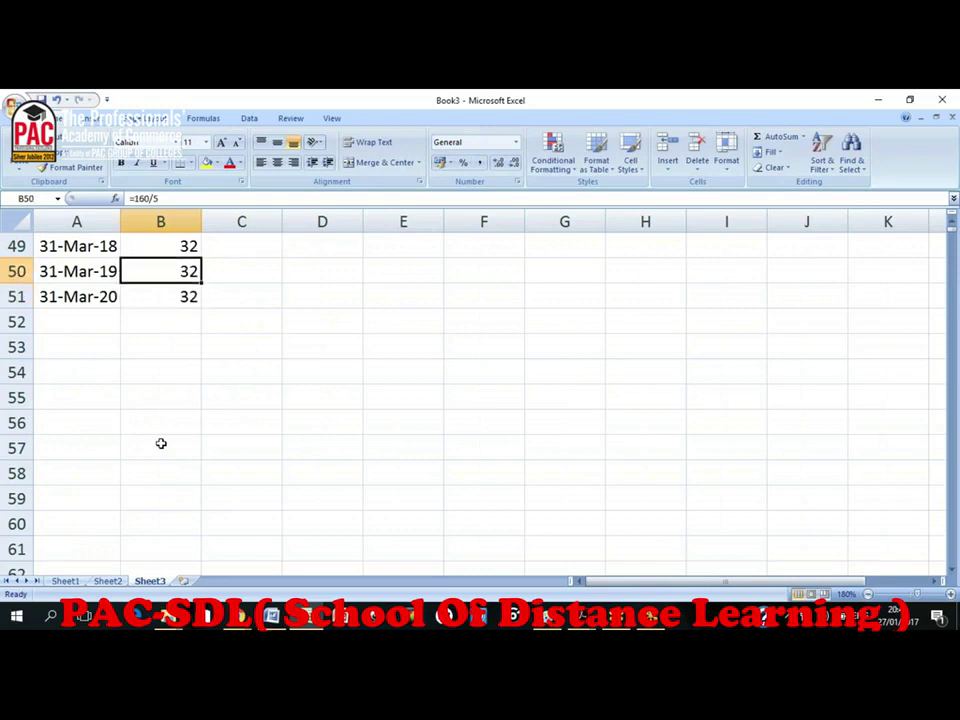
pyautogui.press('Up')
pyautogui.press('Up')
pyautogui.press('Up')
pyautogui.press('Up')
pyautogui.press('Up')
pyautogui.press('Up')
pyautogui.press('Up')
pyautogui.press('Up')
pyautogui.press('Up')
pyautogui.press('Up')
pyautogui.press('Down')
pyautogui.press('Down')
pyautogui.press('Down')
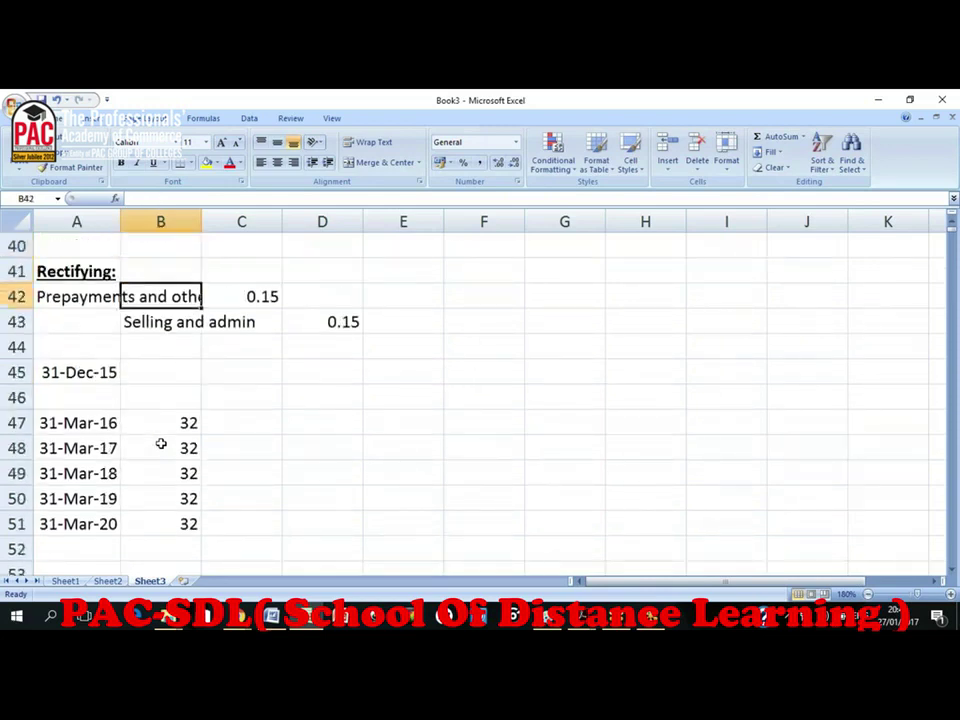
pyautogui.press('Down')
pyautogui.press('Down')
pyautogui.press('Down')
pyautogui.press('Down')
pyautogui.press('Left')
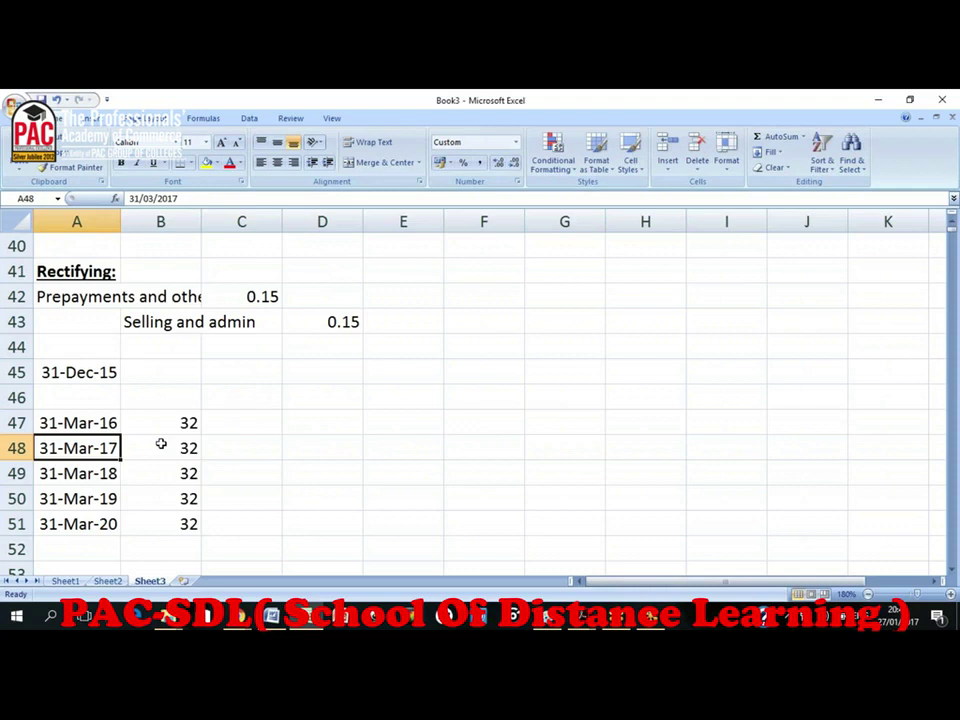
pyautogui.press('Up')
pyautogui.press('Up')
pyautogui.press('Up')
pyautogui.press('Down')
pyautogui.press('Down')
pyautogui.press('Down')
# - Insert a row above the 31-Mar-17 repayment and enter the next year-end date, 31 Dec 2016, in A48
pyautogui.hotkey('shift', 'space')
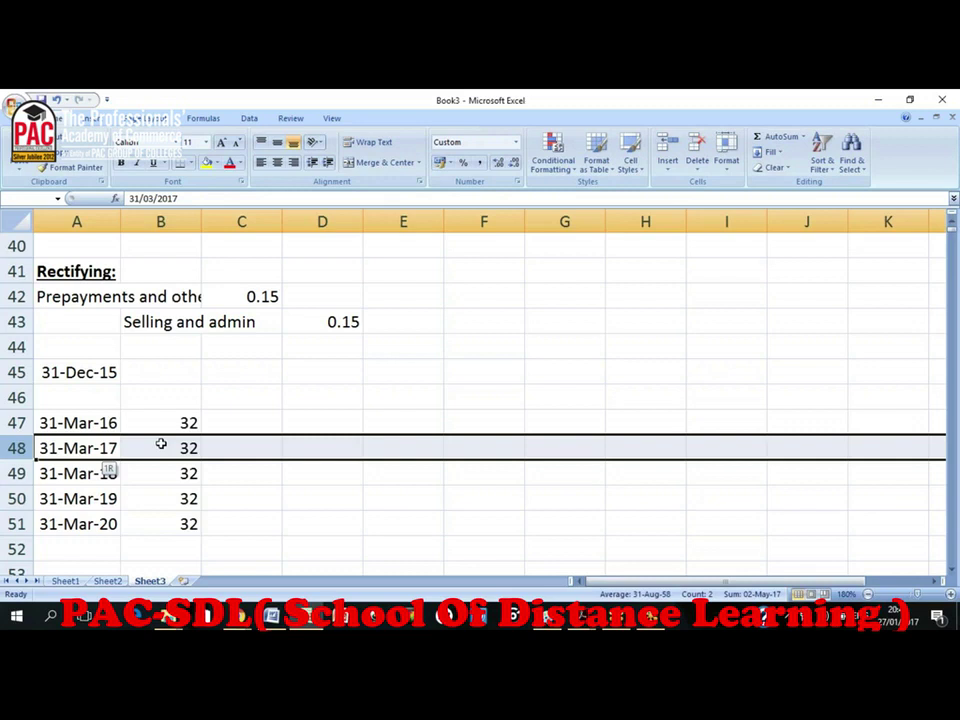
pyautogui.hotkey('ctrl', 'shift', '+')
pyautogui.press('Up')
pyautogui.press('Up')
pyautogui.press('Up')
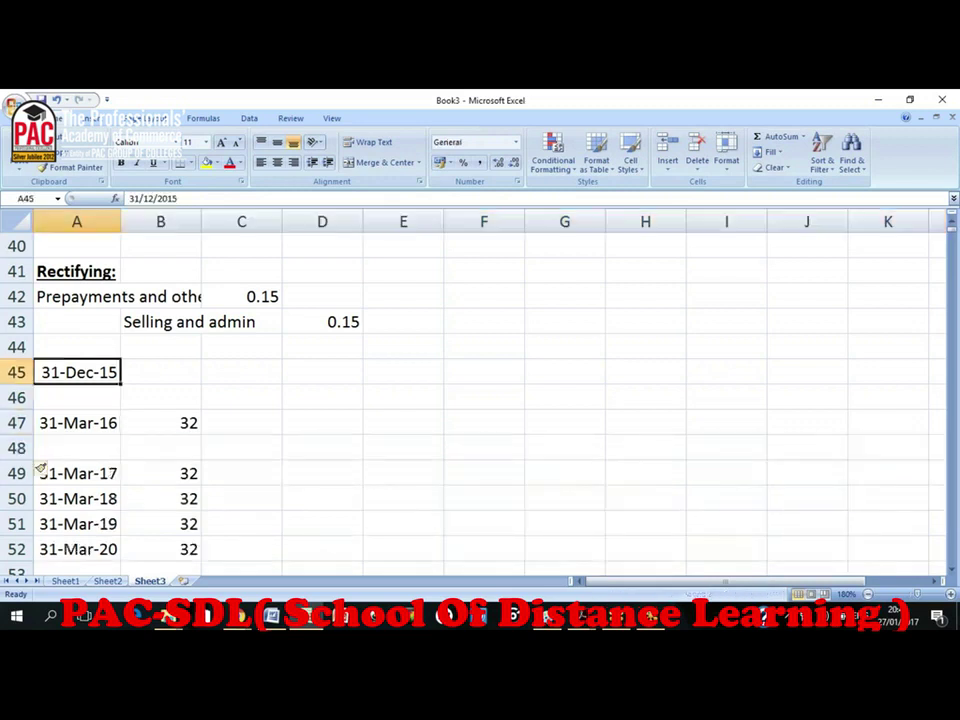
pyautogui.press('Down')
pyautogui.press('Down')
pyautogui.press('Down')
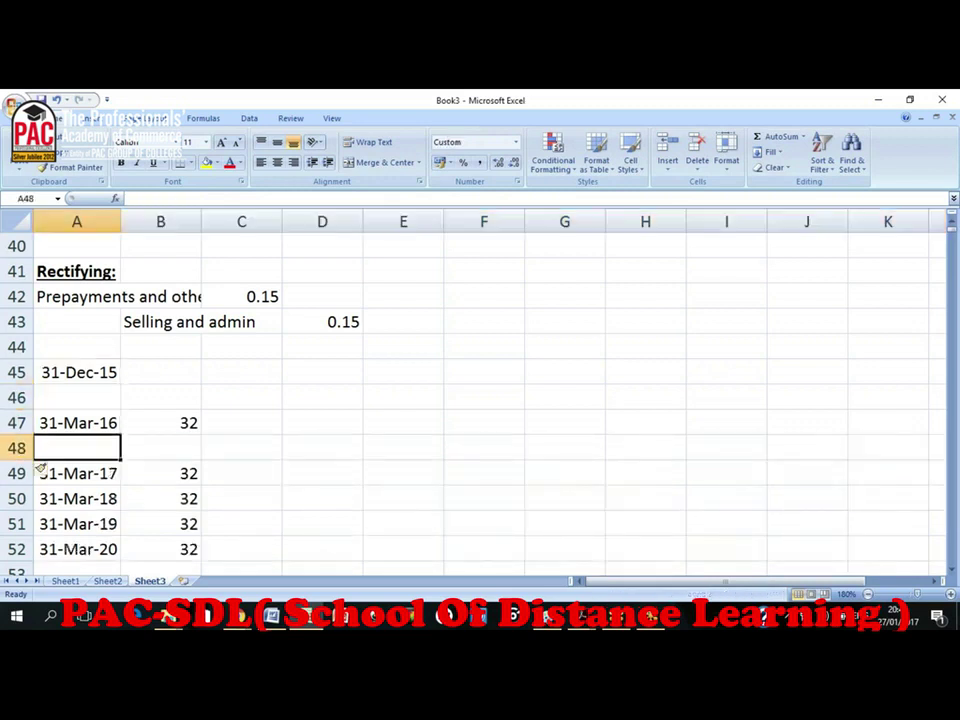
pyautogui.write('31 dec 2018')
pyautogui.press('BackSpace')
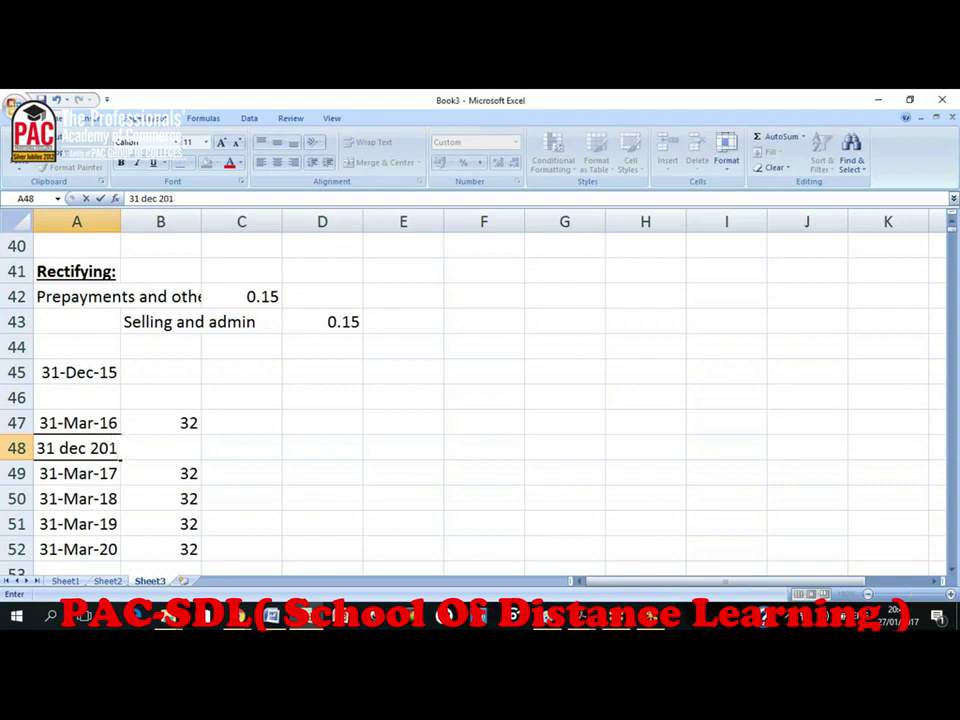
pyautogui.write('6')
pyautogui.press('Return')
# - Examine which instalments fall between the 31-Dec-15 and 31-Dec-16 year ends and which fall after them
pyautogui.press('Up')
pyautogui.press('Up')
pyautogui.press('Up')
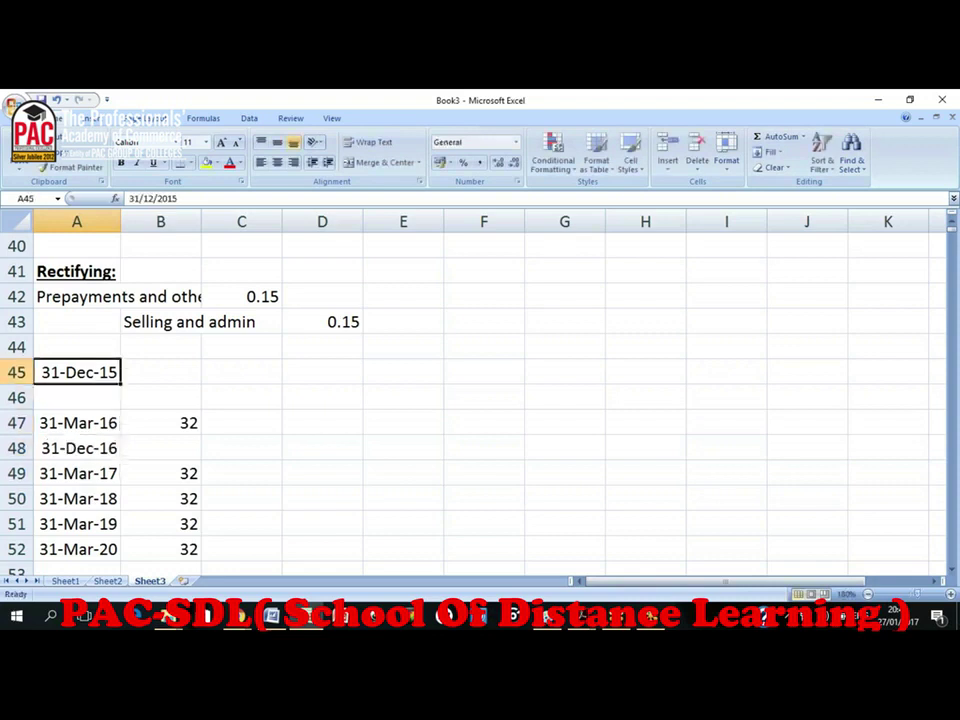
pyautogui.press('Down')
pyautogui.press('Down')
pyautogui.press('Down')
pyautogui.press('Up')
pyautogui.press('Up')
pyautogui.hotkey('shift', 'Right')
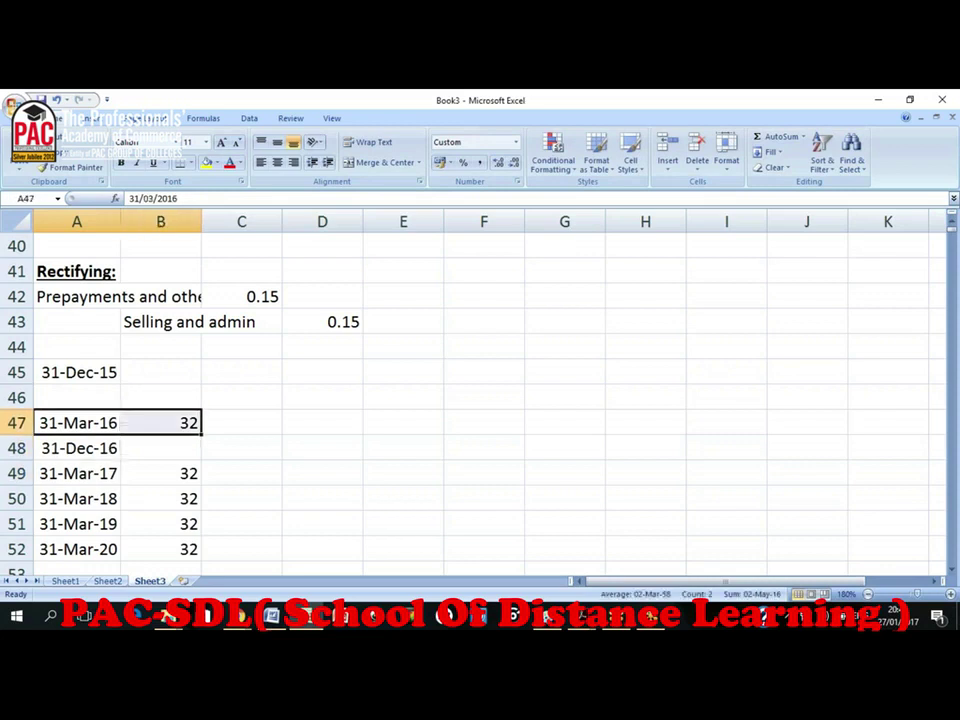
pyautogui.press('Down')
pyautogui.press('Down')
pyautogui.press('Down')
pyautogui.press('Down')
pyautogui.press('Down')
pyautogui.press('Right')
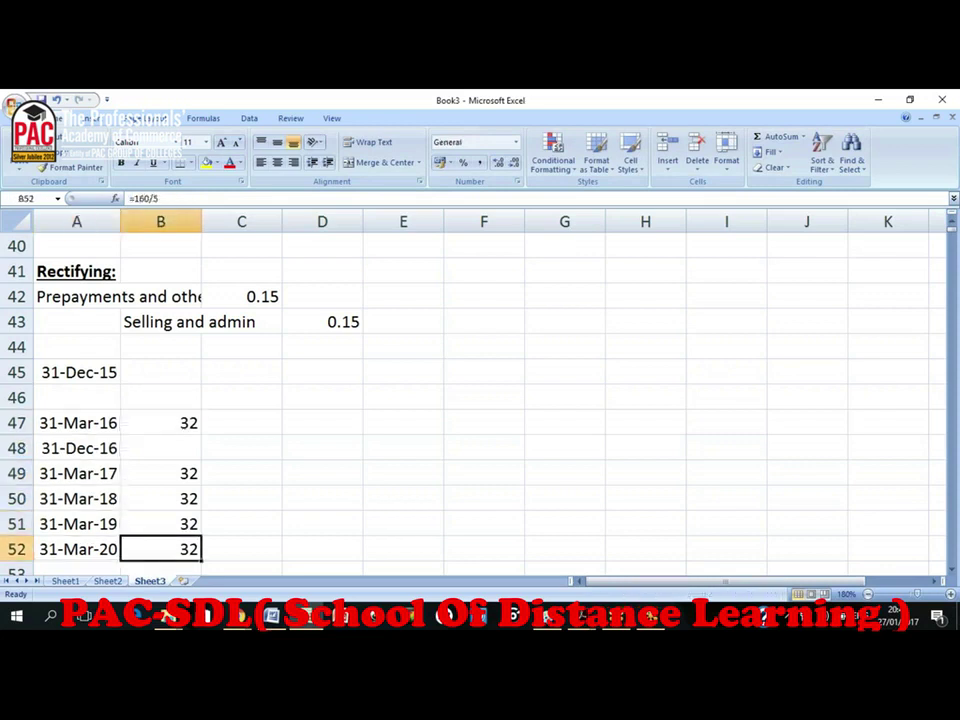
pyautogui.press('Right')
pyautogui.press('Up')
pyautogui.press('Up')
pyautogui.press('Up')
pyautogui.press('Up')
pyautogui.press('Up')
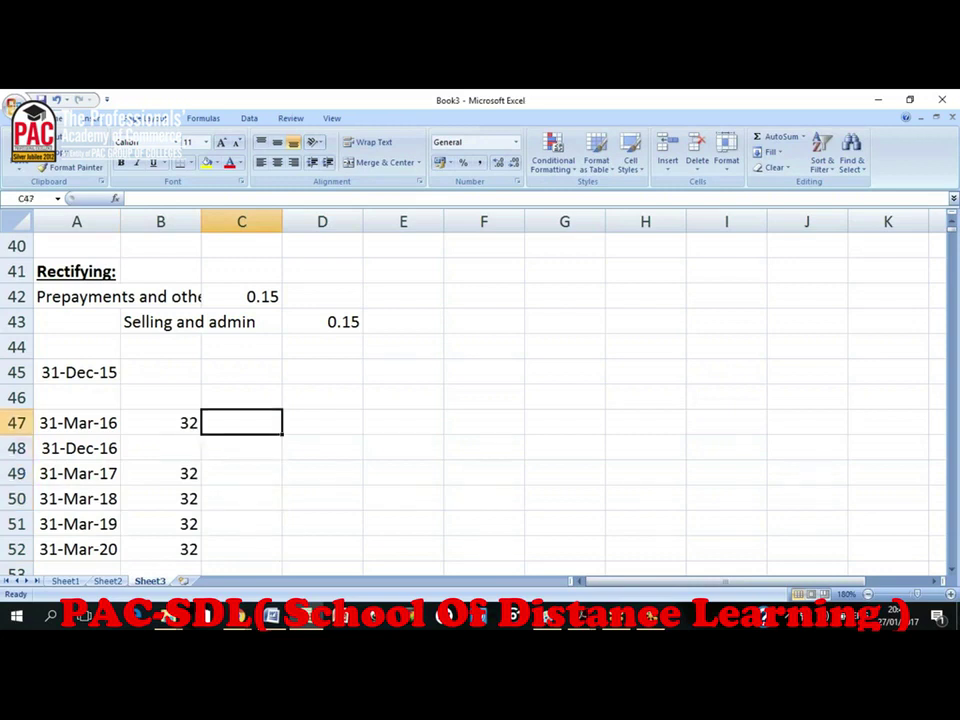
# - Label the 31-Mar-16 instalment in C47 as "current portion"
pyautogui.write('current')
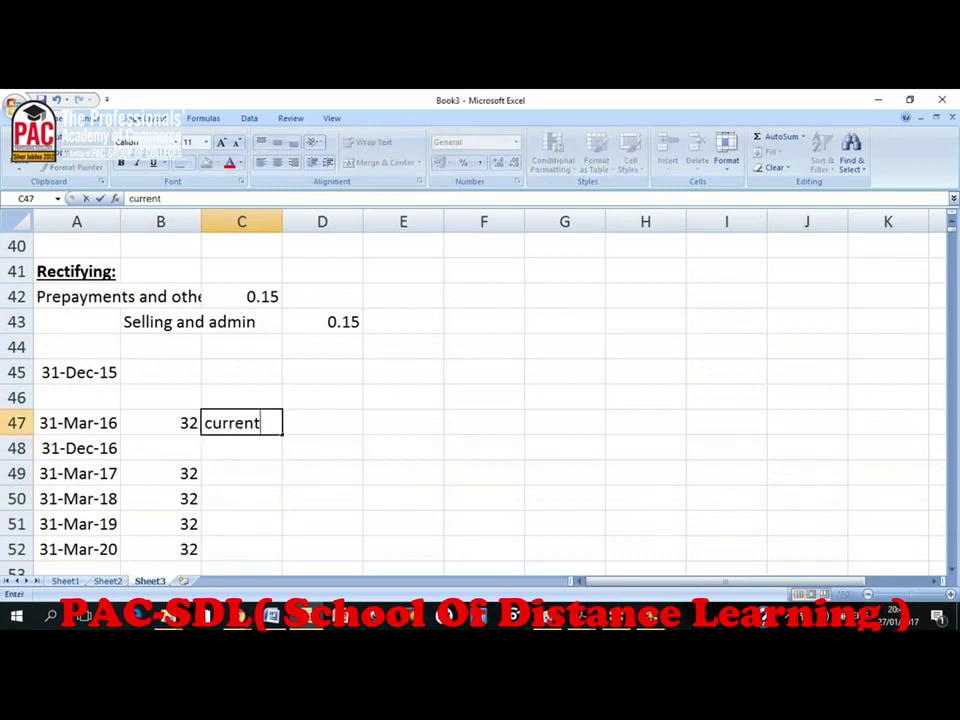
pyautogui.write(' portion')
pyautogui.press('Return')
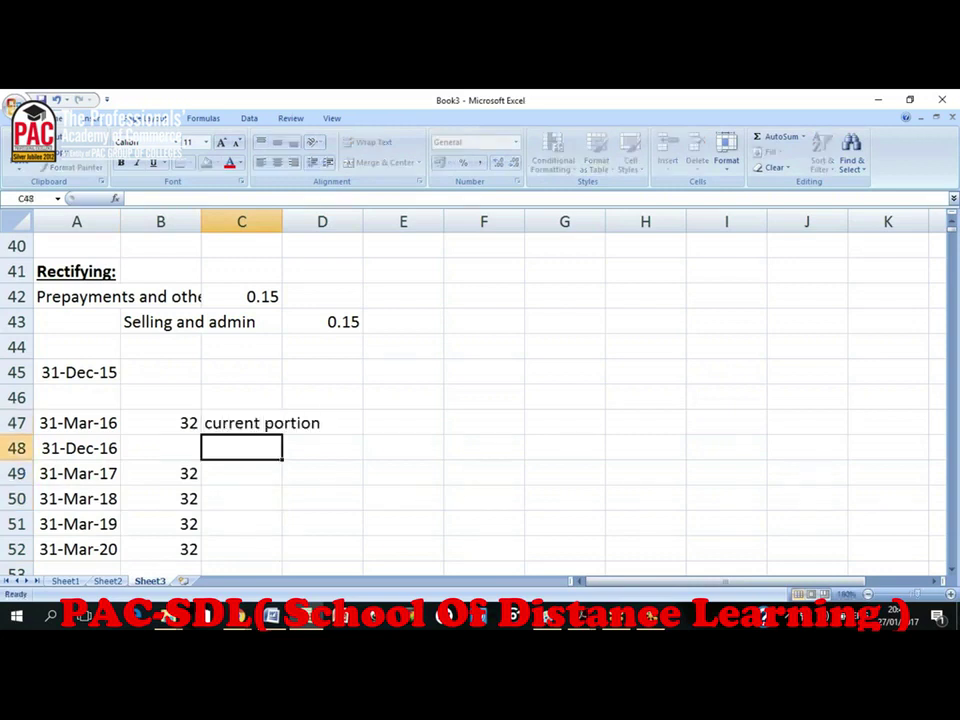
# - Compare the 31-Mar-16 instalment with the combined instalments in B49 to B52 that fall after 31-Dec-16
pyautogui.click(160, 422)
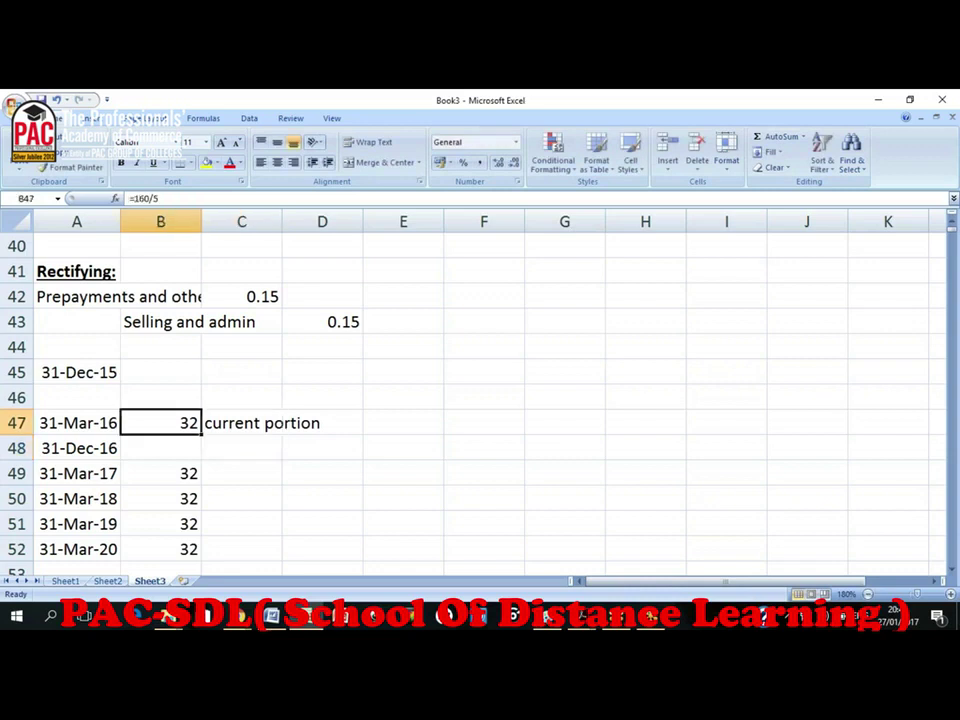
pyautogui.click(241, 447)
pyautogui.moveTo(241, 473); pyautogui.dragTo(241, 523)
pyautogui.click(160, 473)
pyautogui.moveTo(160, 473); pyautogui.dragTo(160, 548)
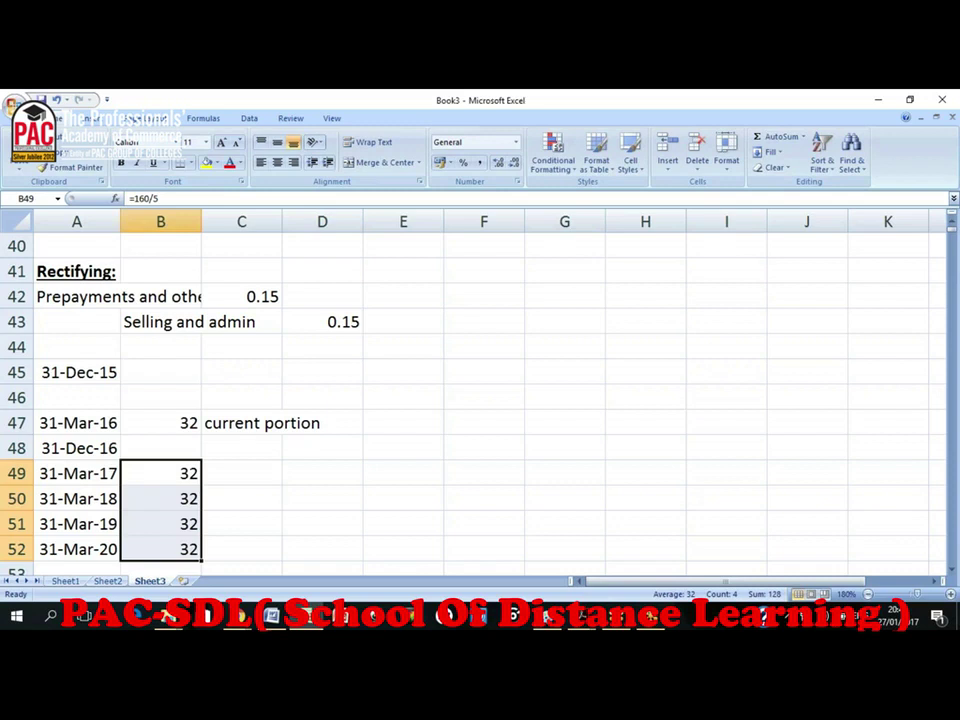
pyautogui.hotkey('alt', 'Tab')
pyautogui.hotkey('alt', 'Tab')
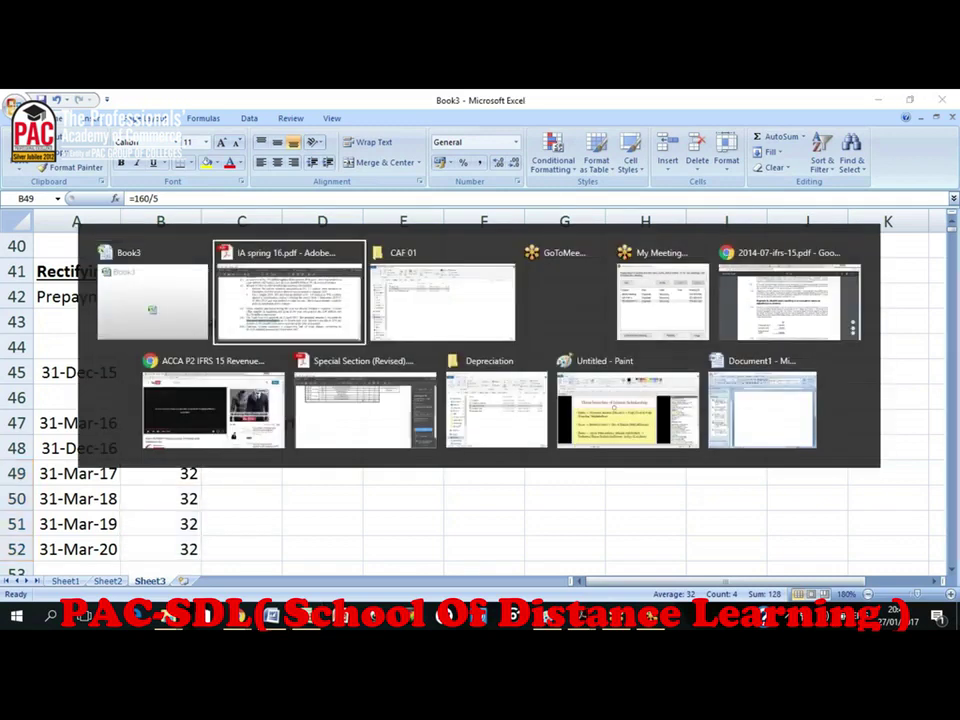
pyautogui.press('Escape')
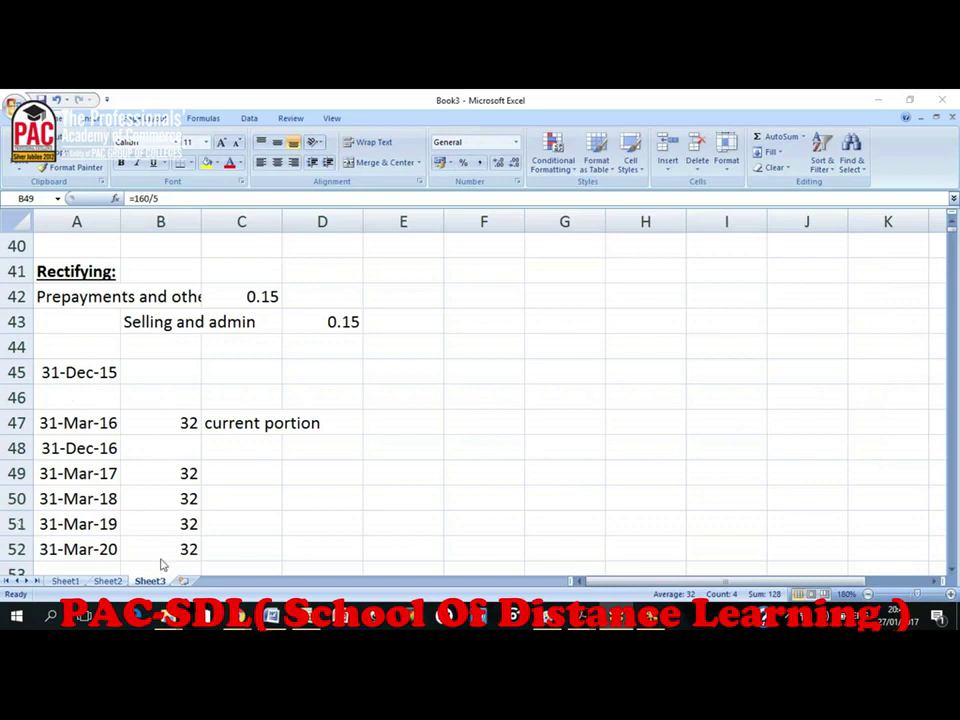
pyautogui.press('F2')
pyautogui.press('Home')
pyautogui.write('=')
pyautogui.click(184, 422)
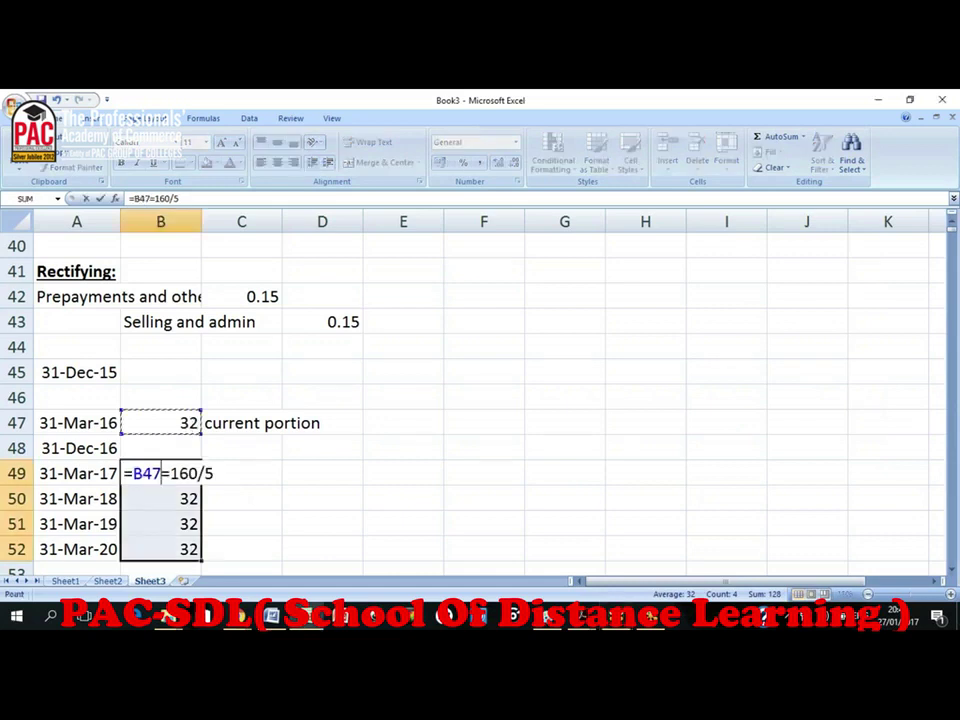
pyautogui.press('Escape')
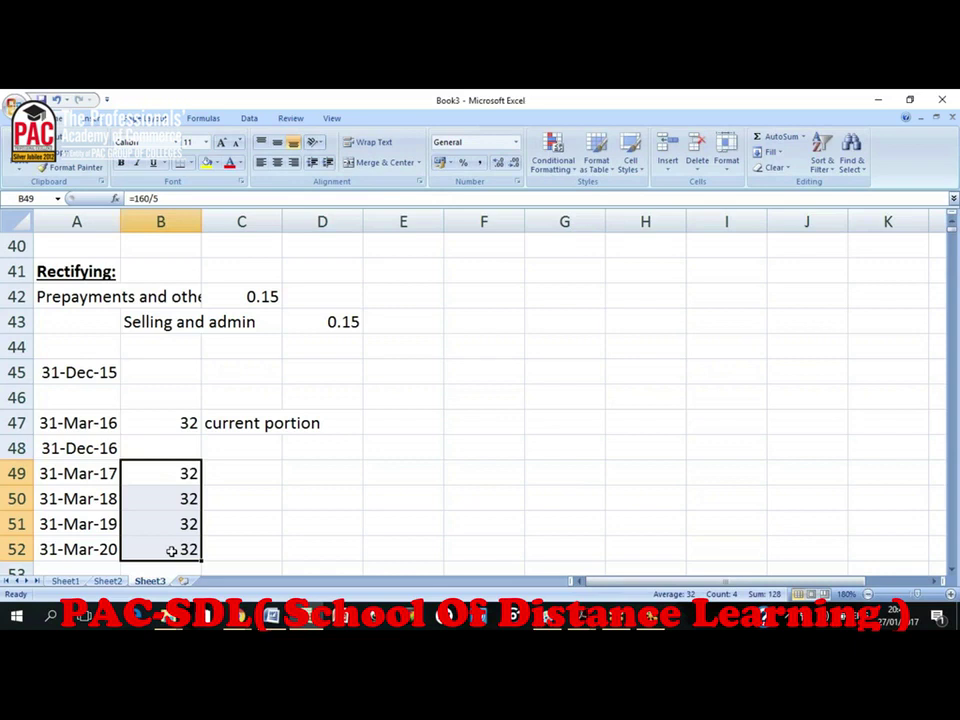
# - Switch to IA spring 16.pdf in Acrobat Reader and read the principal repayment and interest terms in note (vii)
pyautogui.hotkey('alt', 'Tab')
pyautogui.hotkey('alt', 'Tab')
pyautogui.hotkey('alt', 'Tab')
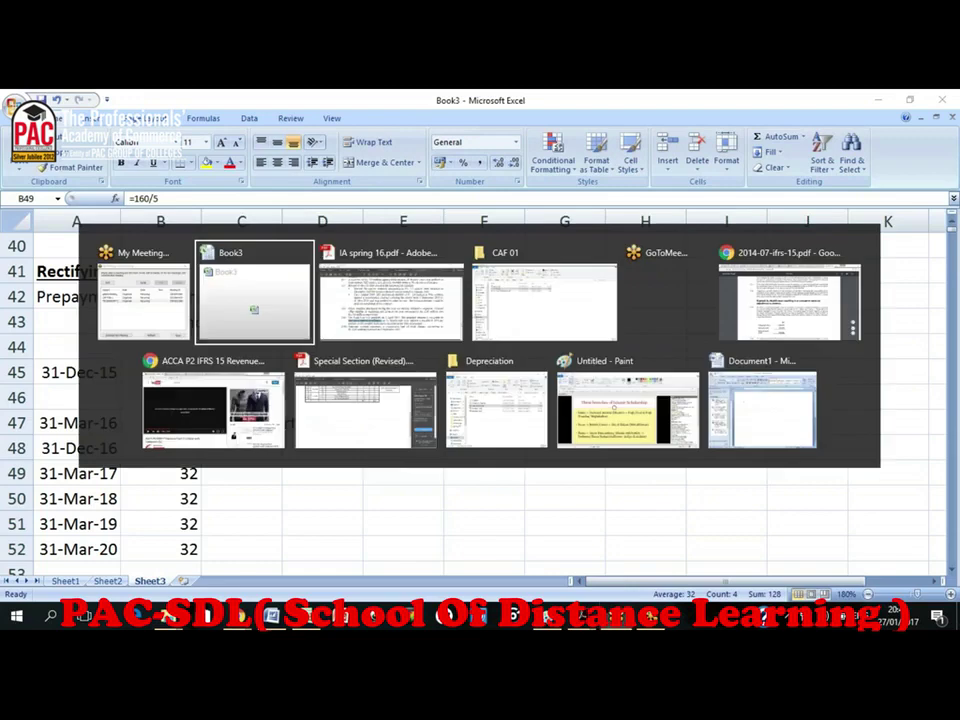
pyautogui.press('Tab')
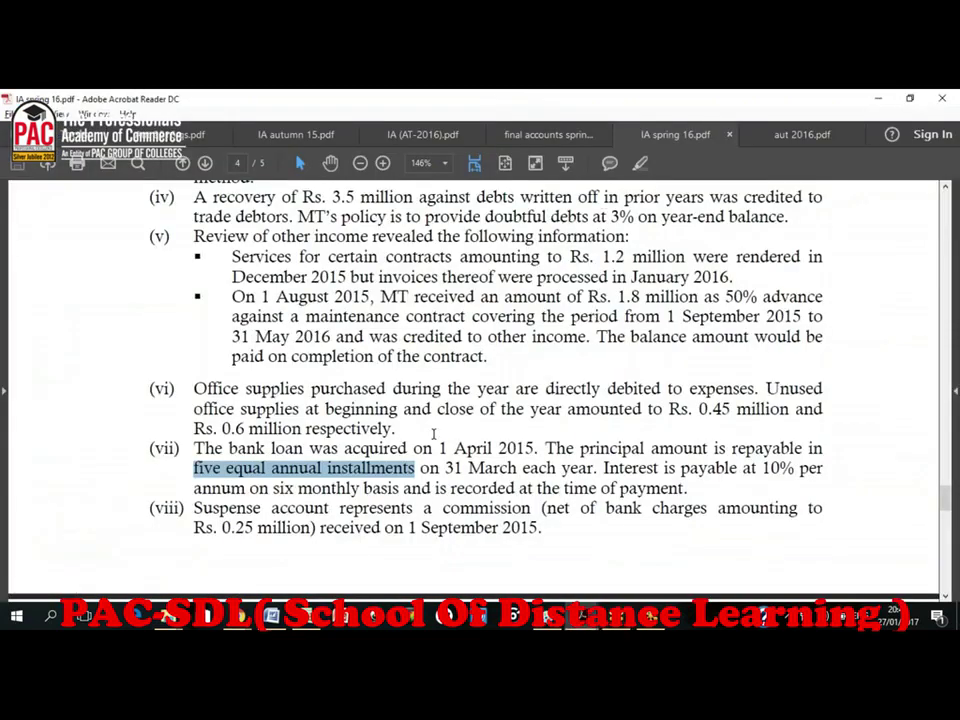
pyautogui.moveTo(598, 467); pyautogui.dragTo(550, 449)
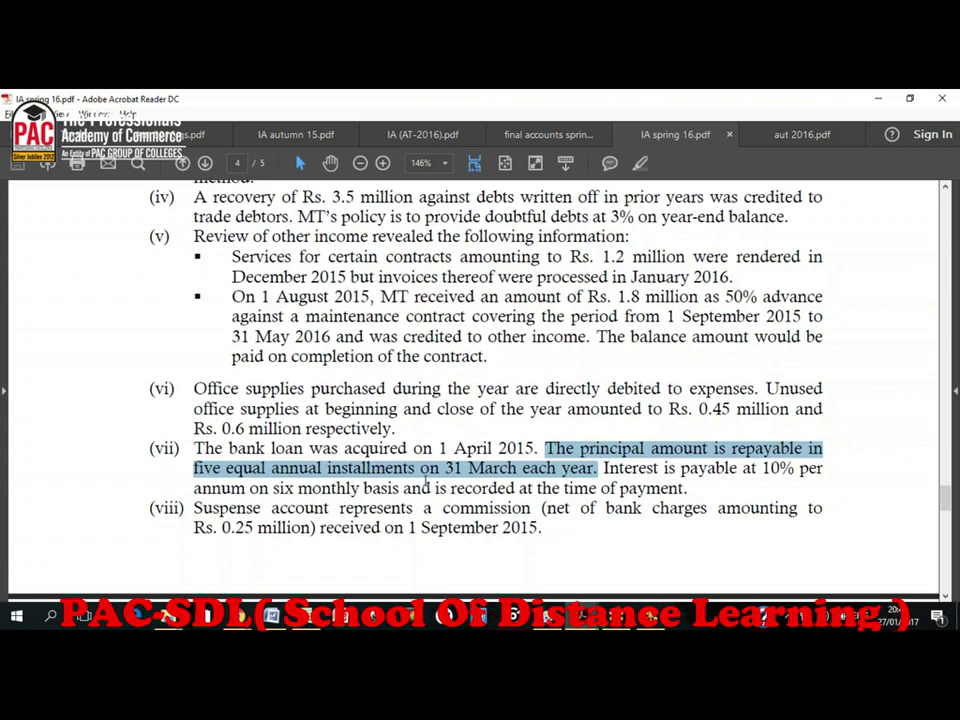
pyautogui.moveTo(434, 487); pyautogui.dragTo(684, 488)
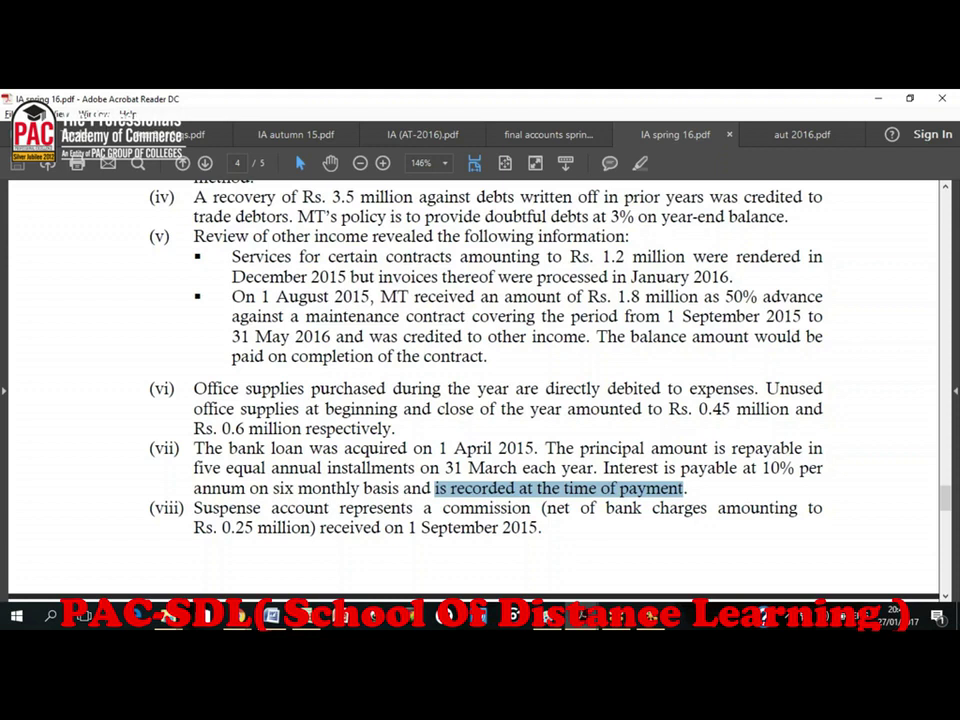
pyautogui.moveTo(603, 468); pyautogui.dragTo(688, 490)
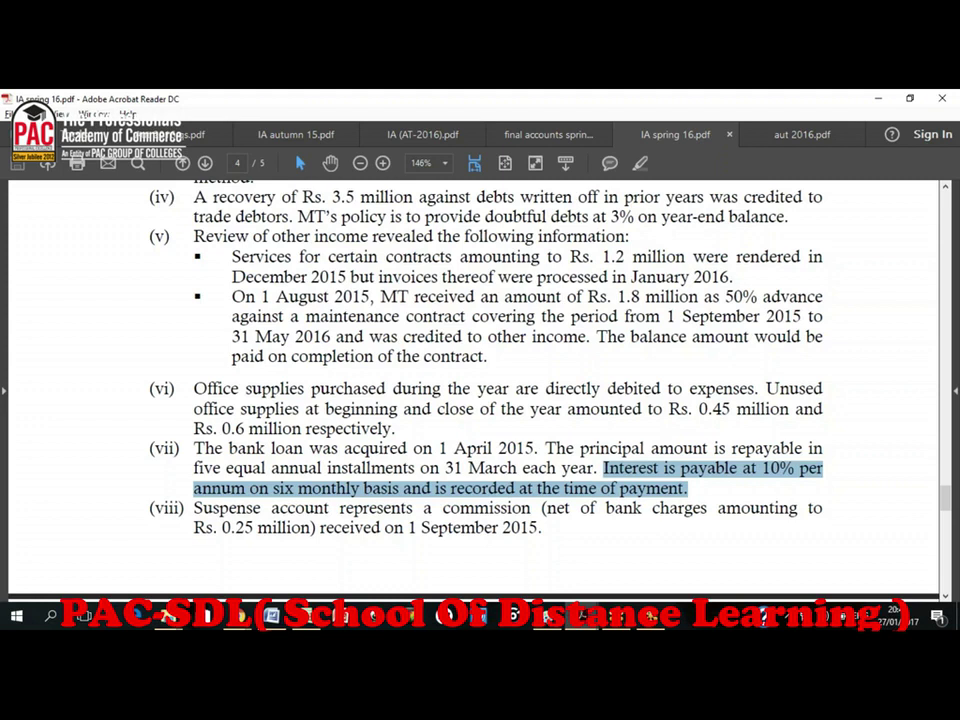
# - Switch back to the Book3 workbook in Excel and enter the loan acquisition date, 1 April 2015, in A54
pyautogui.hotkey('alt', 'Tab')
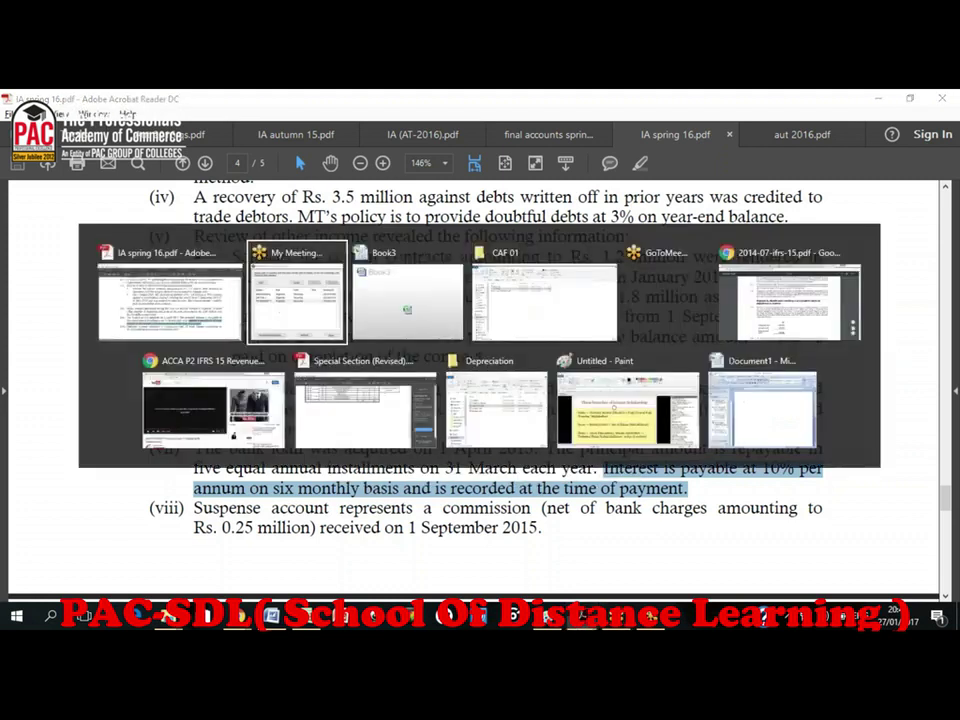
pyautogui.press('Tab')
pyautogui.press('Down')
pyautogui.press('Down')
pyautogui.press('Down')
pyautogui.press('Down')
pyautogui.press('Down')
pyautogui.press('Down')
pyautogui.press('Down')
pyautogui.press('Down')
pyautogui.press('Down')
pyautogui.press('Down')
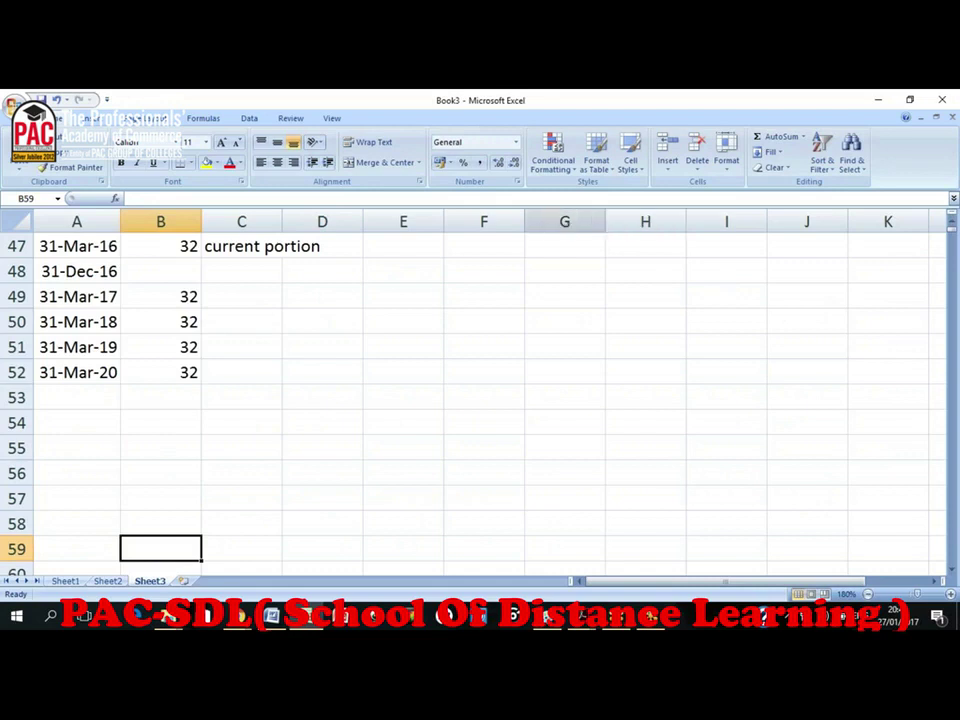
pyautogui.press('Left')
pyautogui.press('Up')
pyautogui.press('Up')
pyautogui.press('Up')
pyautogui.press('Up')
pyautogui.press('Up')
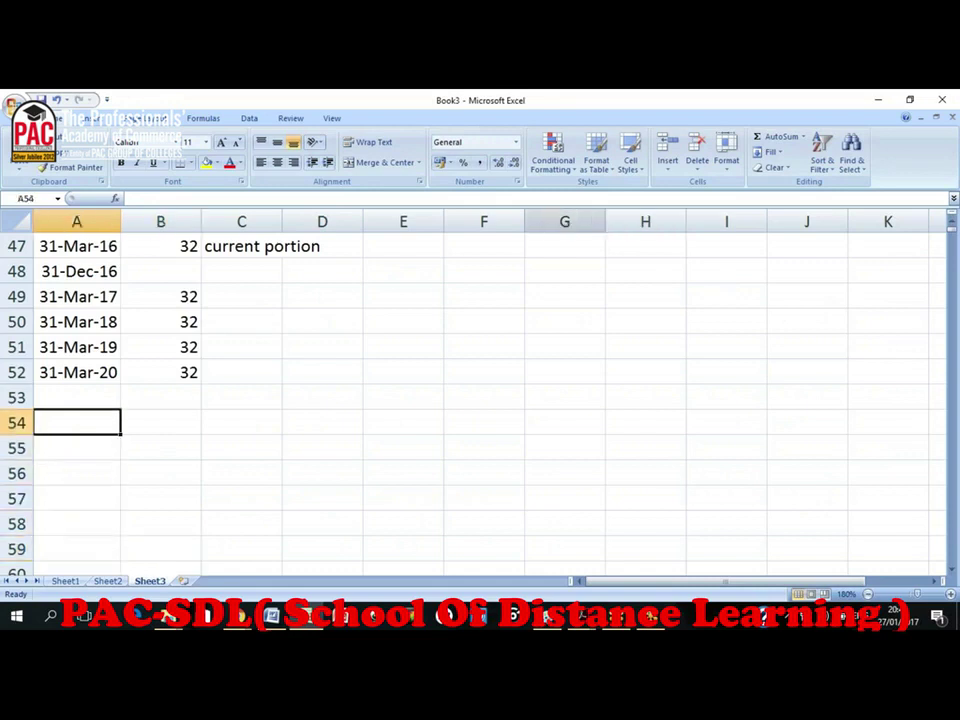
pyautogui.write('1 apri')
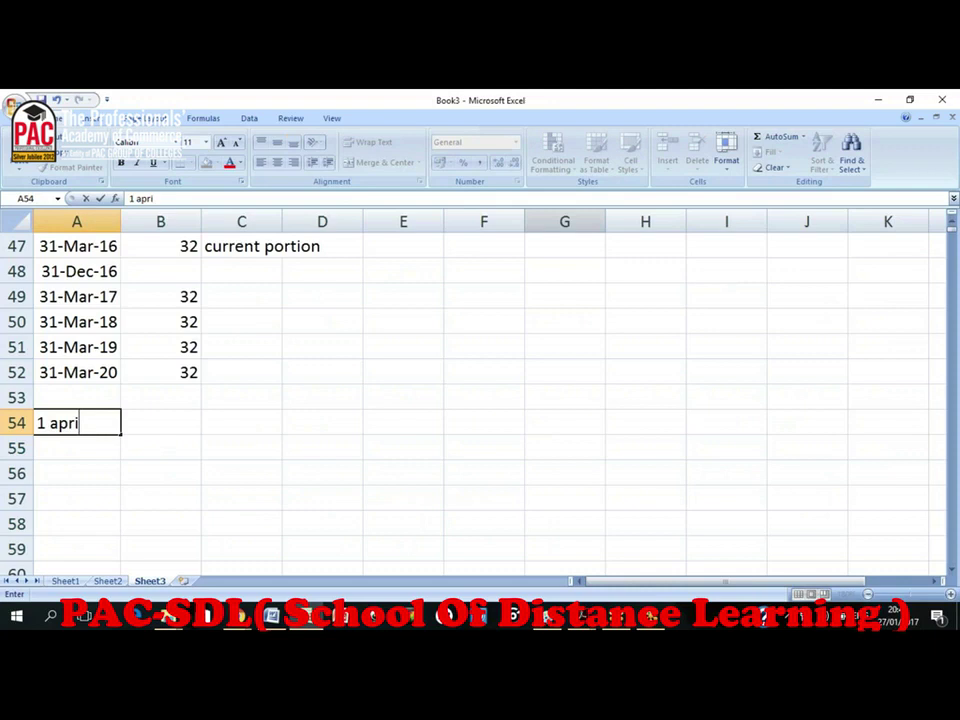
pyautogui.write('l 2014')
pyautogui.press('BackSpace')
pyautogui.write('5')
pyautogui.press('Return')
pyautogui.moveTo(77, 423); pyautogui.dragTo(77, 448)
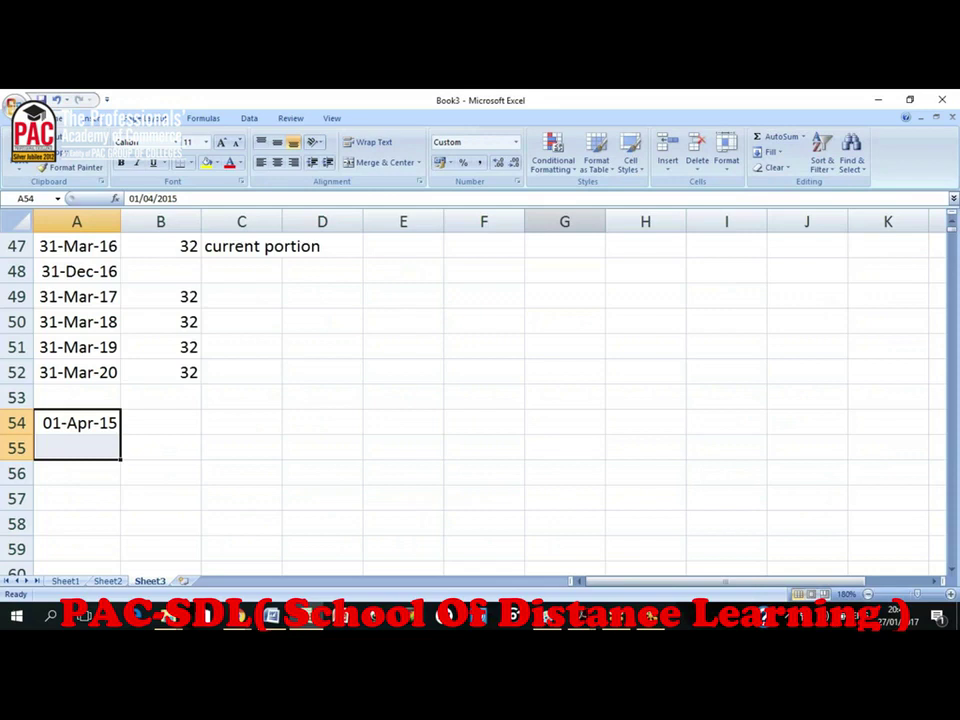
# - Switch to Acrobat Reader and check bank loan note (vii) in IA spring 16.pdf and final accounts spring 16.pdf
pyautogui.hotkey('alt', 'Tab')
pyautogui.hotkey('alt', 'Tab')
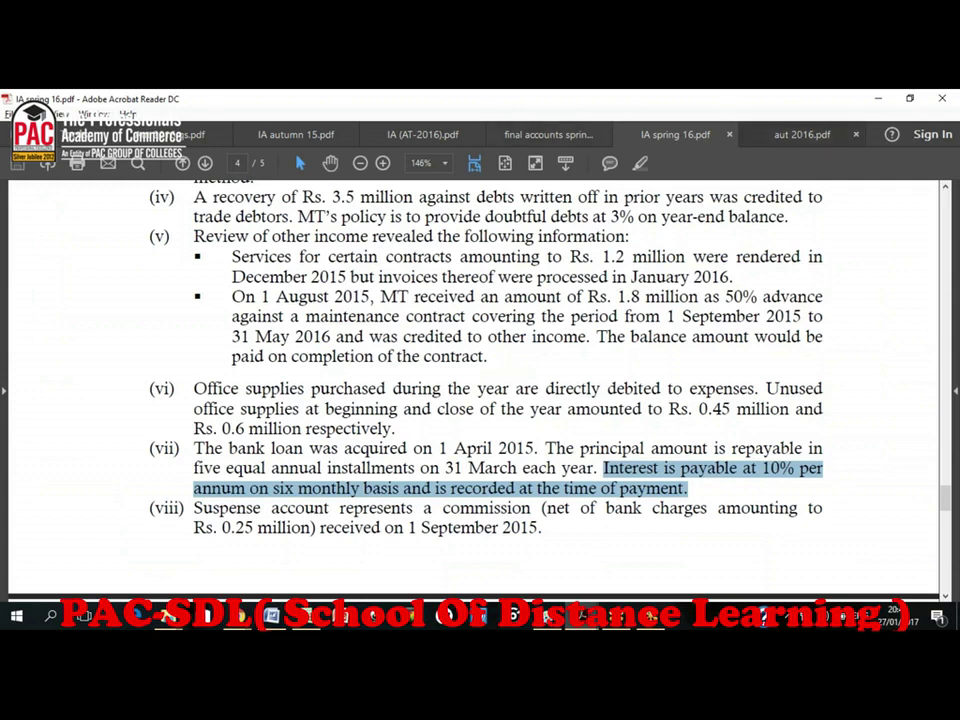
pyautogui.click(581, 138)
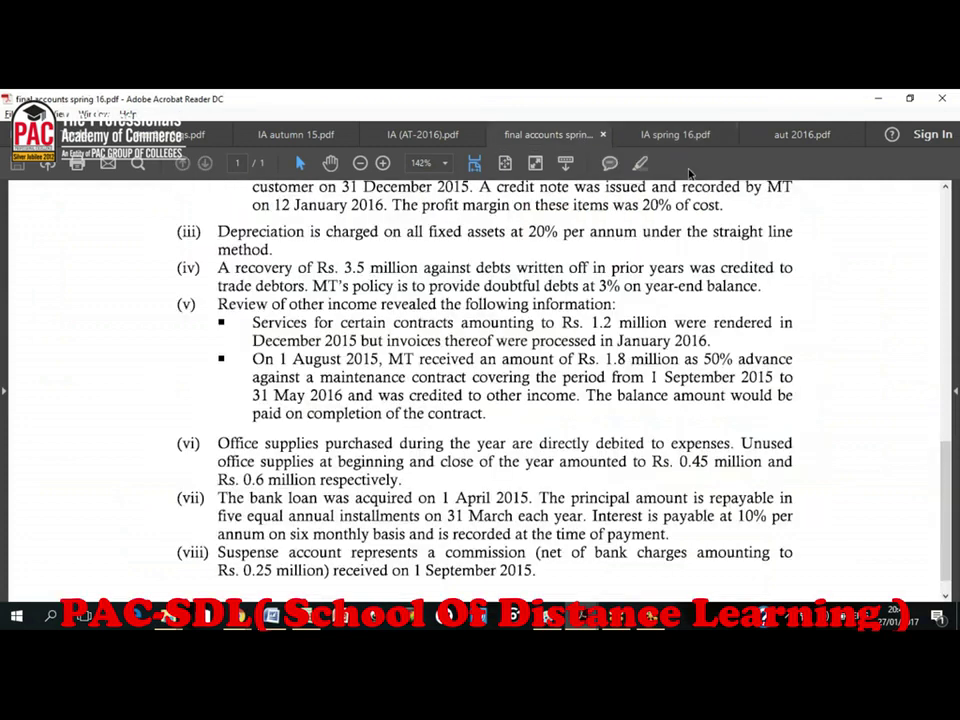
pyautogui.click(668, 134)
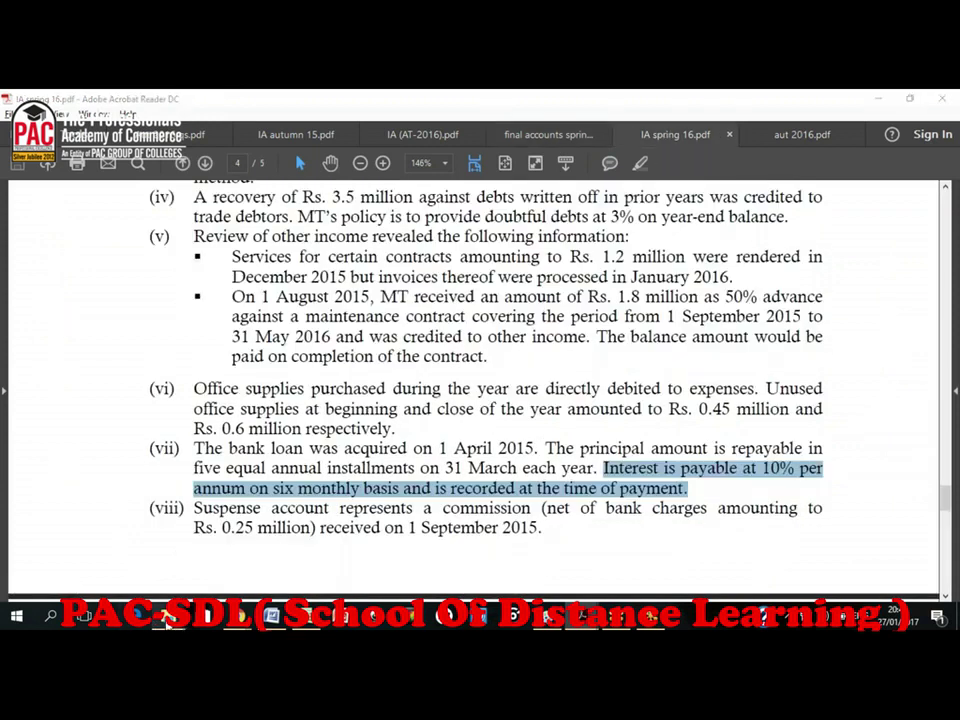
# - Open CAF-01 IA (Solution) Sp-16.pdf from the CAF 01 folder in File Explorer and collapse the reader's tools pane
pyautogui.moveTo(170, 615)
pyautogui.click(218, 552)
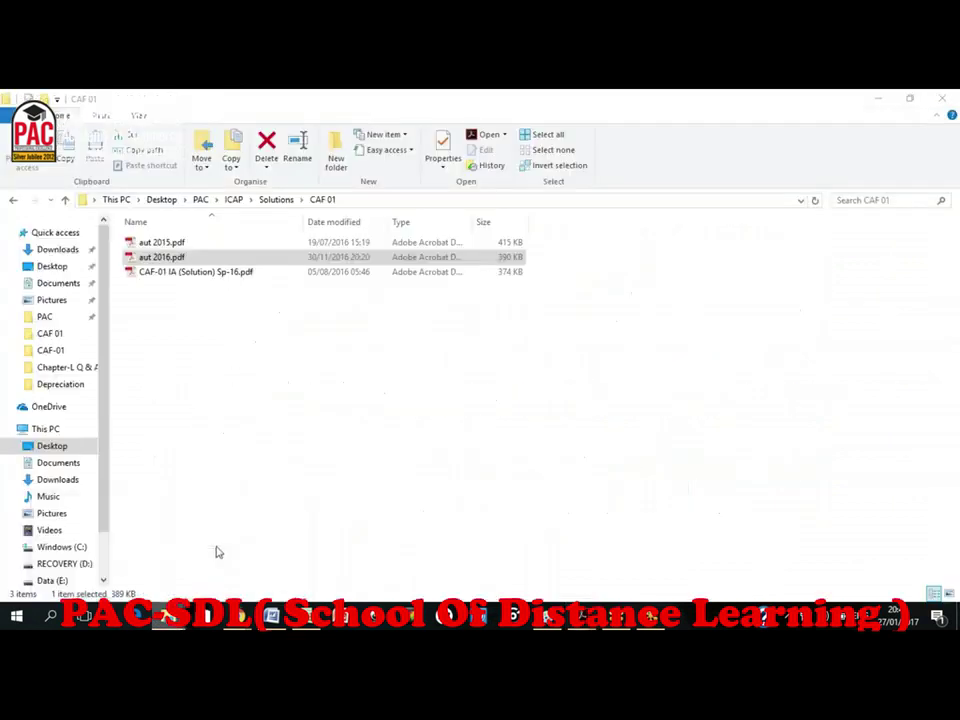
pyautogui.click(232, 272)
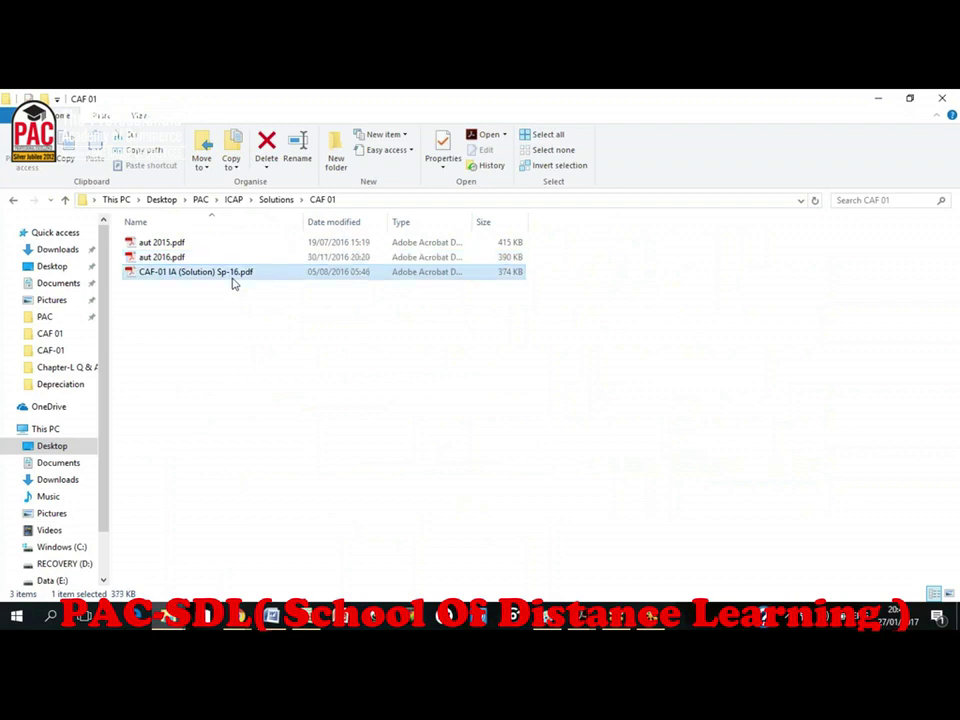
pyautogui.doubleClick(232, 279)
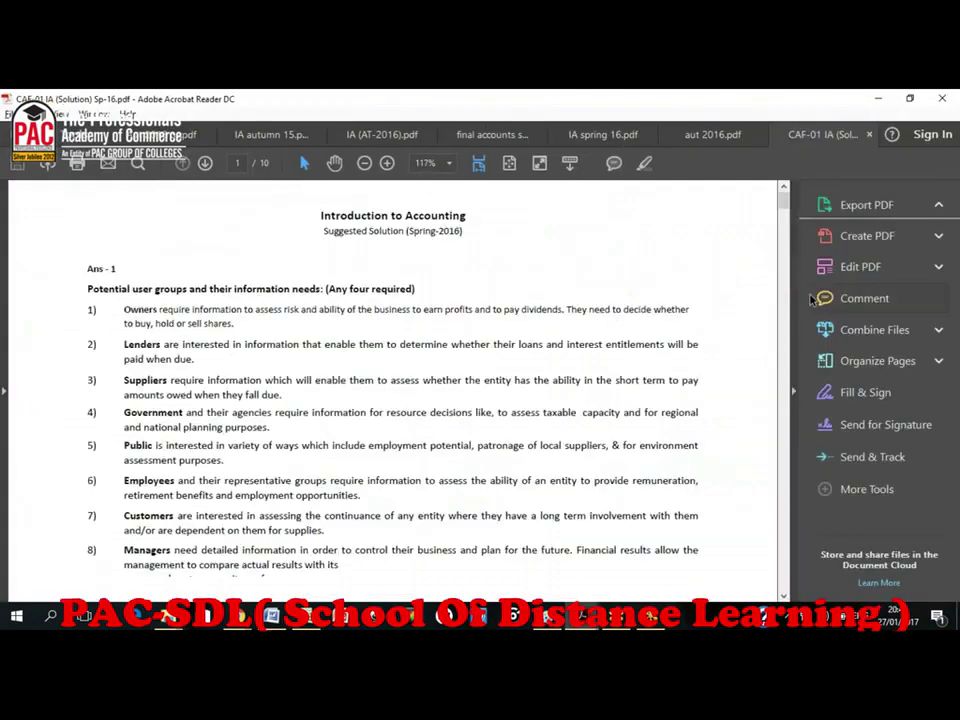
pyautogui.click(793, 391)
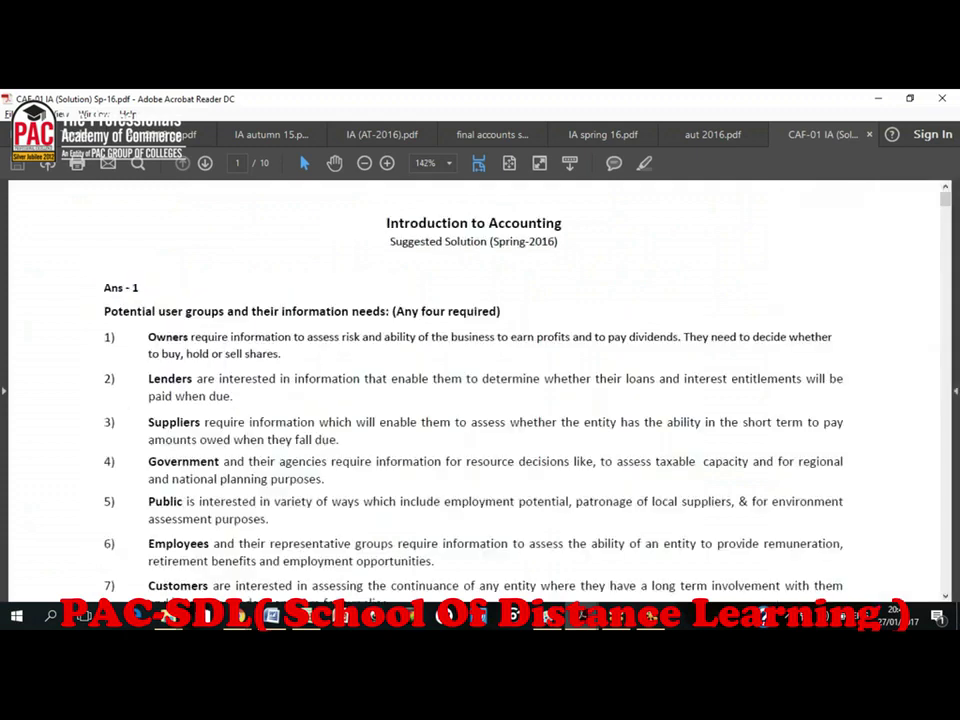
# - Find Moon Trading's Equity & Liabilities in the suggested solution and examine the non-current loan and the current portion of loan
pyautogui.scroll(-15, 476, 390)
pyautogui.scroll(-20, 476, 390)
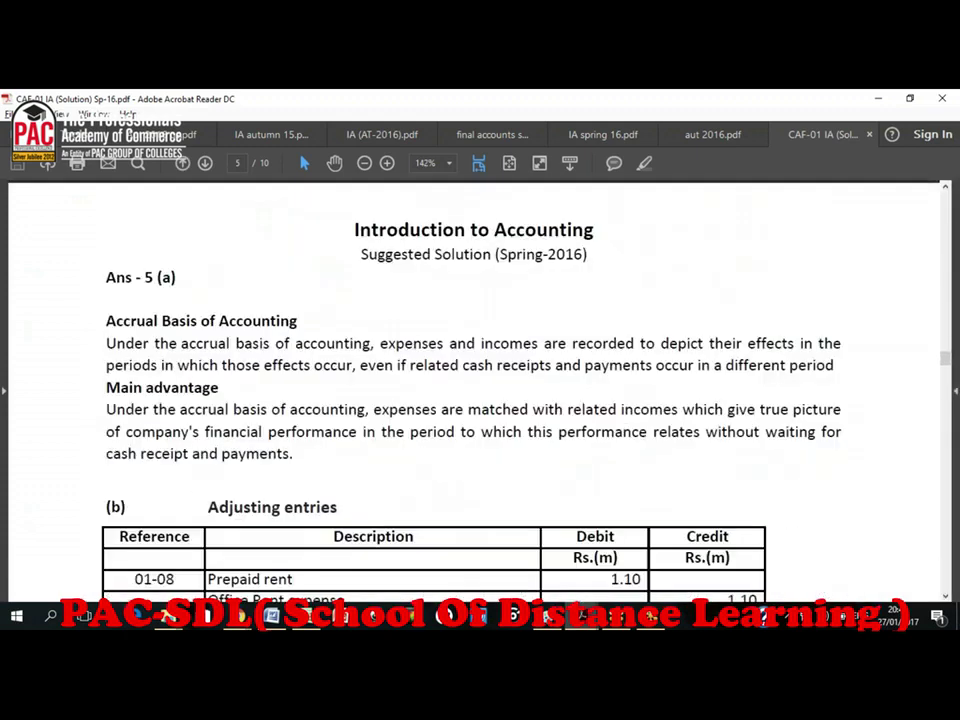
pyautogui.scroll(-20, 476, 390)
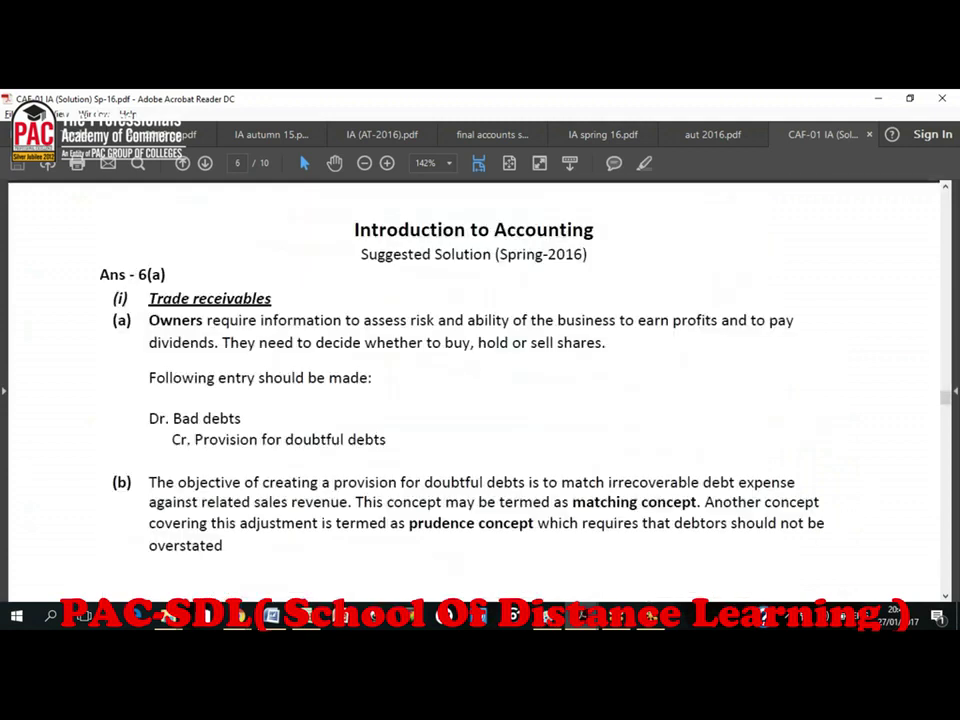
pyautogui.scroll(-10, 476, 390)
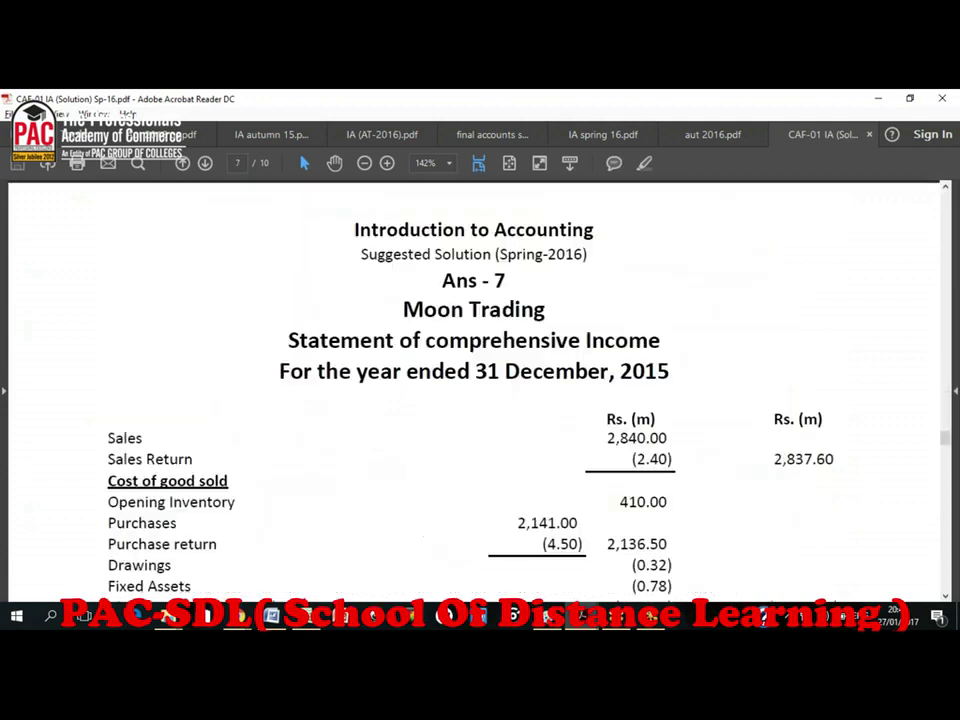
pyautogui.scroll(-5, 476, 390)
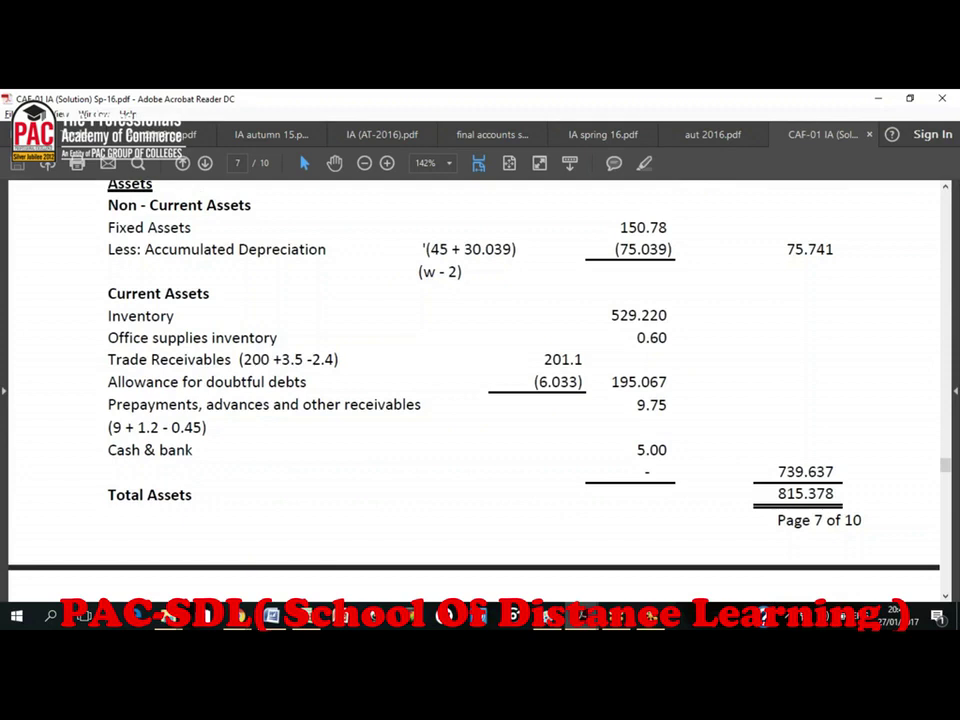
pyautogui.scroll(-5, 790, 332)
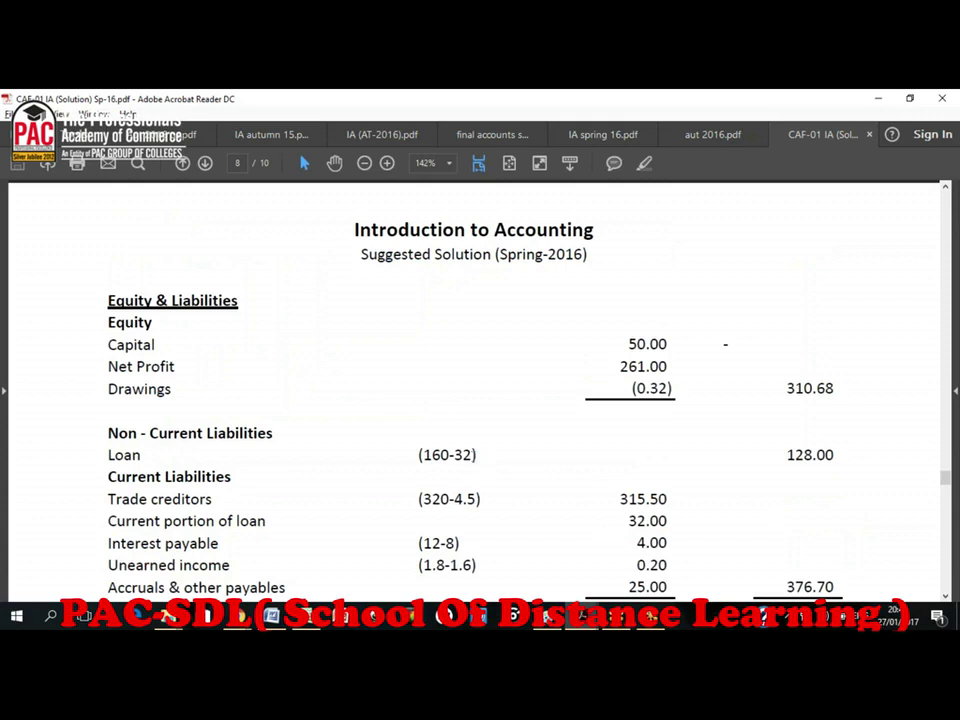
pyautogui.moveTo(627, 520); pyautogui.dragTo(667, 519)
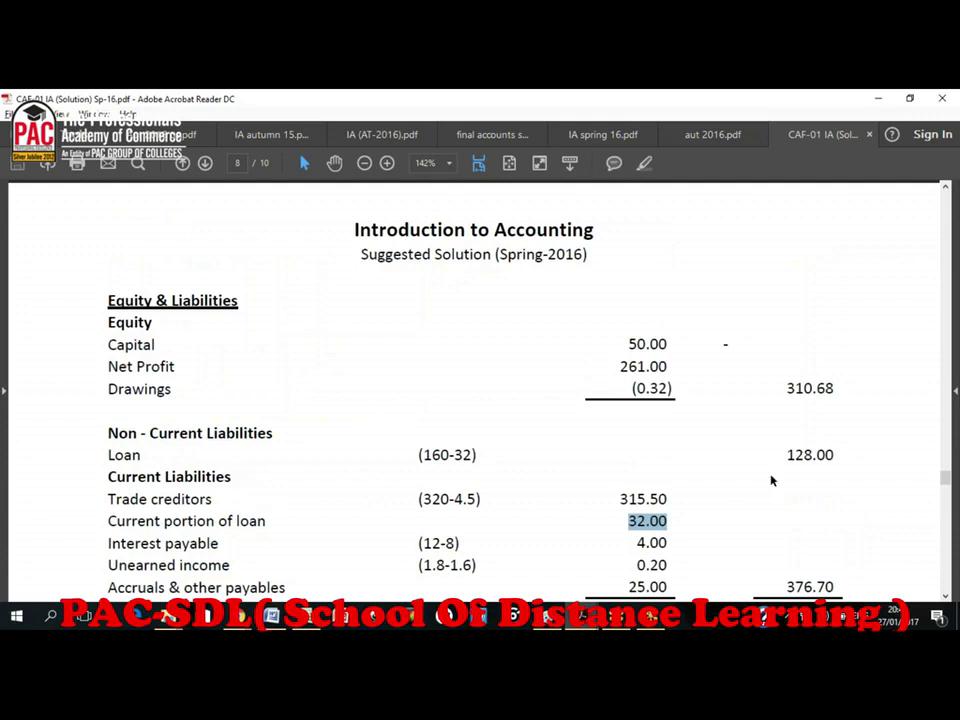
pyautogui.moveTo(787, 455); pyautogui.dragTo(838, 453)
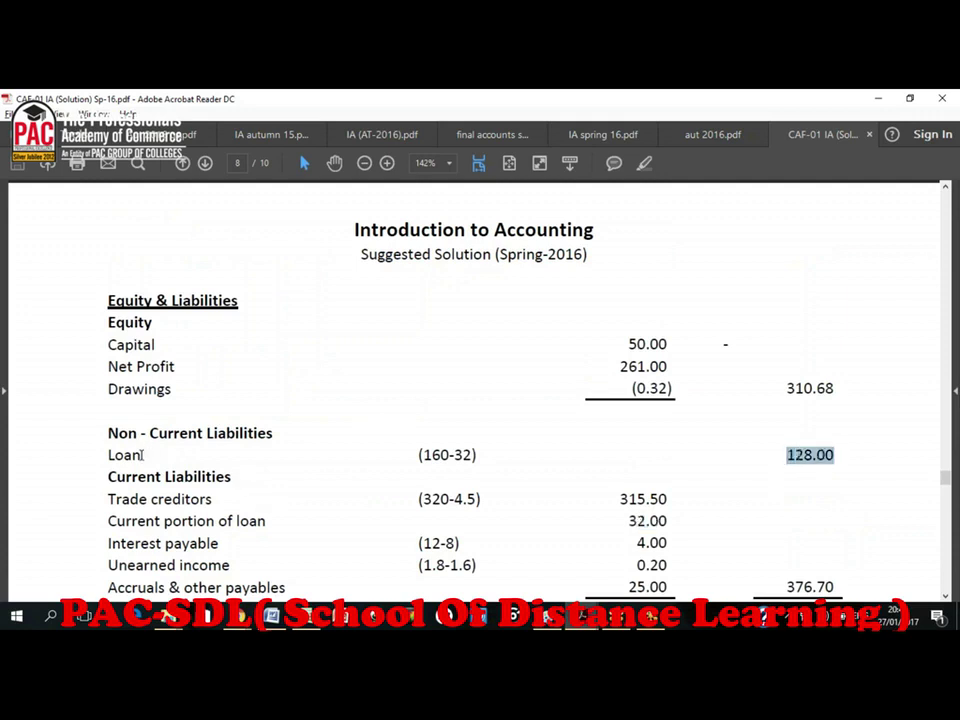
pyautogui.click(946, 596)
pyautogui.click(946, 596)
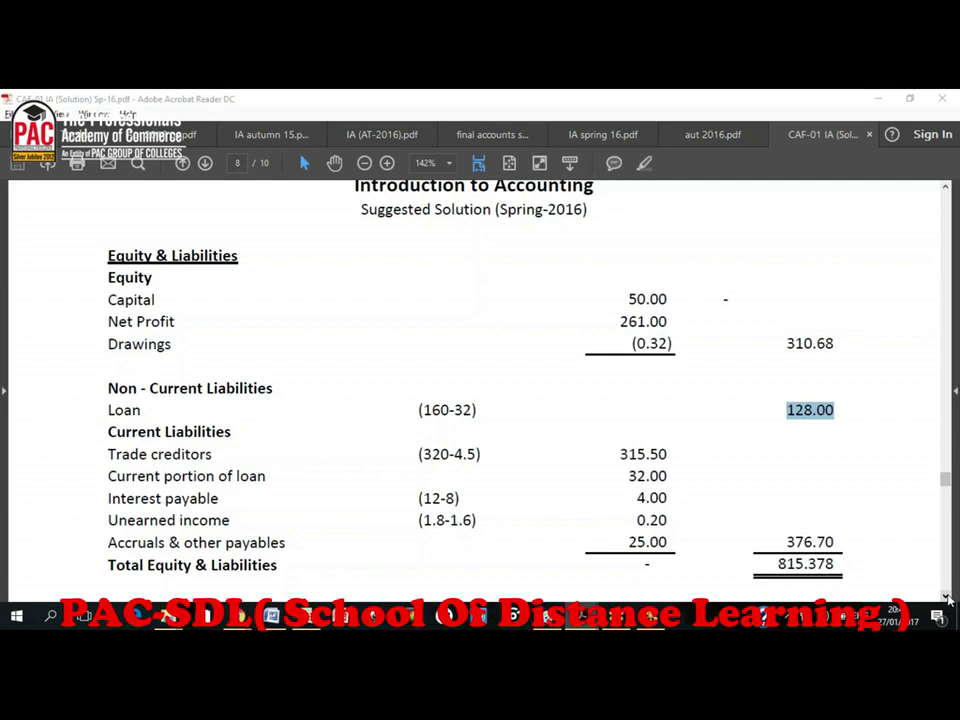
# - Return to IA spring 16.pdf and review the Q7 trial balance for the bank loan and its interest
pyautogui.hotkey('alt', 'Tab')
pyautogui.hotkey('alt', 'Tab')
pyautogui.press('Tab')
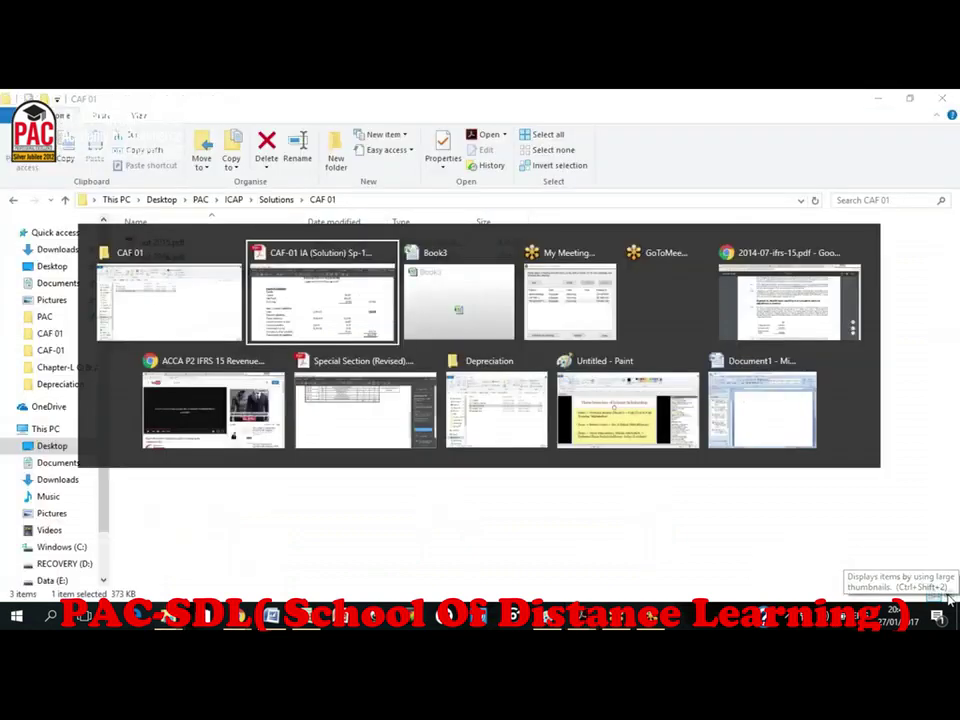
pyautogui.hotkey('alt', 'Tab')
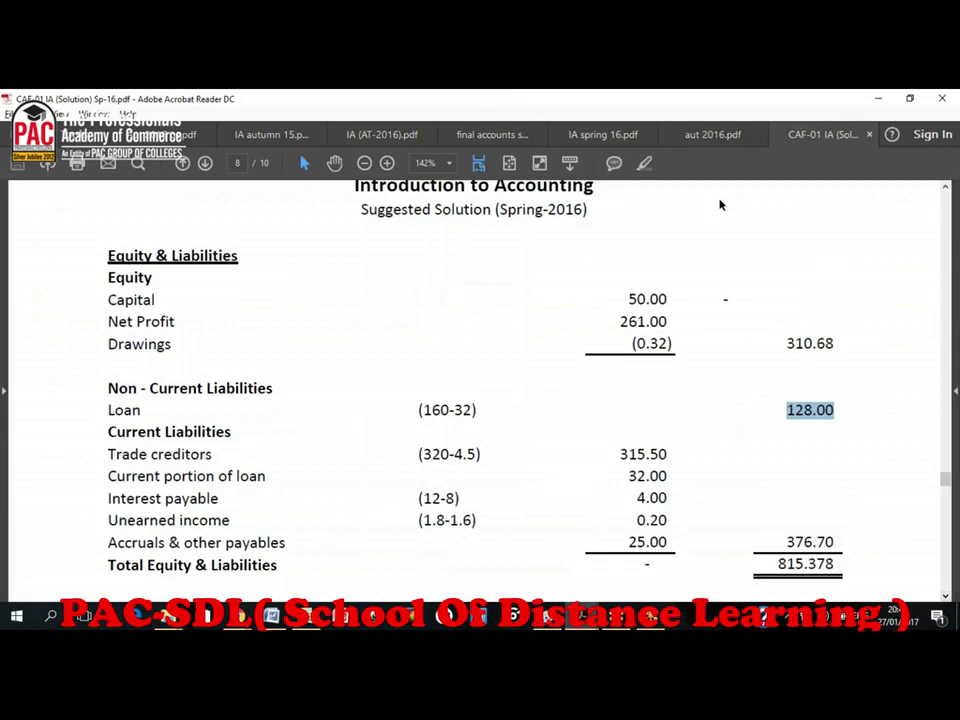
pyautogui.click(603, 134)
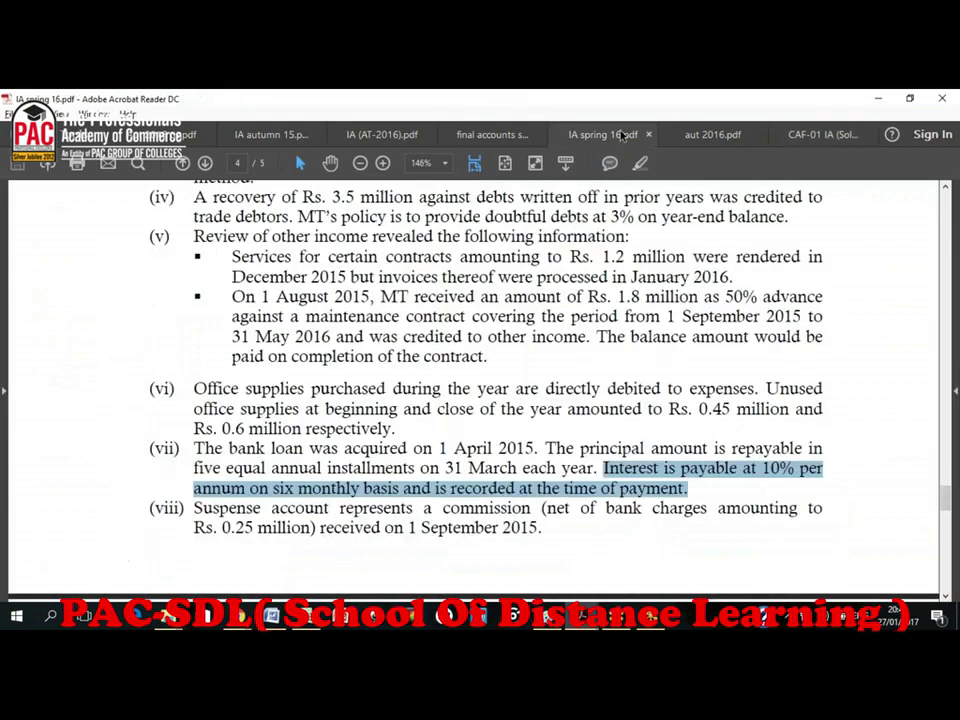
pyautogui.click(946, 189)
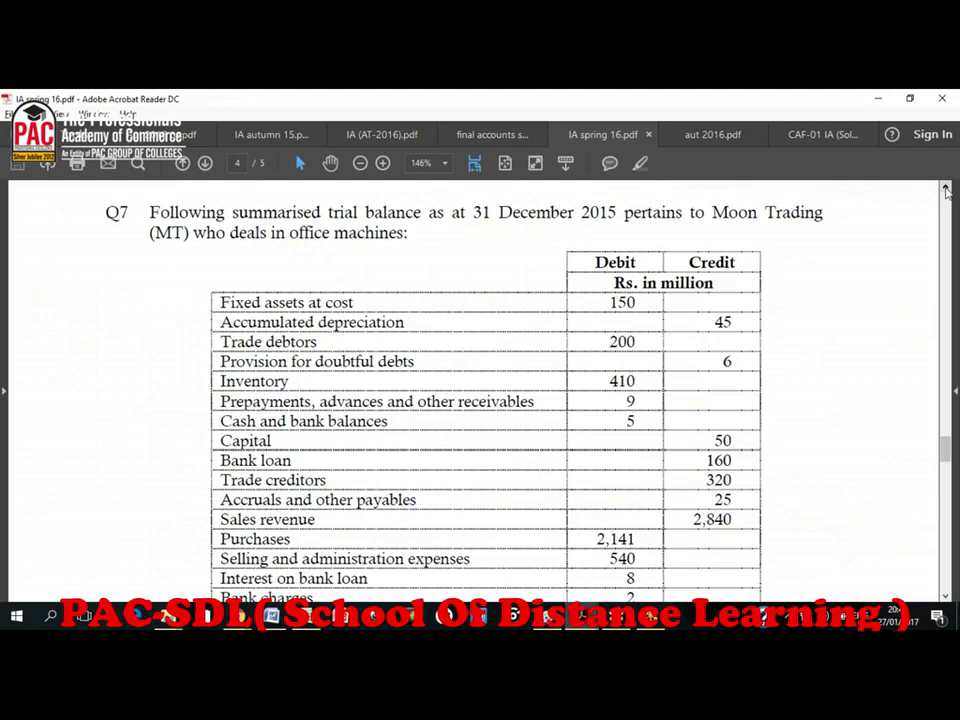
pyautogui.scroll(-3, 946, 189)
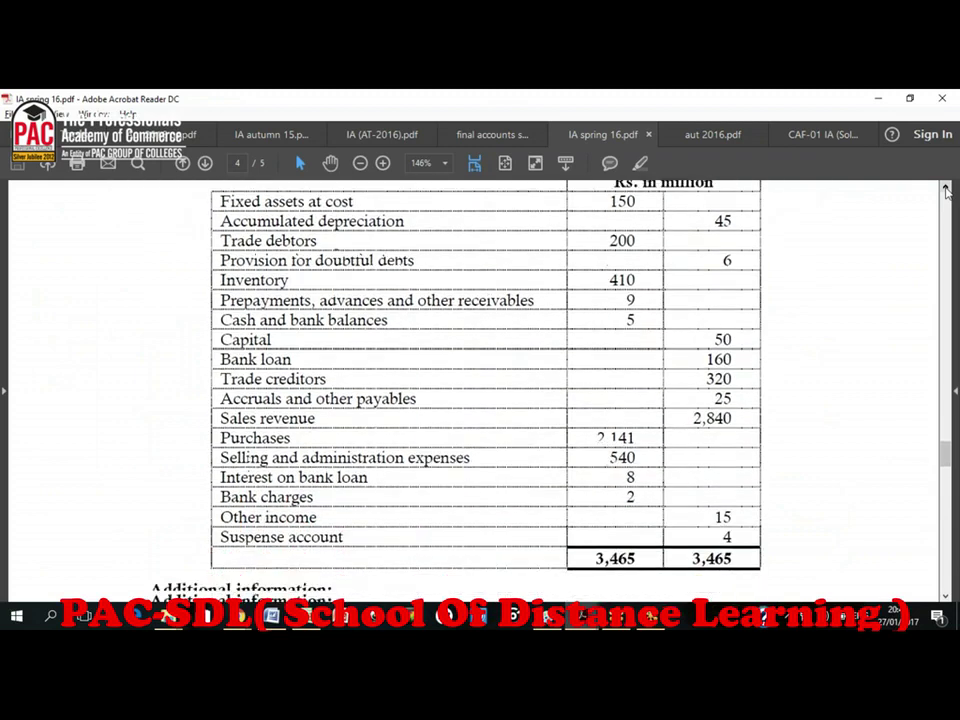